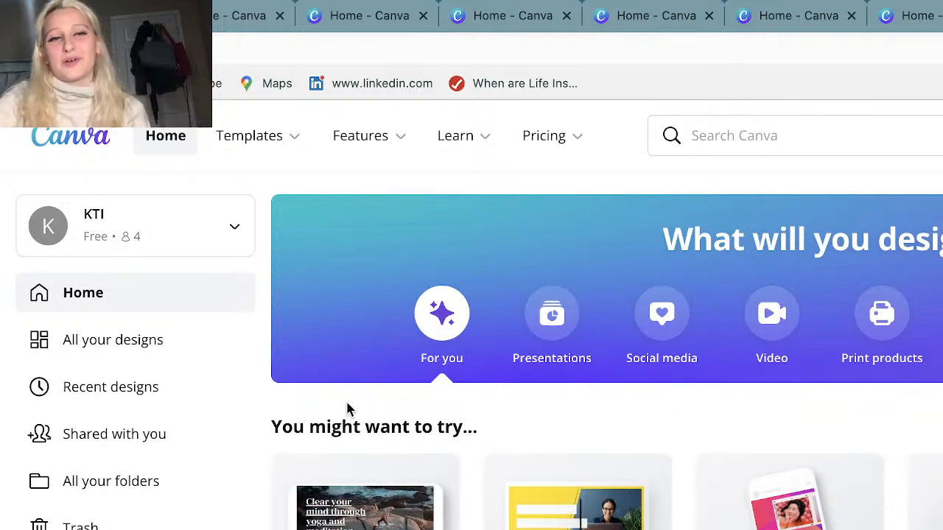
{"action": "scroll", "coordinate": [348, 410], "scroll_direction": "down", "scroll_amount": 3}
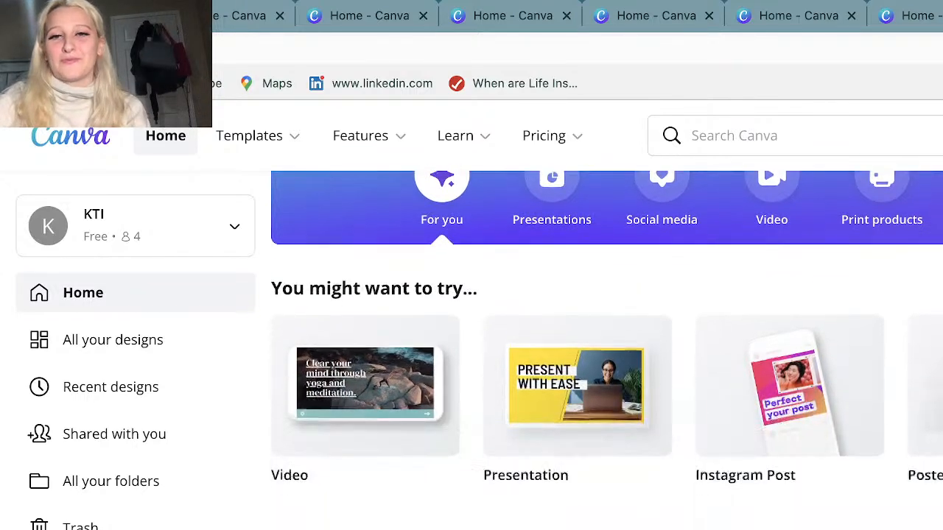
{"action": "scroll", "coordinate": [349, 410], "scroll_direction": "up", "scroll_amount": 2}
{"action": "scroll", "coordinate": [607, 350], "scroll_direction": "up", "scroll_amount": 2}
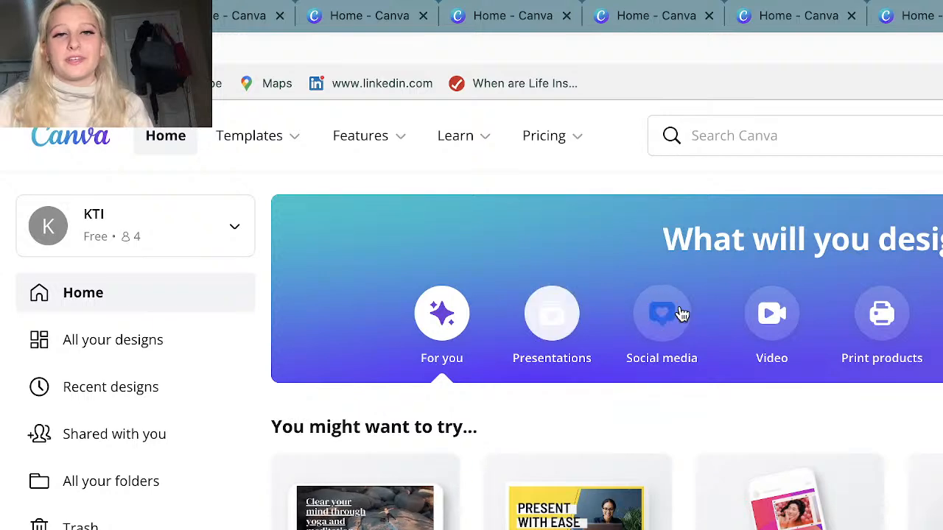
{"action": "mouse_move", "coordinate": [271, 139]}
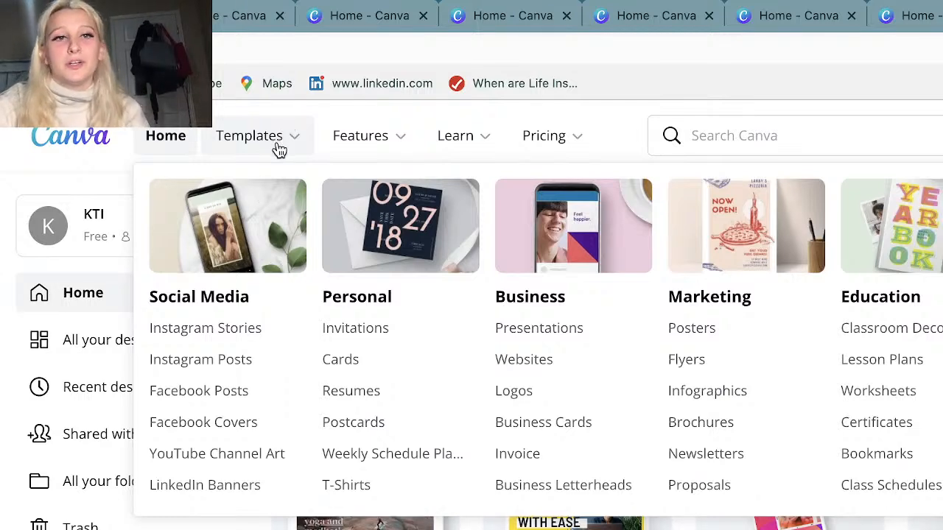
{"action": "mouse_move", "coordinate": [373, 149]}
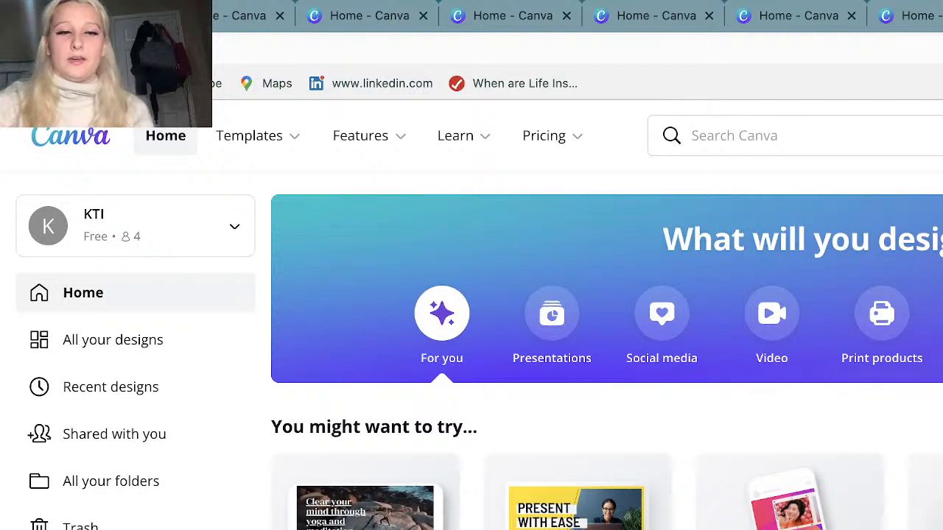
Open the Instagram Highlight Cover design with the "Study Tips" text from the recent designs.
{"action": "scroll", "coordinate": [607, 351], "scroll_direction": "down", "scroll_amount": 3}
{"action": "scroll", "coordinate": [607, 350], "scroll_direction": "down", "scroll_amount": 3}
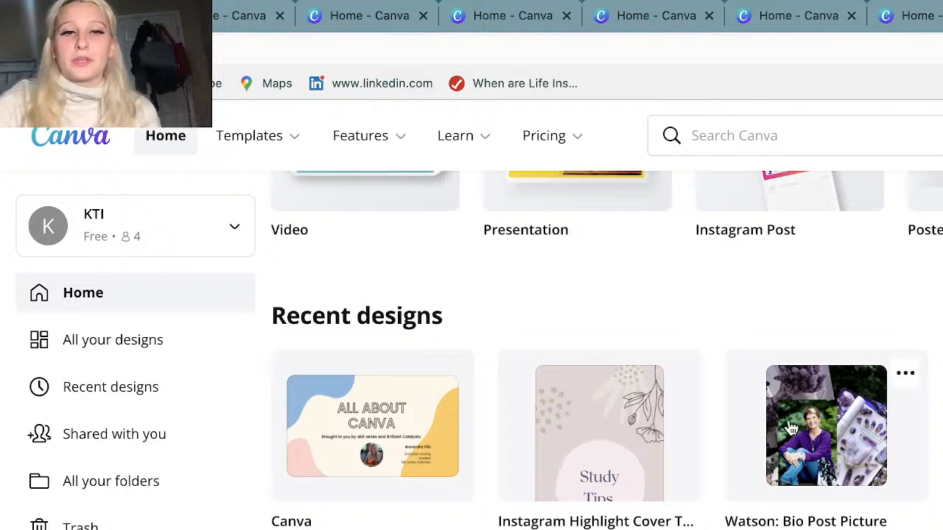
{"action": "left_click", "coordinate": [558, 440]}
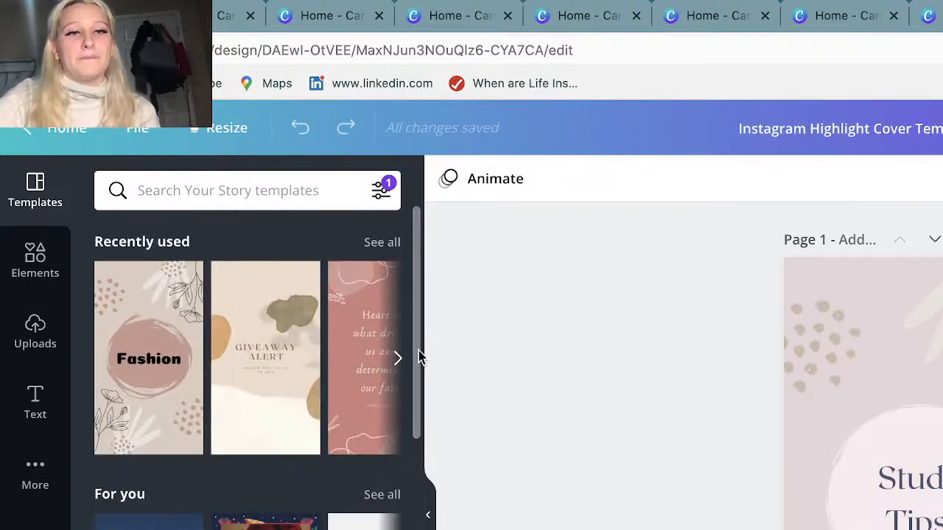
Browse the recently used, animated and general Your Story templates available for the design.
{"action": "left_click", "coordinate": [398, 358]}
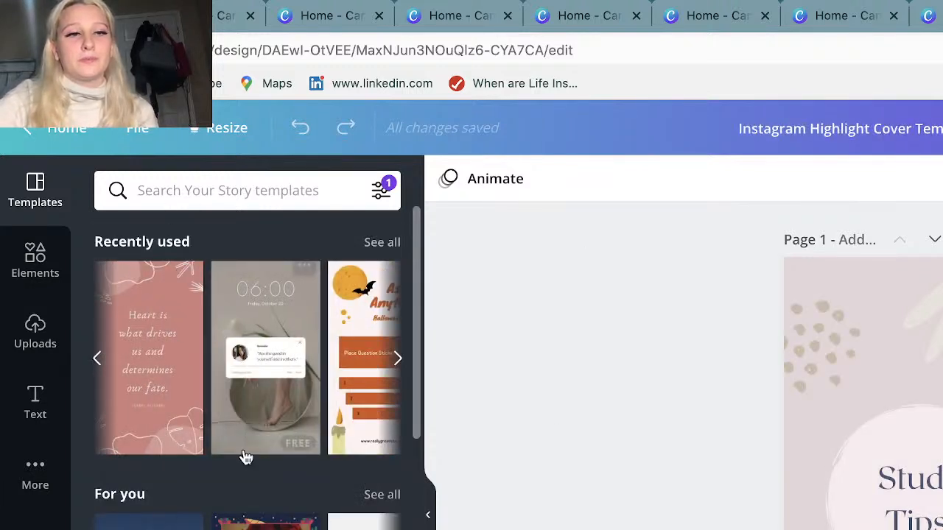
{"action": "scroll", "coordinate": [245, 457], "scroll_direction": "down", "scroll_amount": 5}
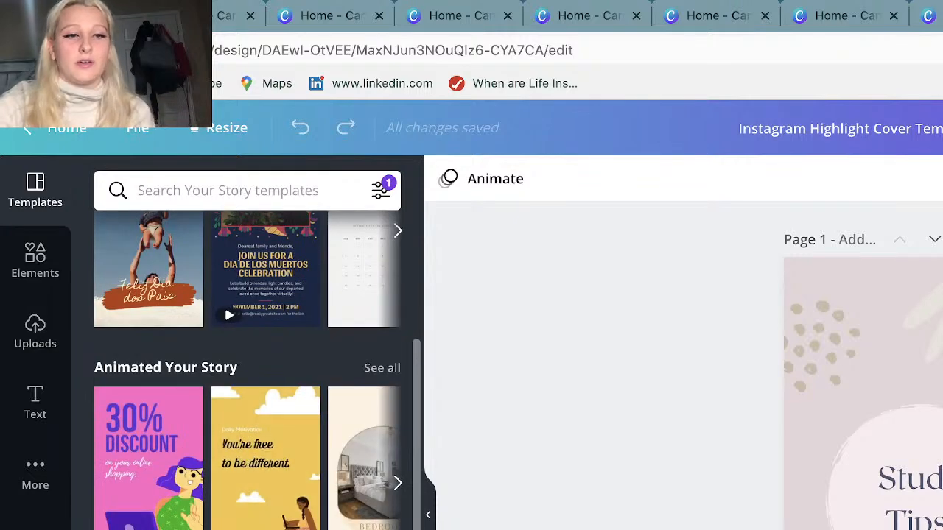
{"action": "scroll", "coordinate": [224, 304], "scroll_direction": "down", "scroll_amount": 5}
{"action": "scroll", "coordinate": [364, 356], "scroll_direction": "down", "scroll_amount": 3}
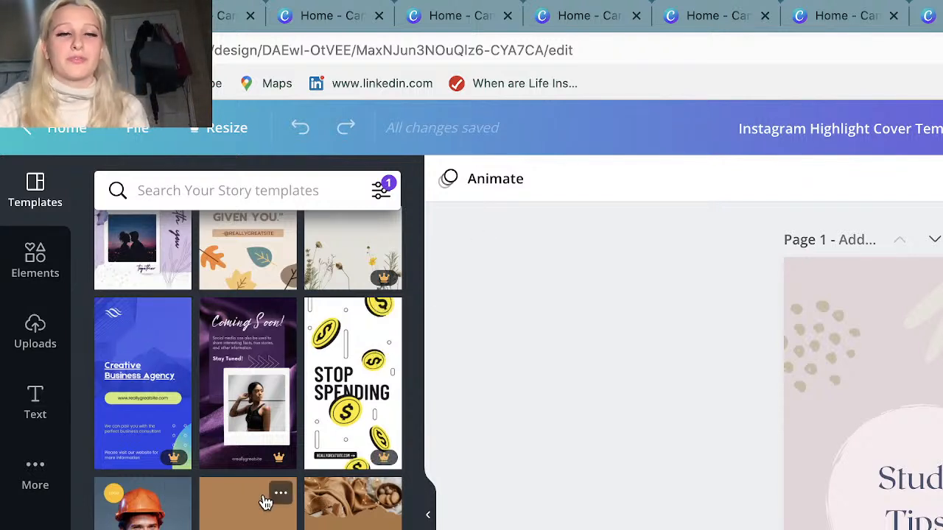
{"action": "scroll", "coordinate": [147, 486], "scroll_direction": "down", "scroll_amount": 3}
{"action": "scroll", "coordinate": [144, 442], "scroll_direction": "down", "scroll_amount": 2}
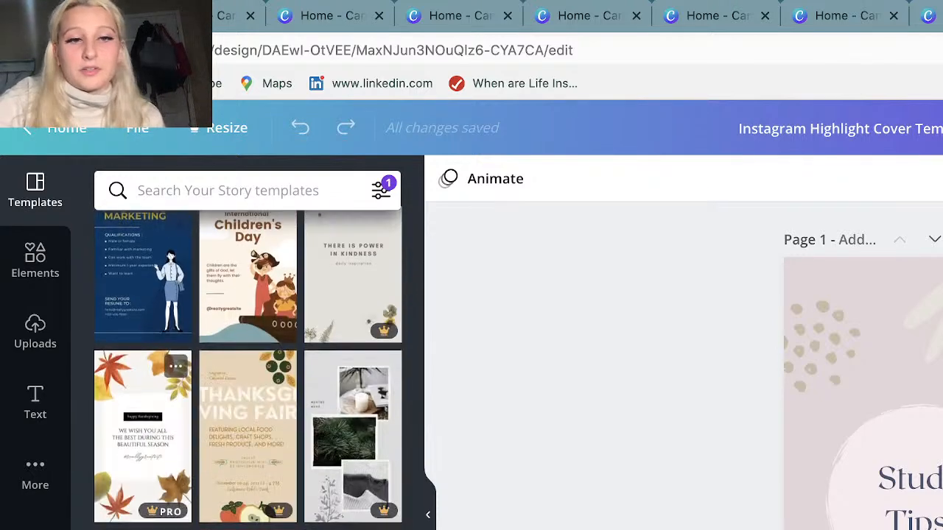
{"action": "scroll", "coordinate": [144, 442], "scroll_direction": "down", "scroll_amount": 5}
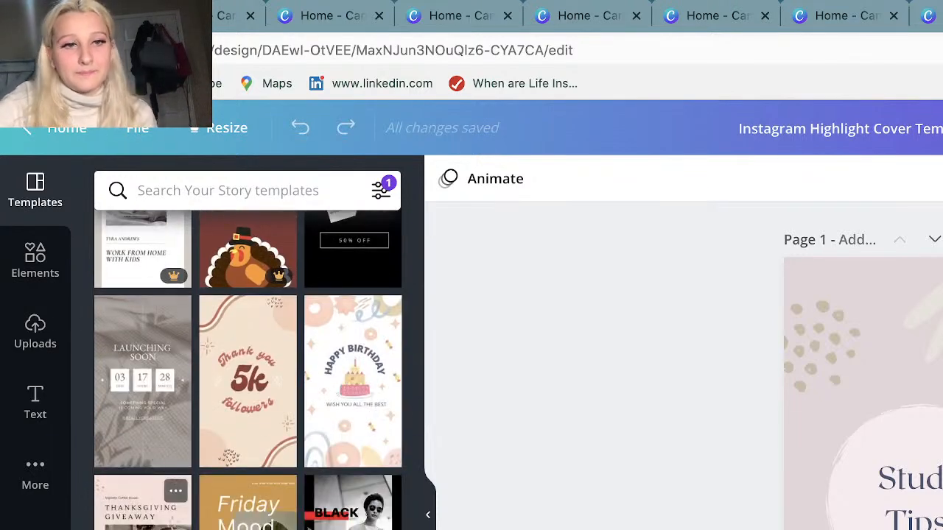
{"action": "scroll", "coordinate": [147, 457], "scroll_direction": "down", "scroll_amount": 3}
{"action": "scroll", "coordinate": [147, 457], "scroll_direction": "down", "scroll_amount": 5}
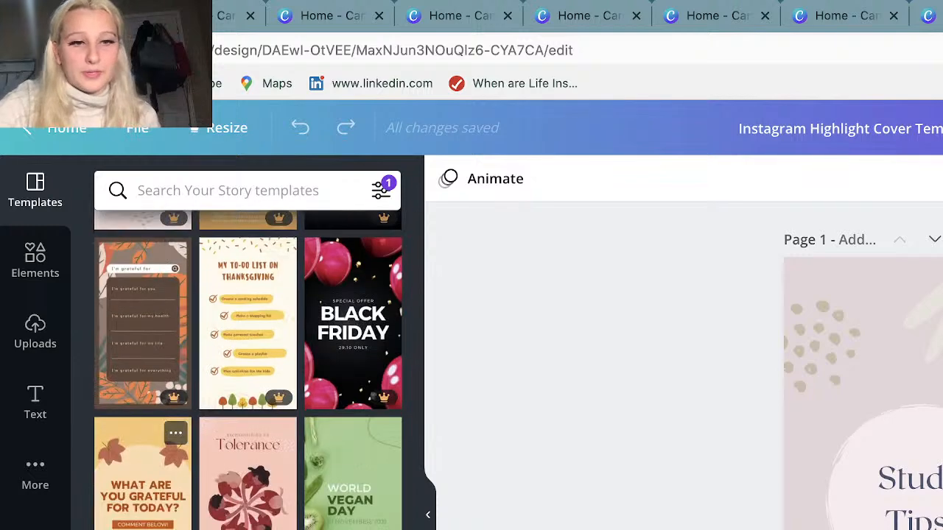
{"action": "scroll", "coordinate": [258, 442], "scroll_direction": "up", "scroll_amount": 15}
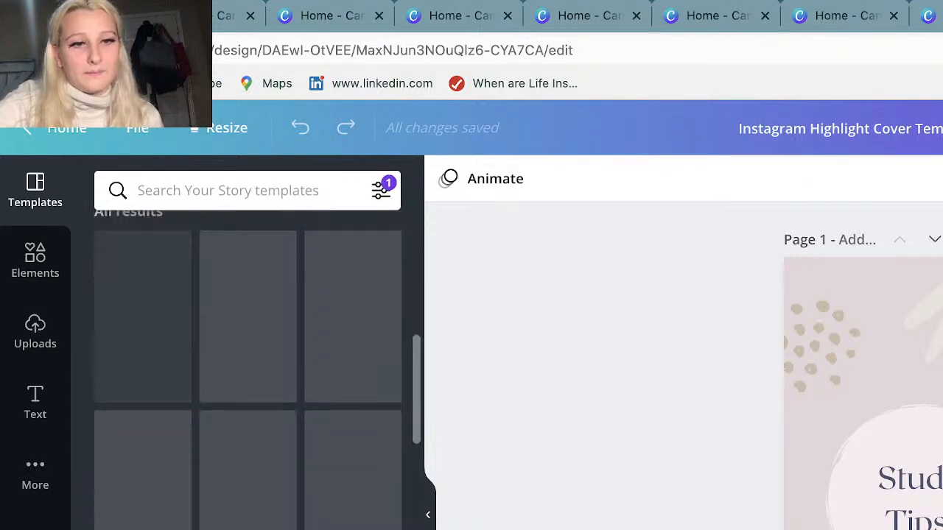
Add the recently used scalloped picture frame to page 1 and send it backward behind the text.
{"action": "left_click", "coordinate": [30, 254]}
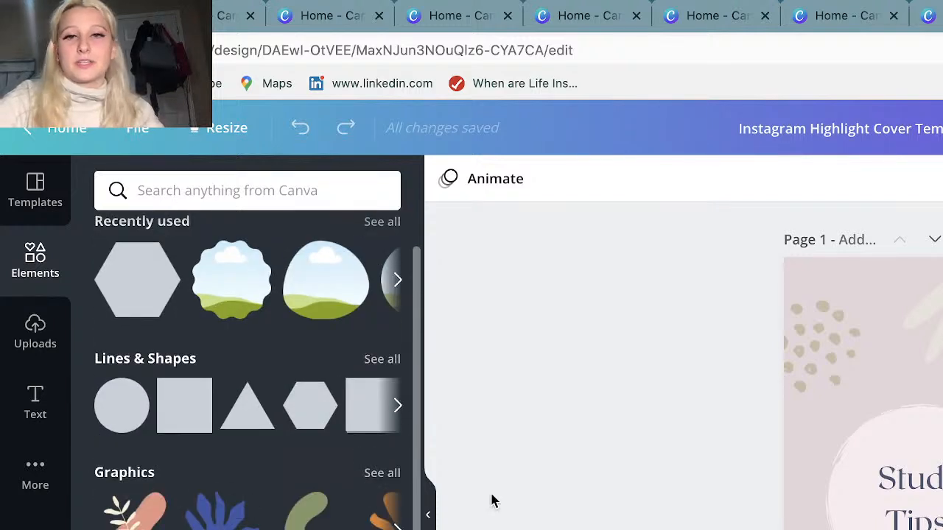
{"action": "left_click", "coordinate": [223, 276]}
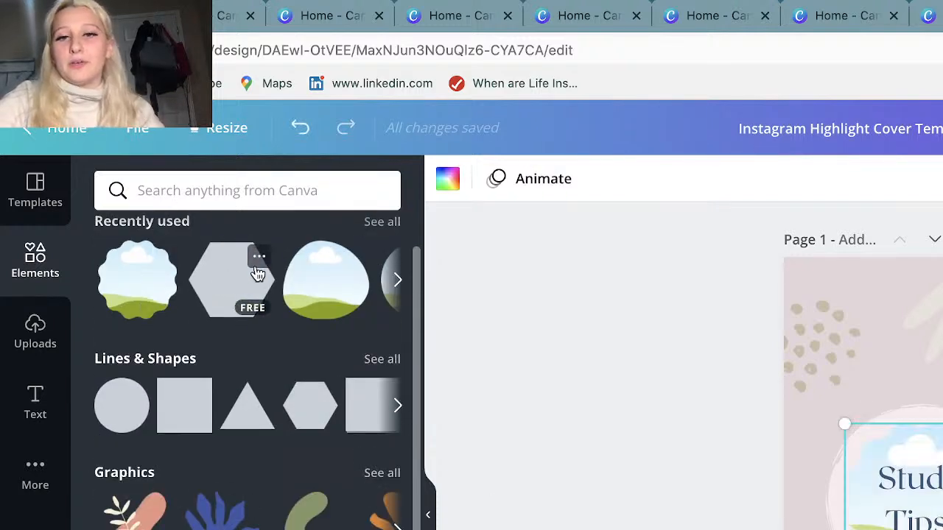
{"action": "key", "text": "super+["}
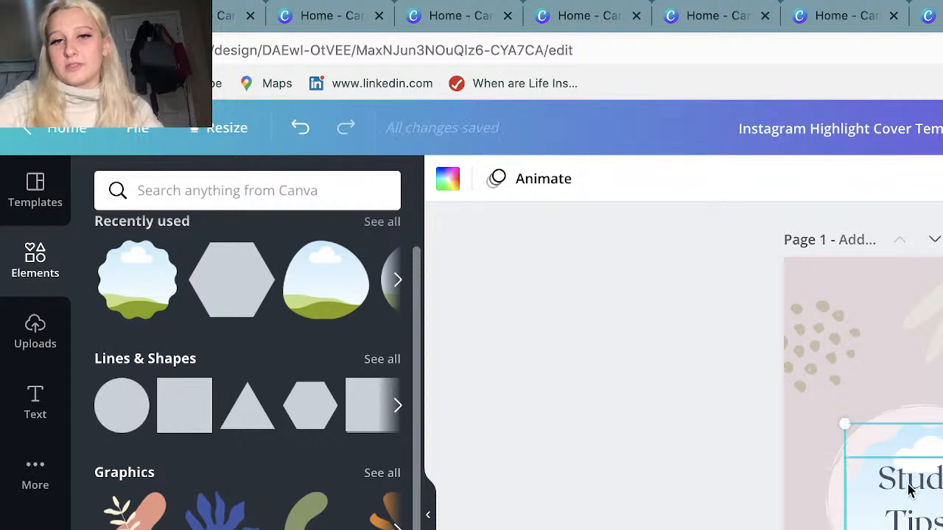
Delete the "Study Tips" text and enlarge the scalloped picture frame over the pale circle.
{"action": "left_click", "coordinate": [909, 486]}
{"action": "key", "text": "Delete"}
{"action": "left_click", "coordinate": [932, 473]}
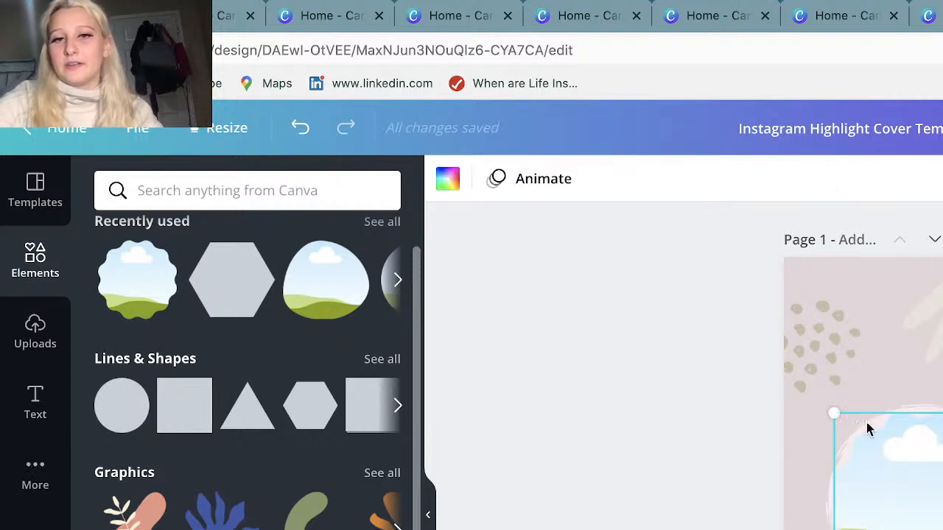
{"action": "left_click_drag", "start_coordinate": [832, 410], "coordinate": [819, 397]}
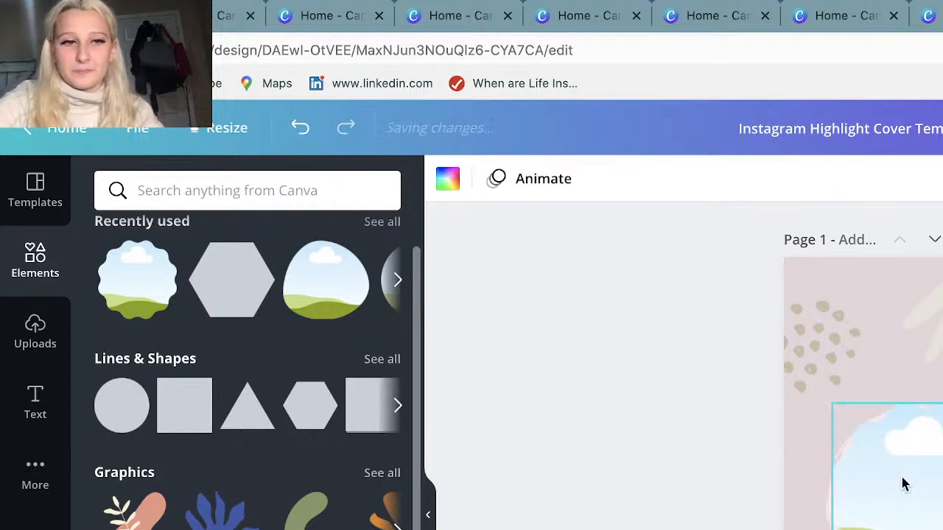
Fill the scalloped frame with the uploaded photo of pale flowers and grey-green foliage.
{"action": "left_click", "coordinate": [33, 328]}
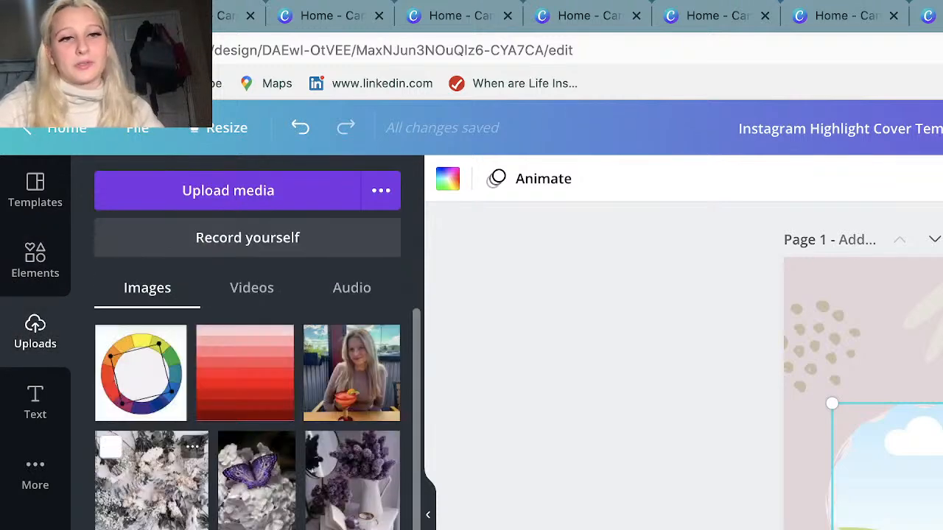
{"action": "scroll", "coordinate": [247, 427], "scroll_direction": "down", "scroll_amount": 3}
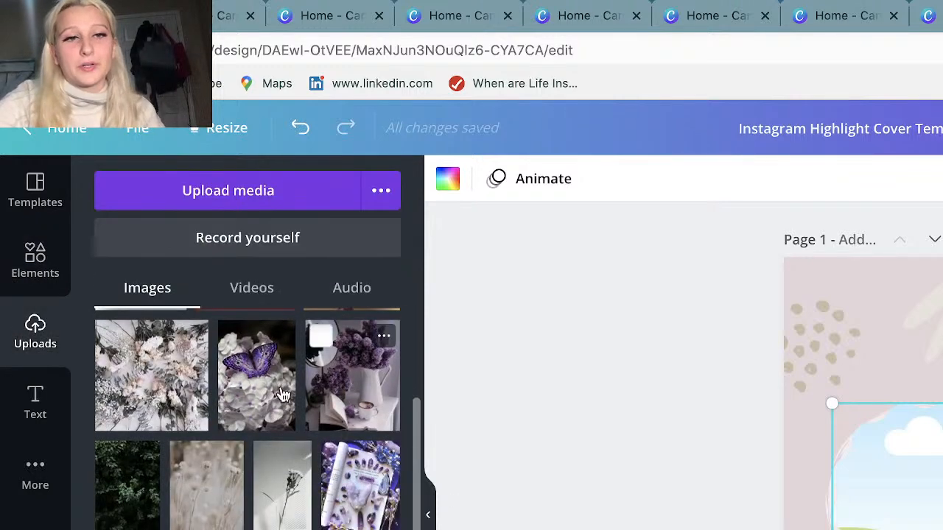
{"action": "left_click_drag", "start_coordinate": [147, 383], "coordinate": [884, 519]}
{"action": "left_click", "coordinate": [727, 467]}
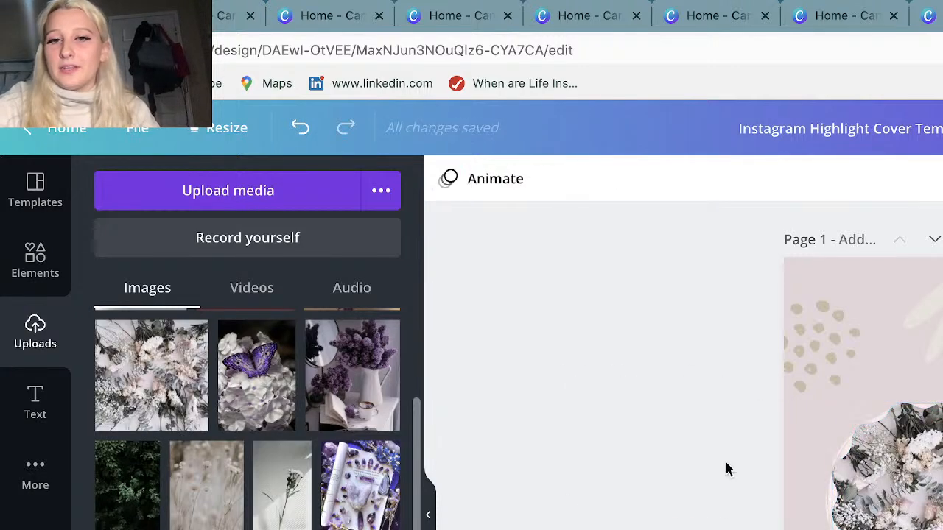
Enlarge and reposition the flower-filled frame over the pale circle, and undo its last move.
{"action": "left_click", "coordinate": [904, 475]}
{"action": "left_click_drag", "start_coordinate": [942, 507], "coordinate": [915, 526]}
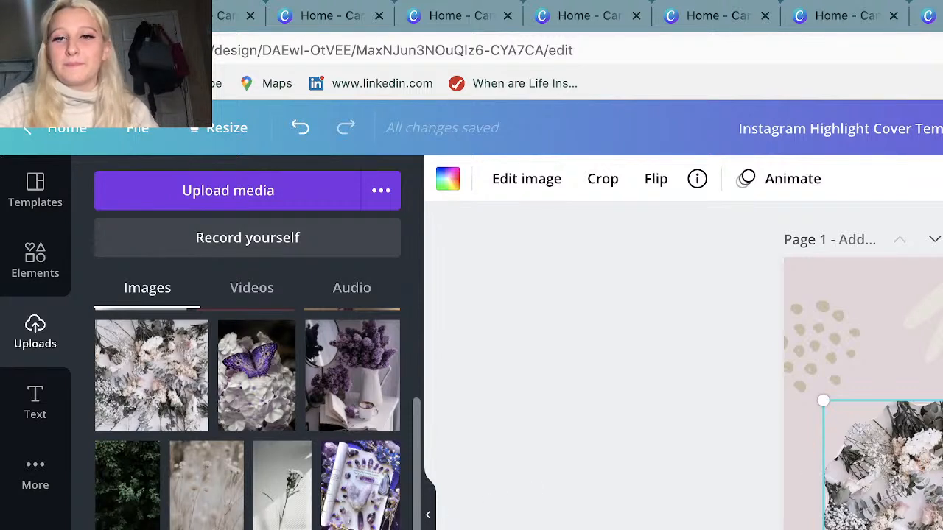
{"action": "mouse_move", "coordinate": [928, 499]}
{"action": "left_mouse_down"}
{"action": "mouse_move", "coordinate": [930, 520]}
{"action": "mouse_move", "coordinate": [928, 504]}
{"action": "left_mouse_up"}
{"action": "left_click", "coordinate": [607, 489]}
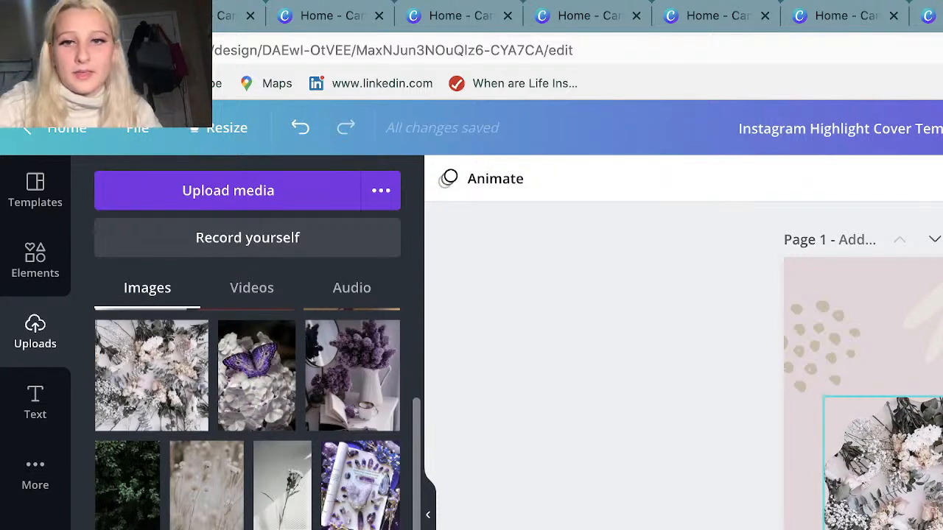
{"action": "left_click", "coordinate": [928, 514]}
{"action": "scroll", "coordinate": [862, 368], "scroll_direction": "down", "scroll_amount": 2}
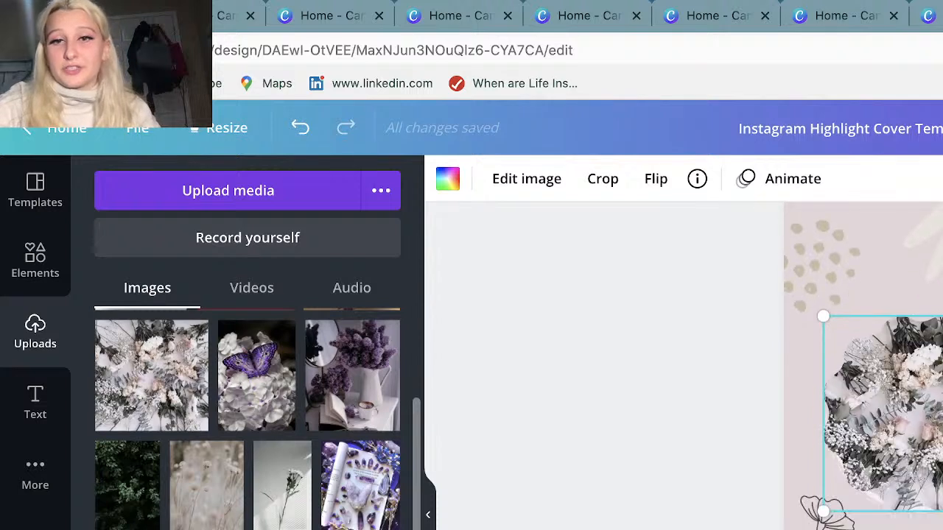
{"action": "left_click", "coordinate": [301, 128]}
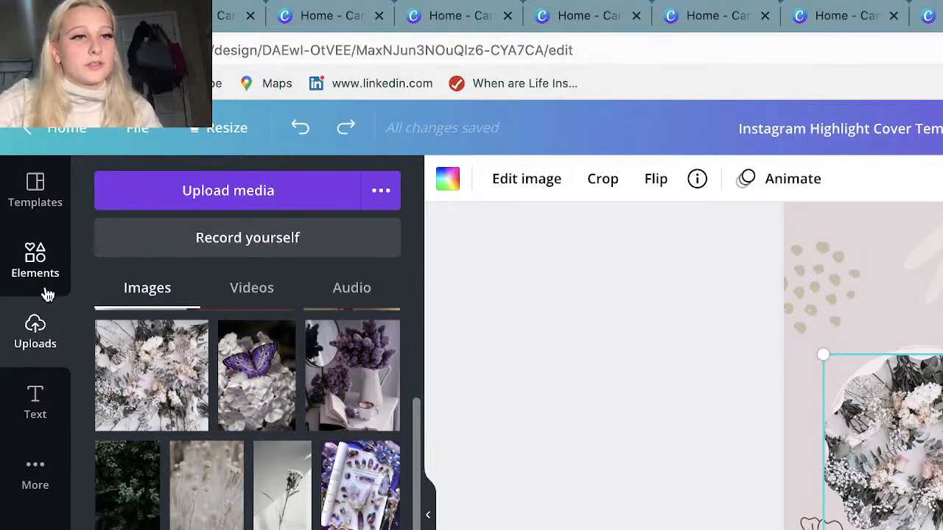
Add the recently used "welcome little one!" text combination over the circle and remove the flower-filled frame.
{"action": "left_click", "coordinate": [39, 408]}
{"action": "scroll", "coordinate": [331, 484], "scroll_direction": "down", "scroll_amount": 1}
{"action": "scroll", "coordinate": [331, 483], "scroll_direction": "down", "scroll_amount": 3}
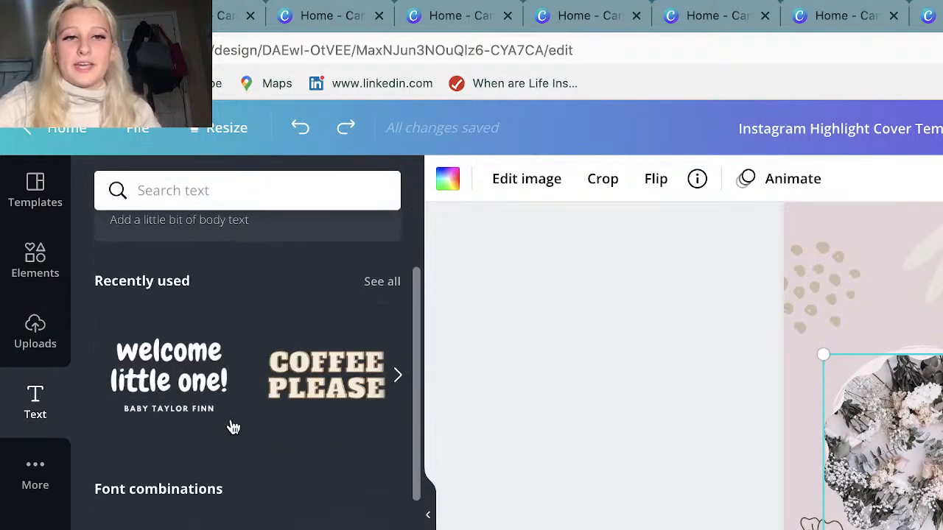
{"action": "left_click", "coordinate": [168, 375]}
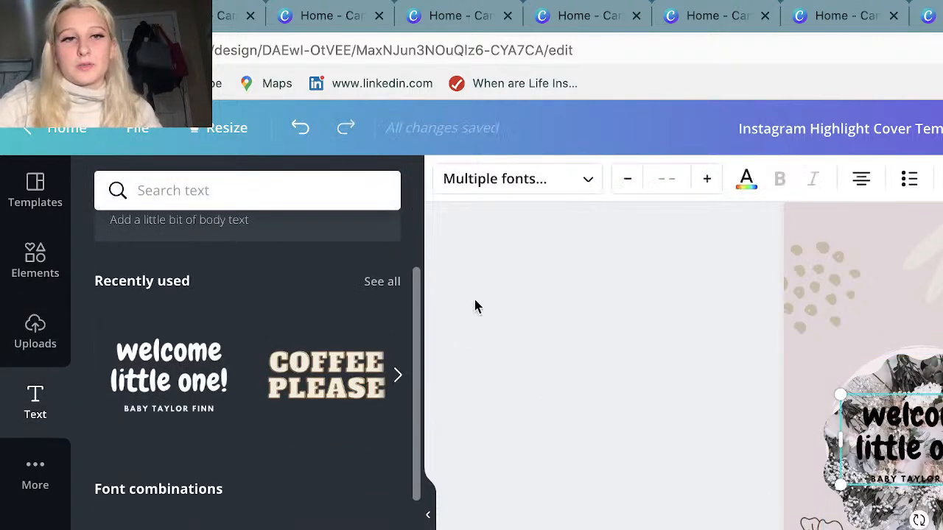
{"action": "left_click_drag", "start_coordinate": [937, 524], "coordinate": [410, 521]}
{"action": "left_click", "coordinate": [428, 514]}
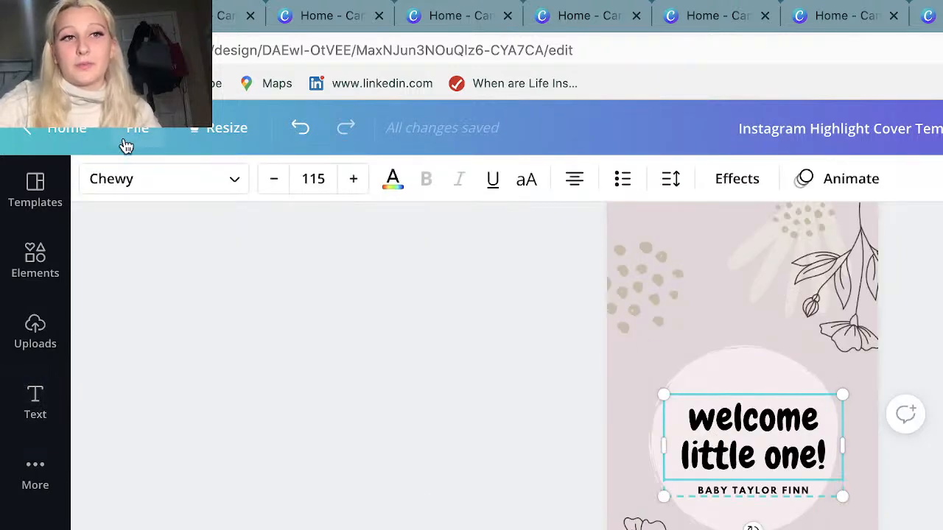
Change the font of the "welcome little one!" heading to Aileron Regular.
{"action": "left_click", "coordinate": [140, 179]}
{"action": "scroll", "coordinate": [330, 461], "scroll_direction": "down", "scroll_amount": 3}
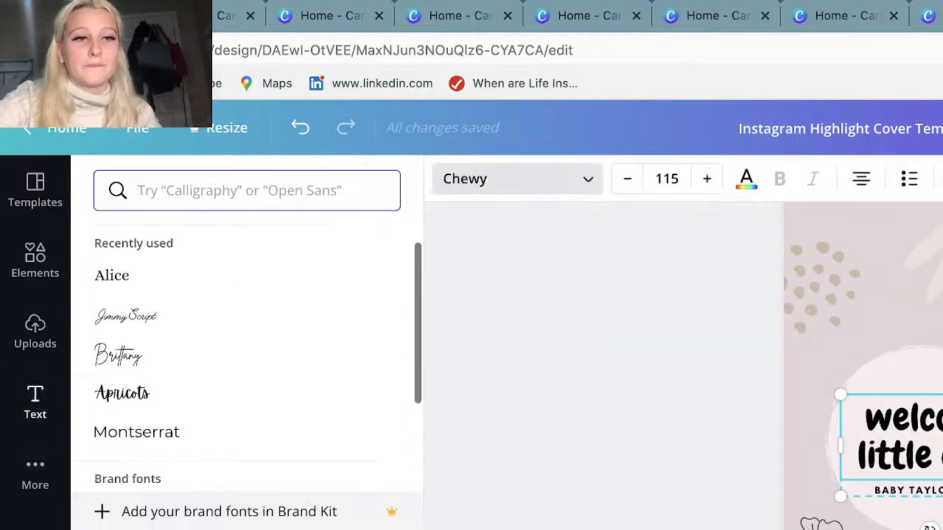
{"action": "left_click", "coordinate": [250, 527]}
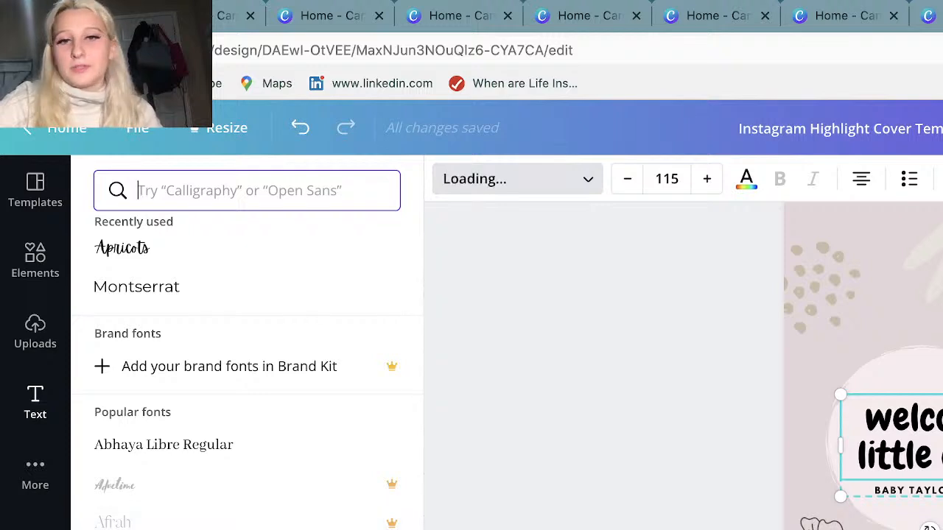
{"action": "left_click", "coordinate": [433, 526]}
{"action": "left_click", "coordinate": [770, 455]}
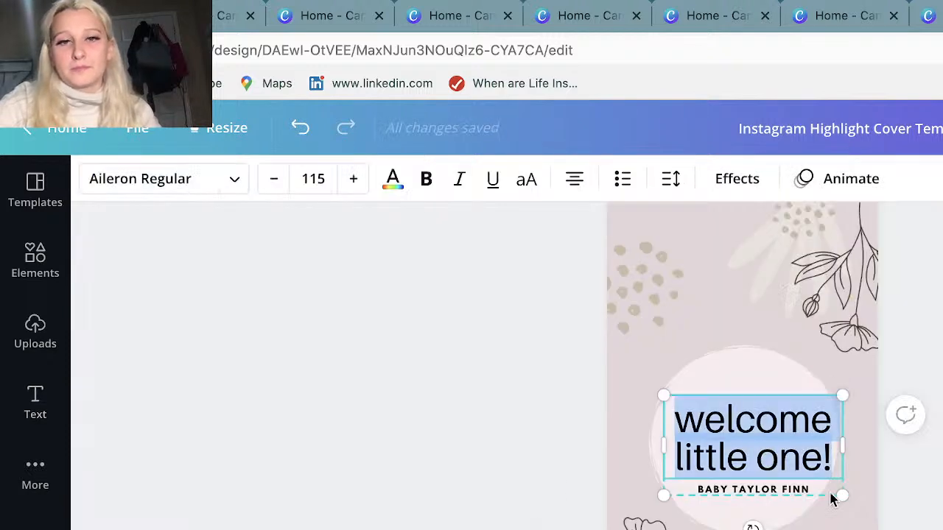
Move the "welcome little one!" text group so it is centred on the page within the pale circle.
{"action": "left_click", "coordinate": [831, 499]}
{"action": "left_click", "coordinate": [831, 437]}
{"action": "left_click_drag", "start_coordinate": [831, 438], "coordinate": [827, 442]}
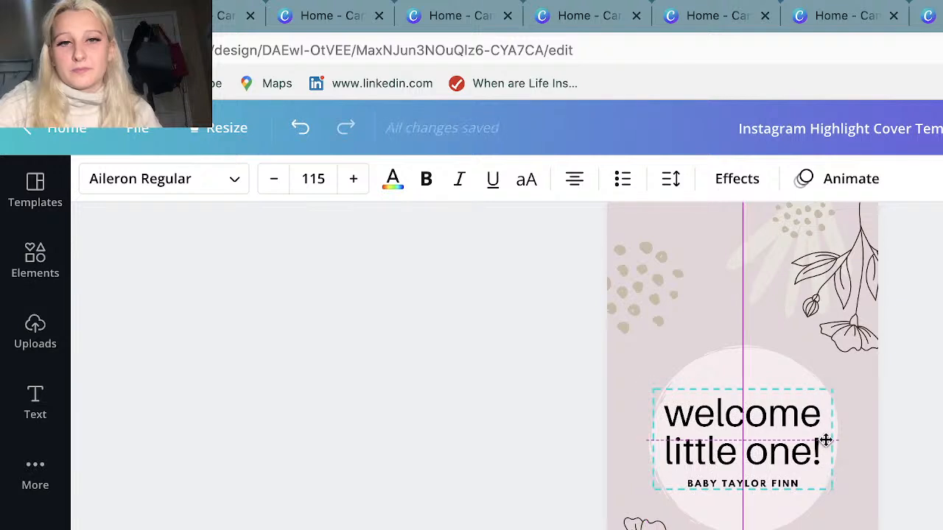
{"action": "left_click", "coordinate": [347, 344]}
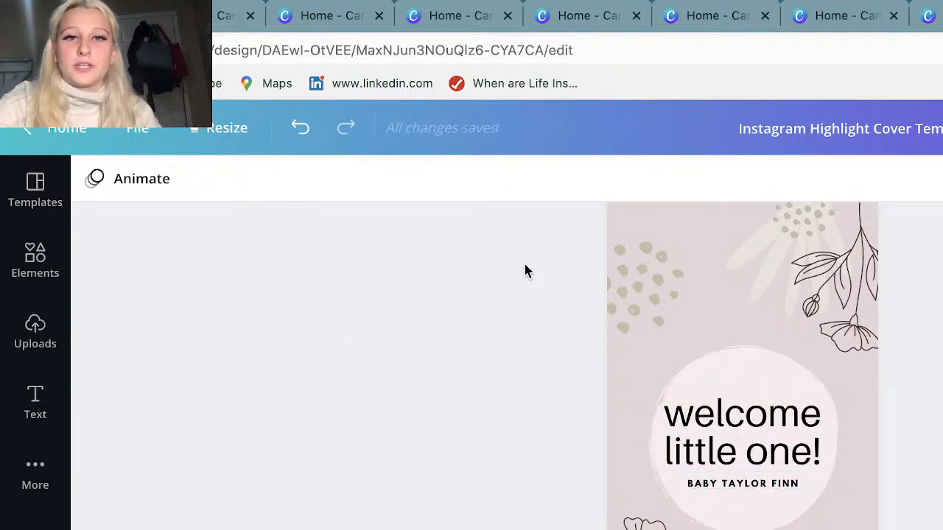
Left-align the "welcome little one!" heading within its text box.
{"action": "left_click", "coordinate": [681, 428]}
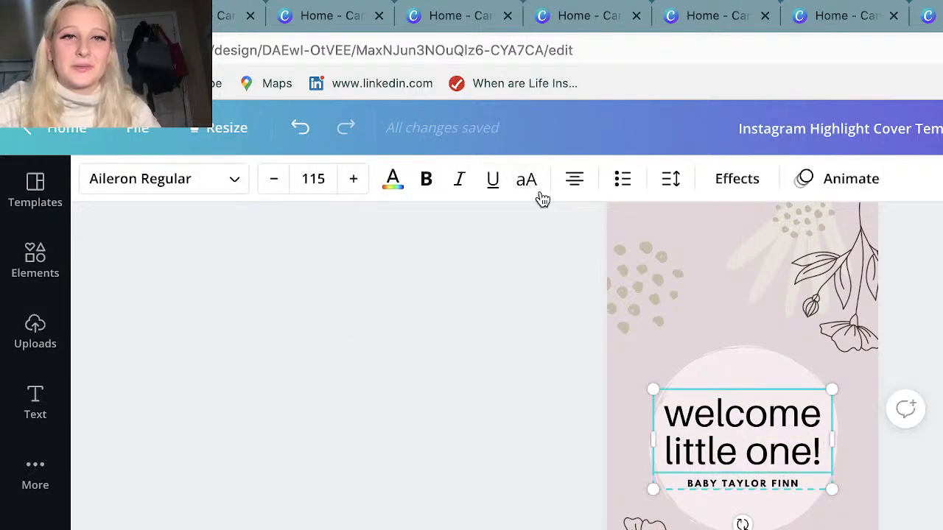
{"action": "left_click", "coordinate": [575, 180]}
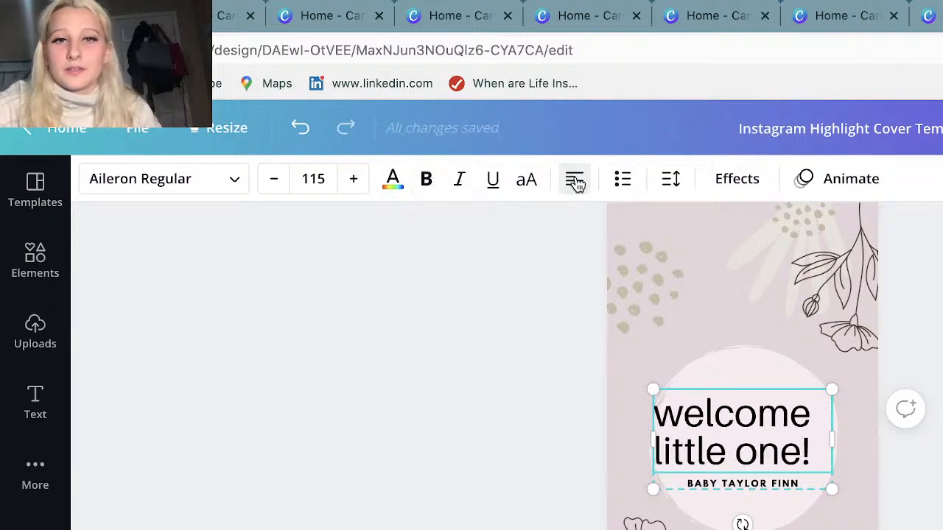
Centre-align the "welcome little one!" heading and view its letter and line spacing settings.
{"action": "left_click", "coordinate": [577, 182]}
{"action": "left_click", "coordinate": [577, 182]}
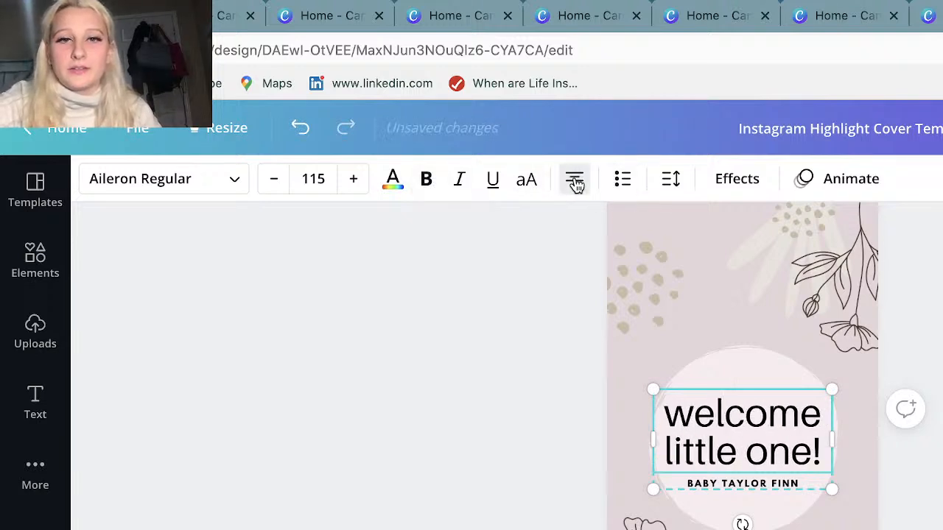
{"action": "left_click", "coordinate": [671, 179]}
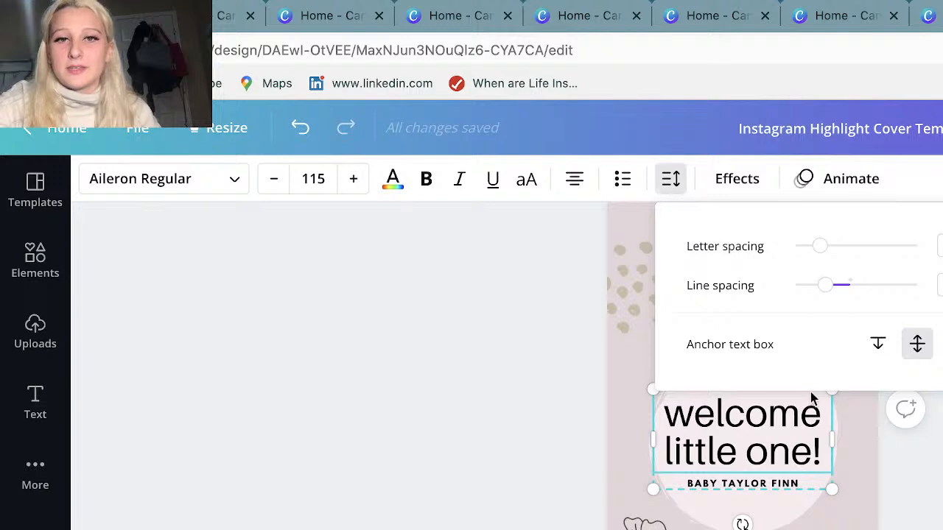
{"action": "left_click", "coordinate": [413, 339]}
Try the Echo and Splice effects on the "welcome little one!" heading, and settle on Shadow with an offset of 43.
{"action": "left_click", "coordinate": [736, 178]}
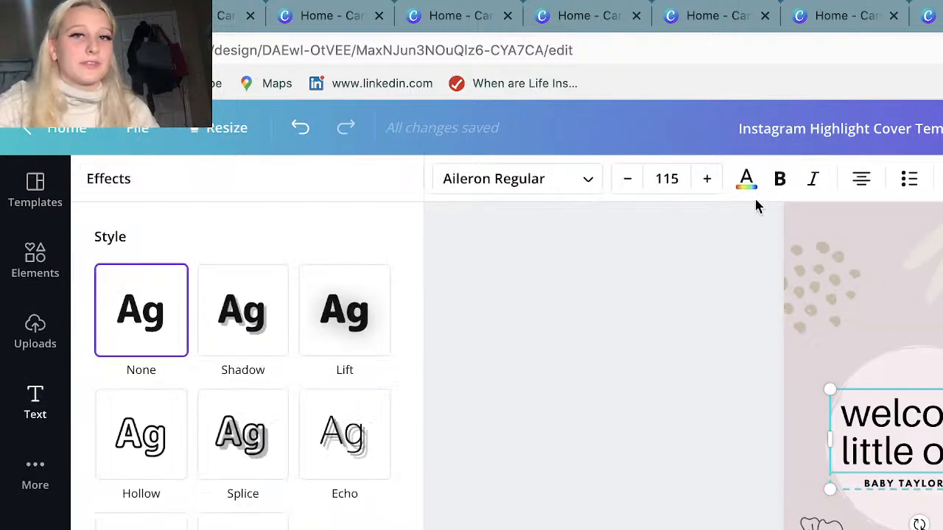
{"action": "left_click", "coordinate": [243, 524]}
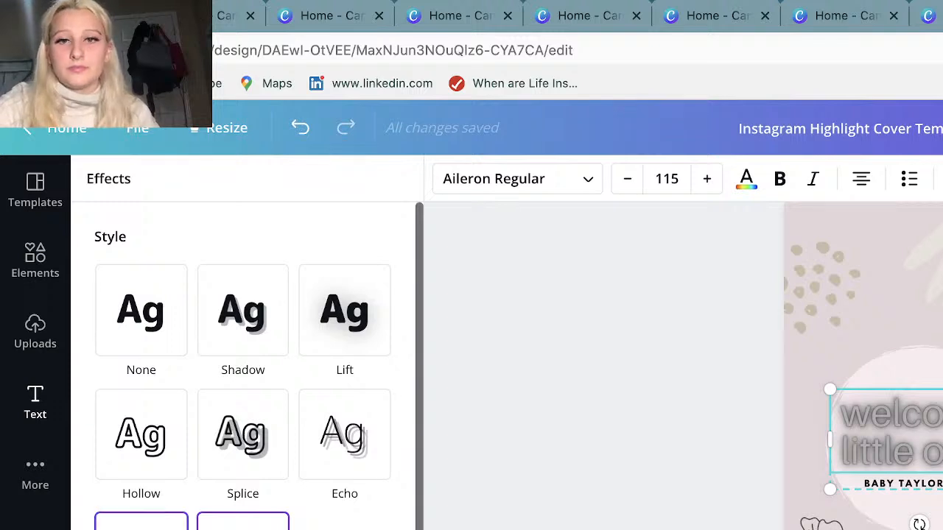
{"action": "left_click", "coordinate": [340, 462]}
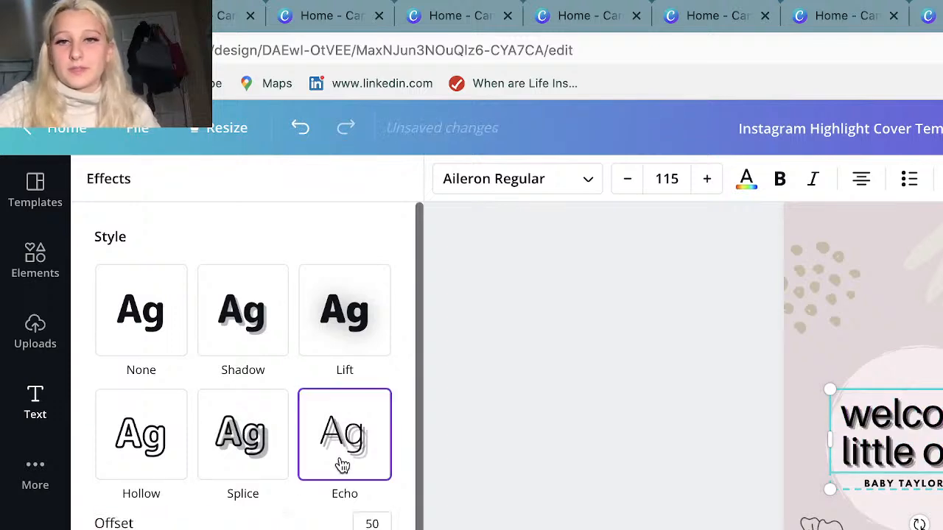
{"action": "left_click", "coordinate": [243, 451]}
{"action": "left_click", "coordinate": [255, 339]}
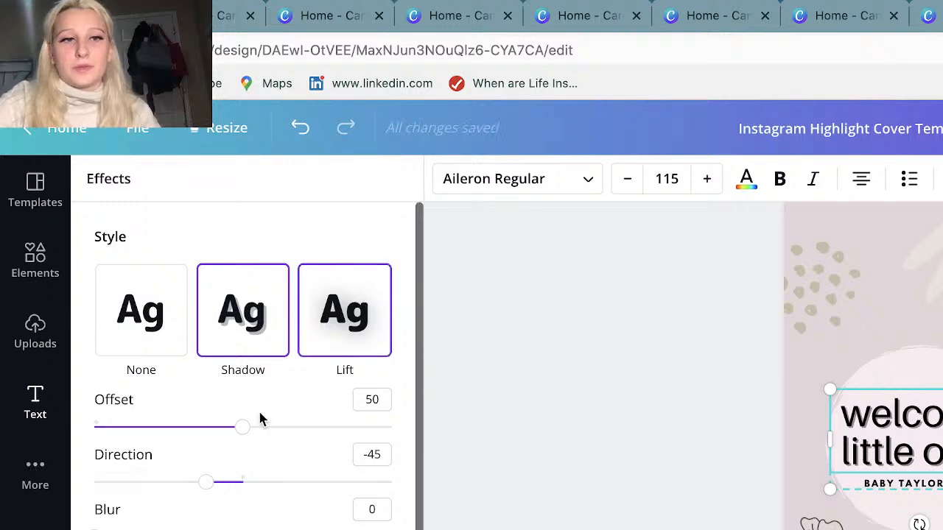
{"action": "left_click_drag", "start_coordinate": [242, 427], "coordinate": [221, 447]}
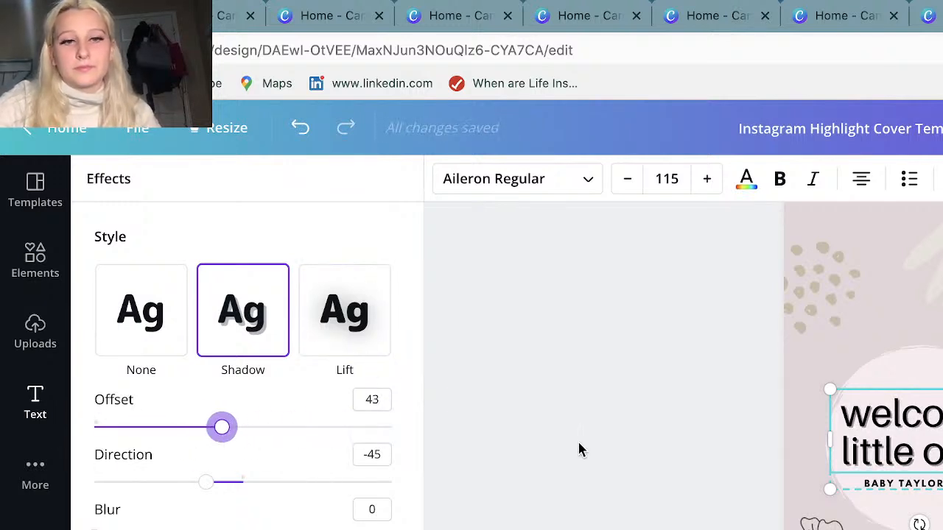
{"action": "left_click", "coordinate": [579, 449]}
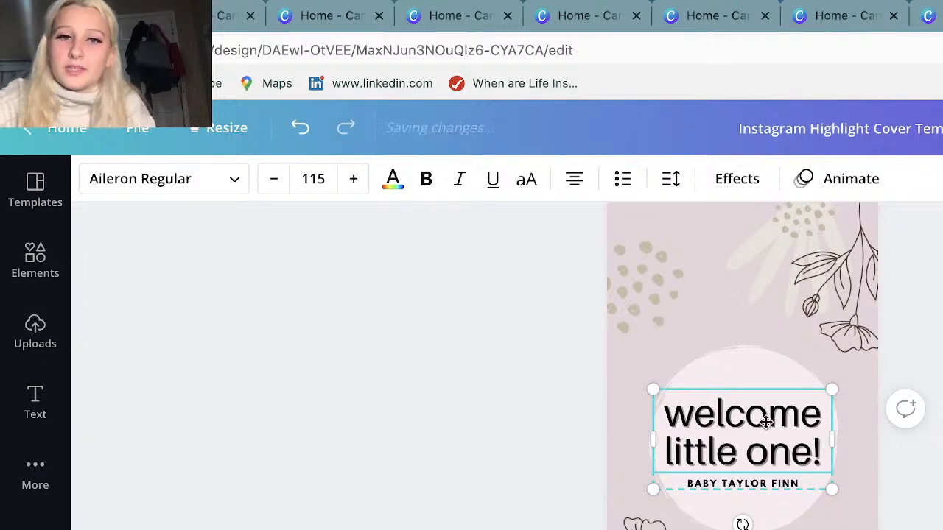
Nudge the "welcome little one!" text group slightly off centre and realign it to the horizontal centre of the page.
{"action": "left_click_drag", "start_coordinate": [760, 422], "coordinate": [748, 424]}
{"action": "key", "text": "Escape"}
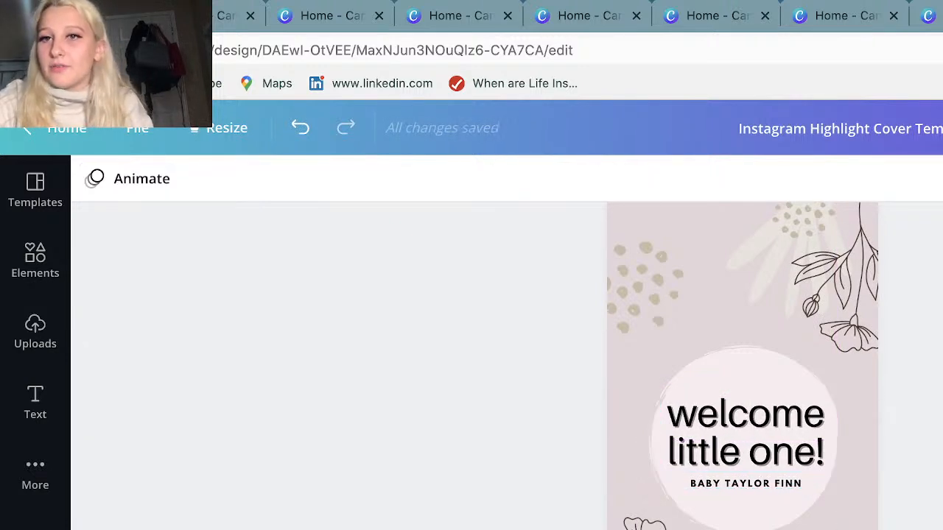
{"action": "left_click", "coordinate": [711, 426]}
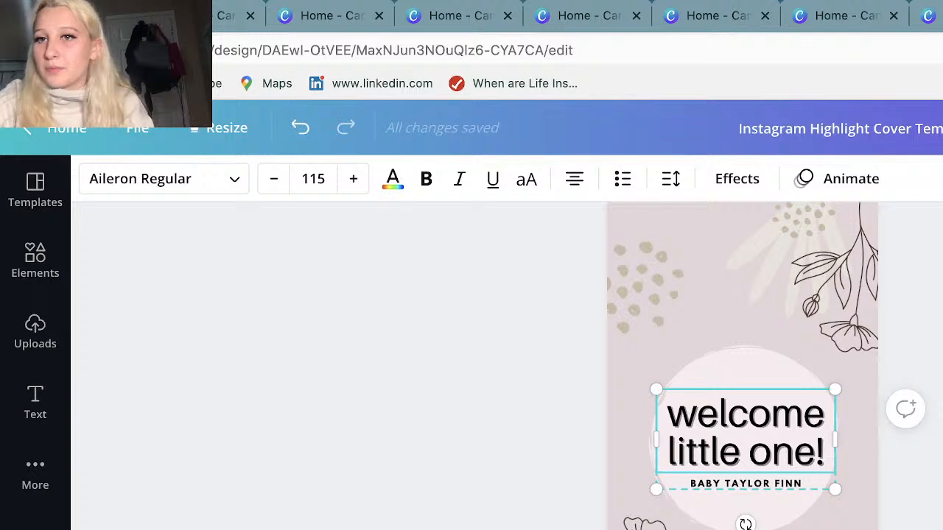
{"action": "left_click", "coordinate": [942, 179]}
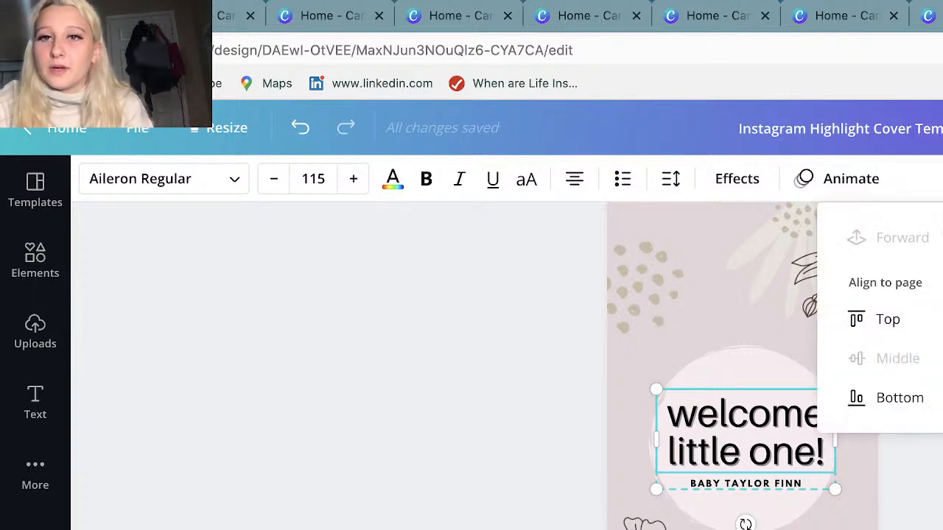
{"action": "left_click", "coordinate": [892, 321]}
{"action": "left_click", "coordinate": [898, 398]}
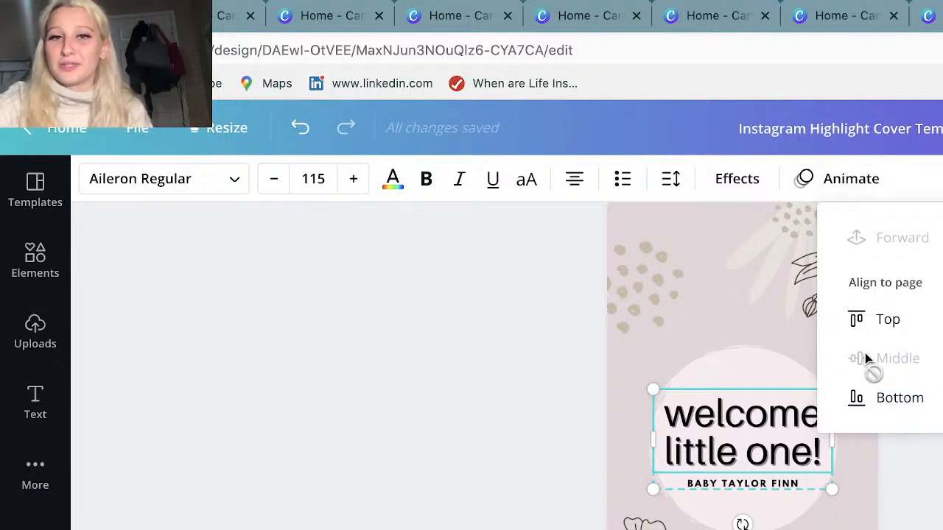
Try aligning the text group to the bottom and right of the page, and return it to the middle and centre.
{"action": "left_click", "coordinate": [867, 404]}
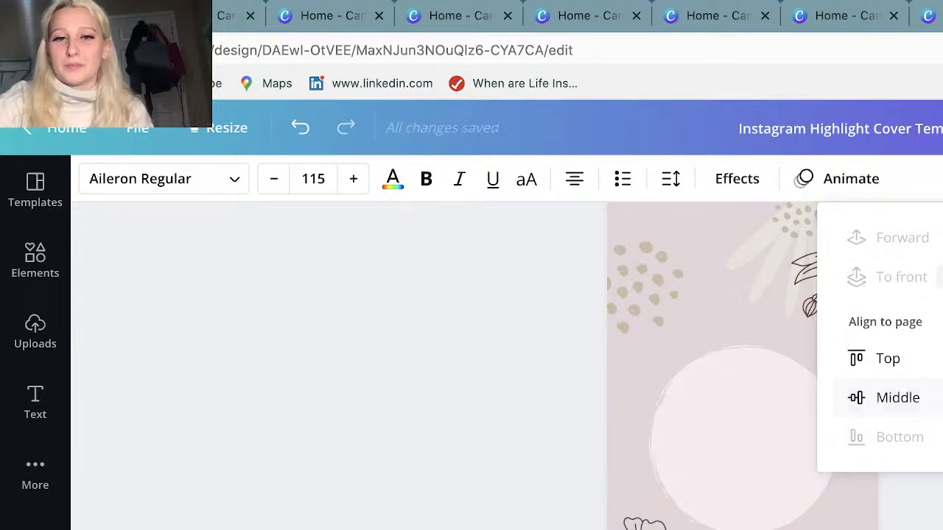
{"action": "left_click", "coordinate": [856, 398]}
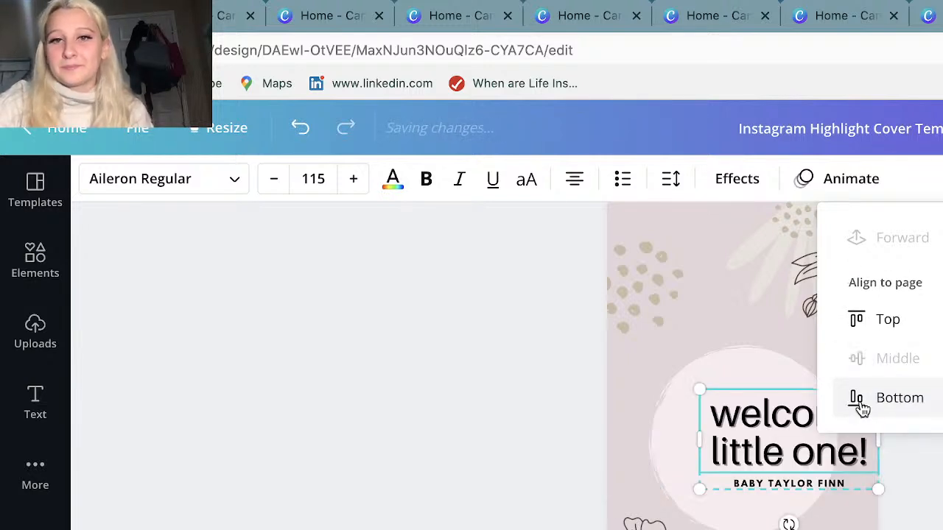
{"action": "left_click", "coordinate": [942, 358]}
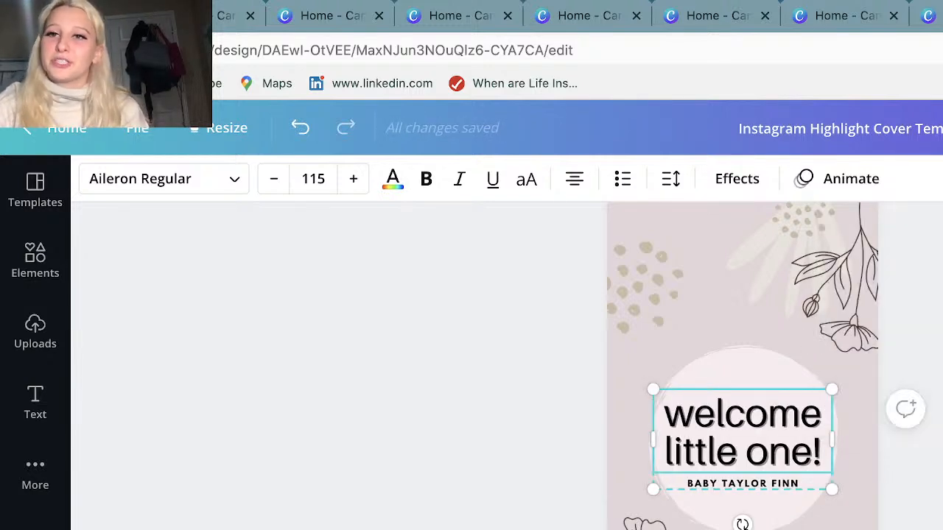
Duplicate page 1 of the highlight cover design.
{"action": "scroll", "coordinate": [847, 331], "scroll_direction": "up", "scroll_amount": 1}
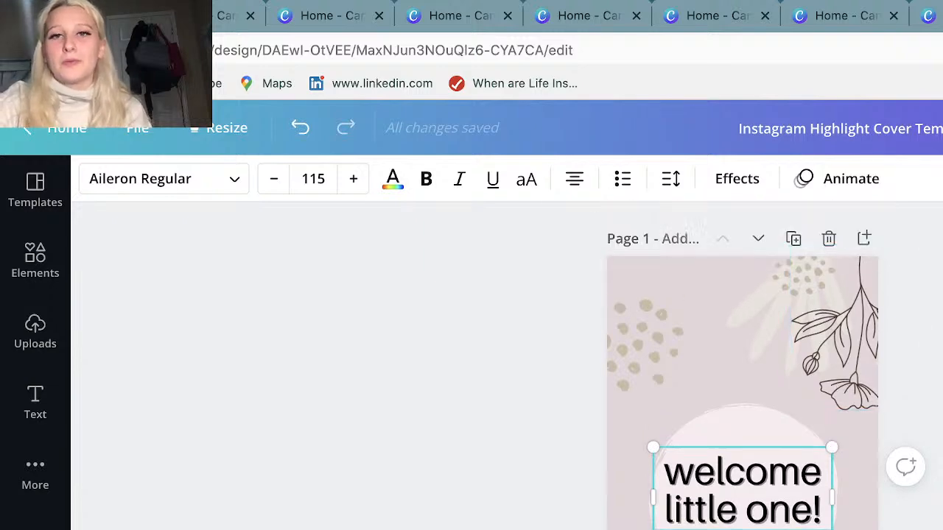
{"action": "left_click", "coordinate": [764, 213]}
{"action": "left_click", "coordinate": [796, 239]}
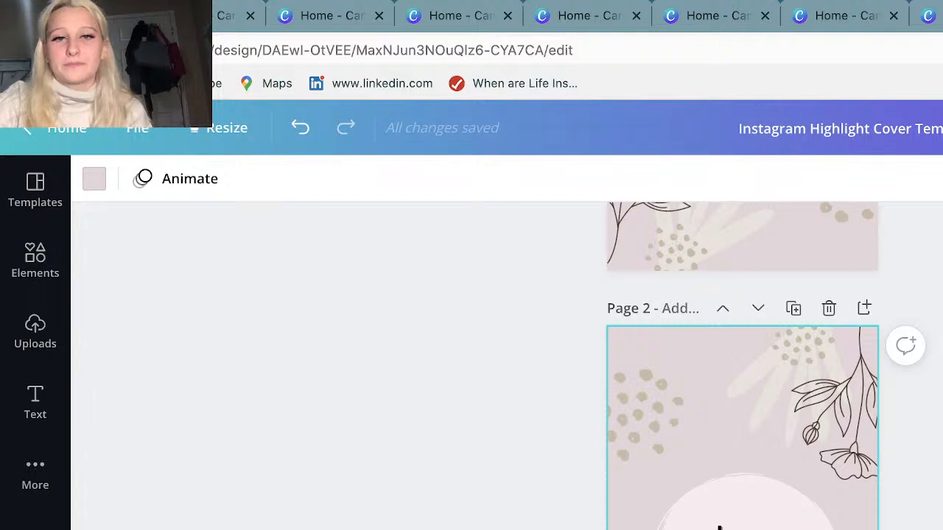
Delete the text over the pale circle on page 2.
{"action": "double_click", "coordinate": [742, 527]}
{"action": "key", "text": "BackSpace"}
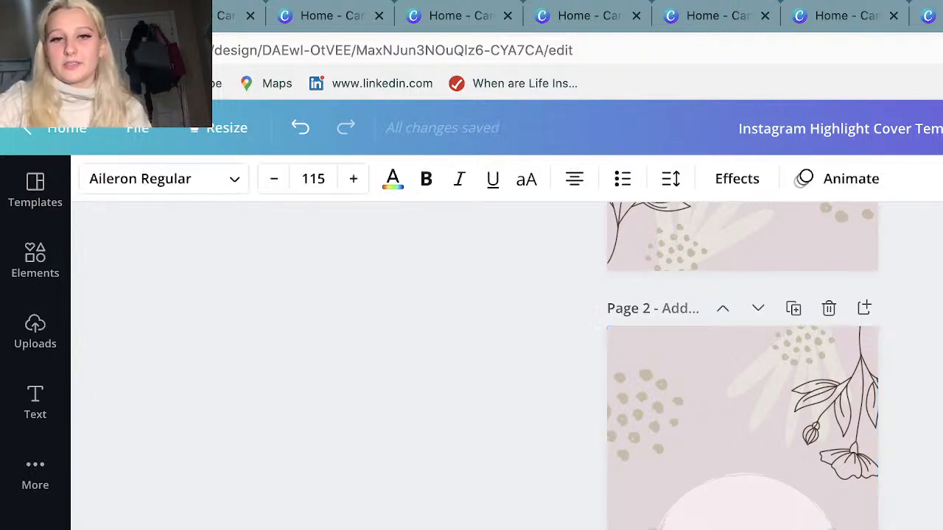
{"action": "left_click", "coordinate": [742, 527]}
{"action": "left_click", "coordinate": [743, 527]}
{"action": "key", "text": "BackSpace"}
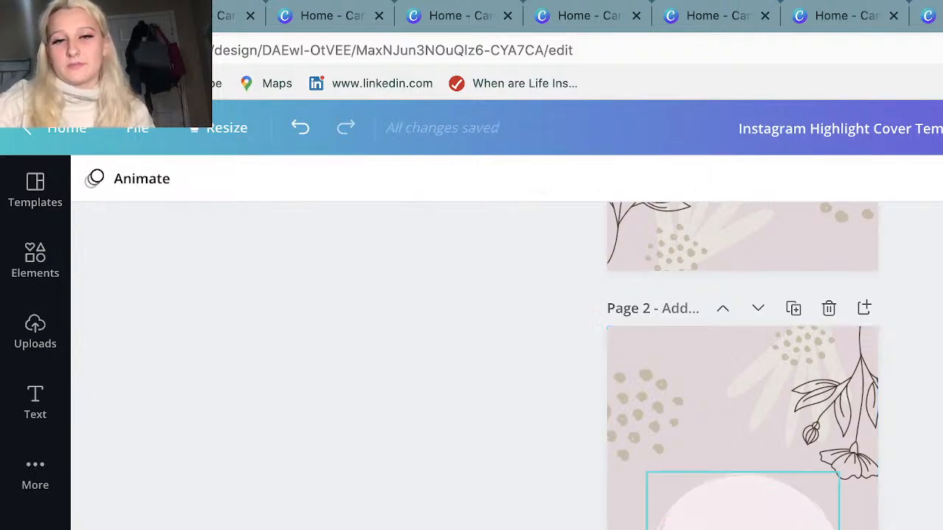
Paste the copied text over the pale circle on page 2.
{"action": "left_click", "coordinate": [743, 526]}
{"action": "key", "text": "super+v"}
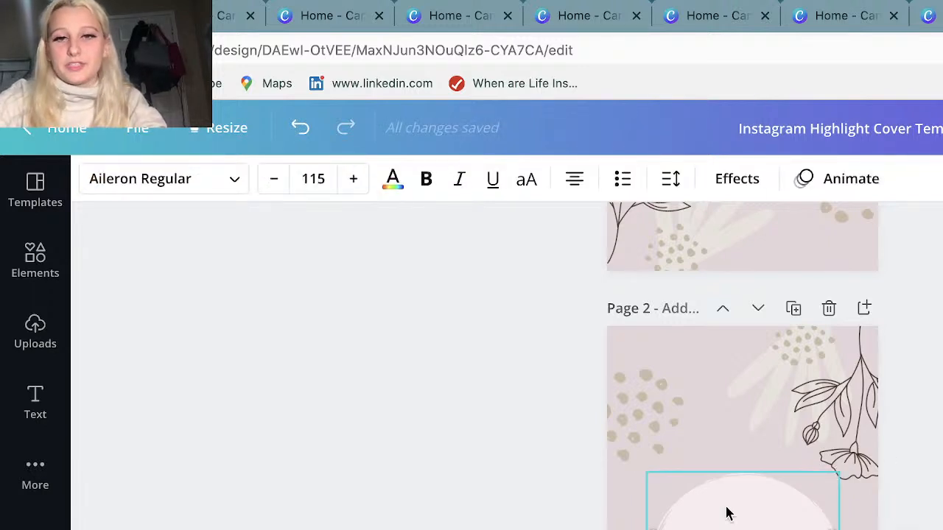
{"action": "left_click", "coordinate": [935, 332]}
{"action": "left_click", "coordinate": [709, 502]}
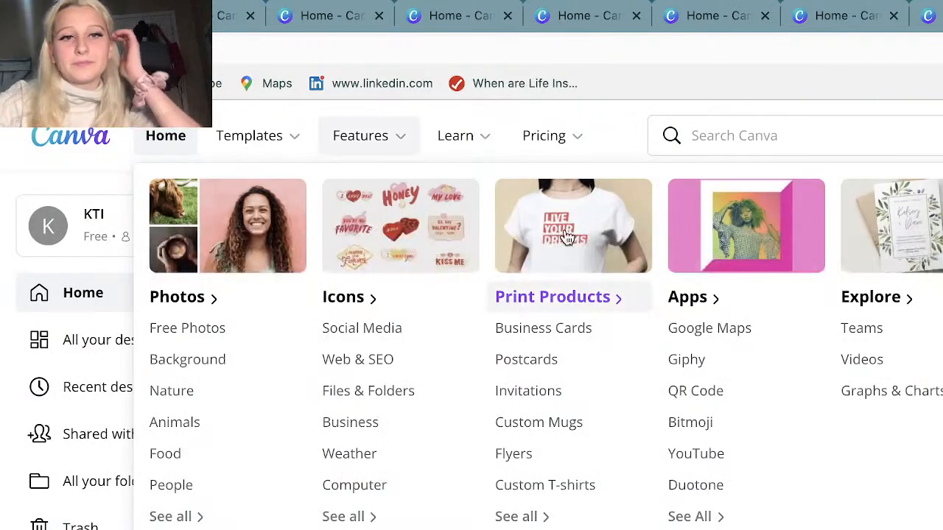
Open the recent design with the portrait and purple flower photos from the home page and collapse its template list.
{"action": "scroll", "coordinate": [607, 351], "scroll_direction": "down", "scroll_amount": 5}
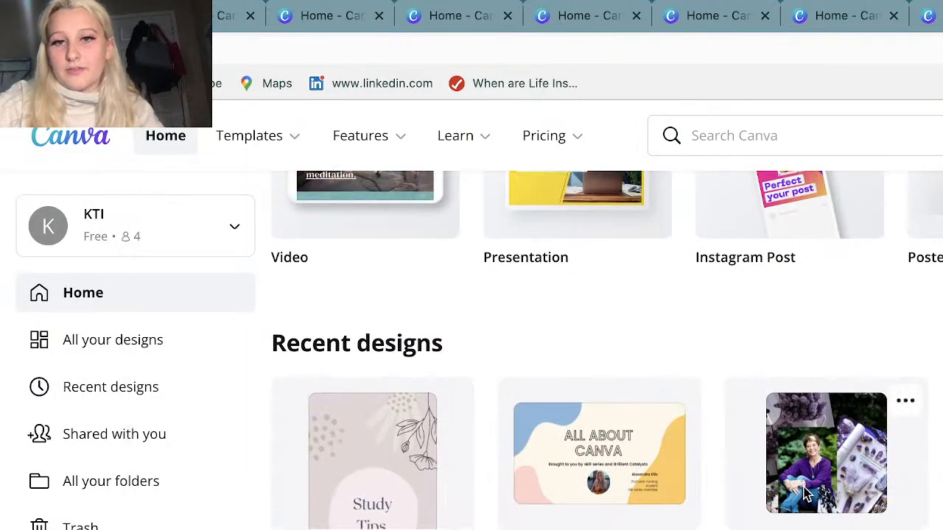
{"action": "left_click", "coordinate": [807, 401]}
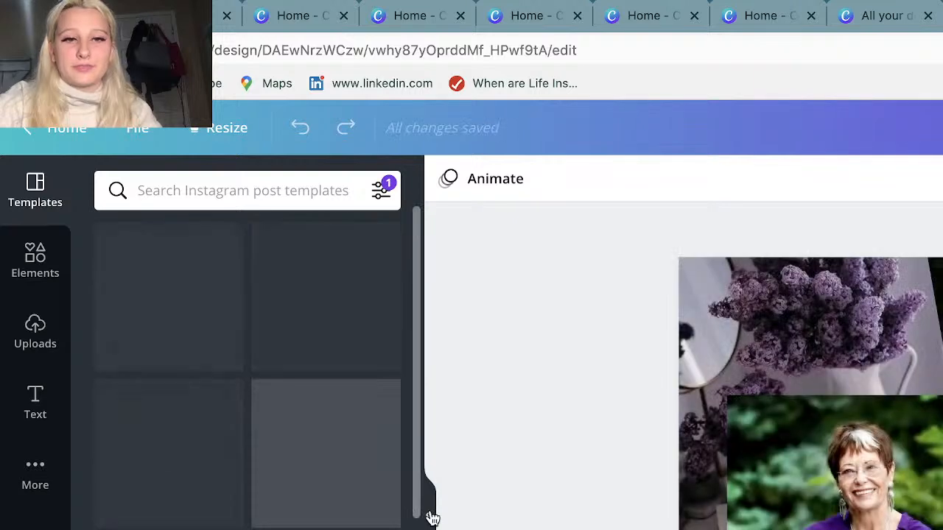
{"action": "left_click", "coordinate": [428, 512]}
Shrink the portrait photo and reposition it near the page centre, and nudge the tilted crystals photo slightly.
{"action": "left_click", "coordinate": [651, 520]}
{"action": "left_click_drag", "start_coordinate": [650, 519], "coordinate": [726, 442]}
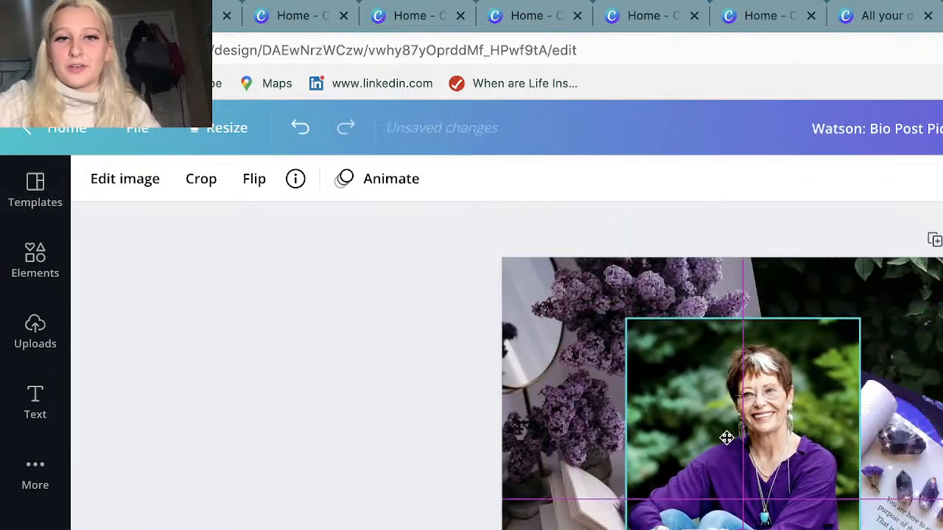
{"action": "left_click_drag", "start_coordinate": [859, 319], "coordinate": [815, 390]}
{"action": "left_click_drag", "start_coordinate": [739, 470], "coordinate": [767, 449]}
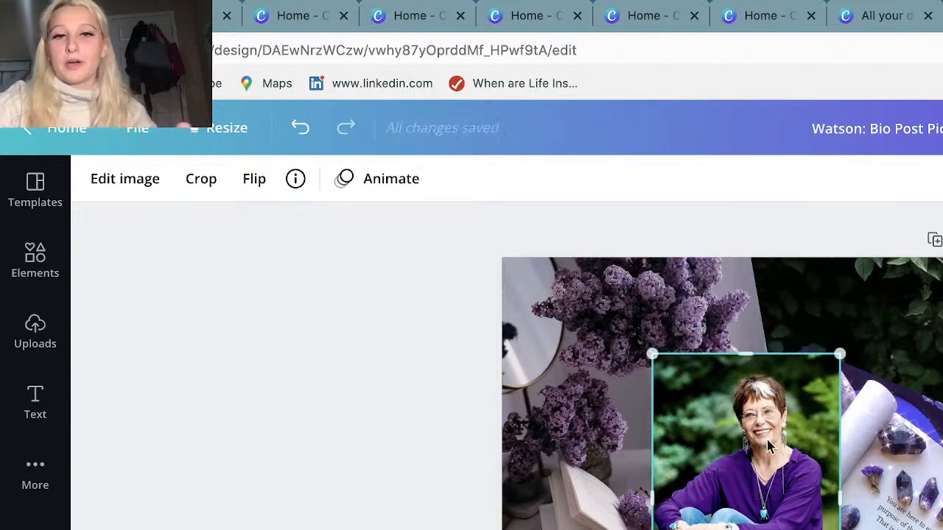
{"action": "mouse_move", "coordinate": [928, 501]}
{"action": "left_mouse_down"}
{"action": "mouse_move", "coordinate": [938, 509]}
{"action": "mouse_move", "coordinate": [929, 509]}
{"action": "left_mouse_up"}
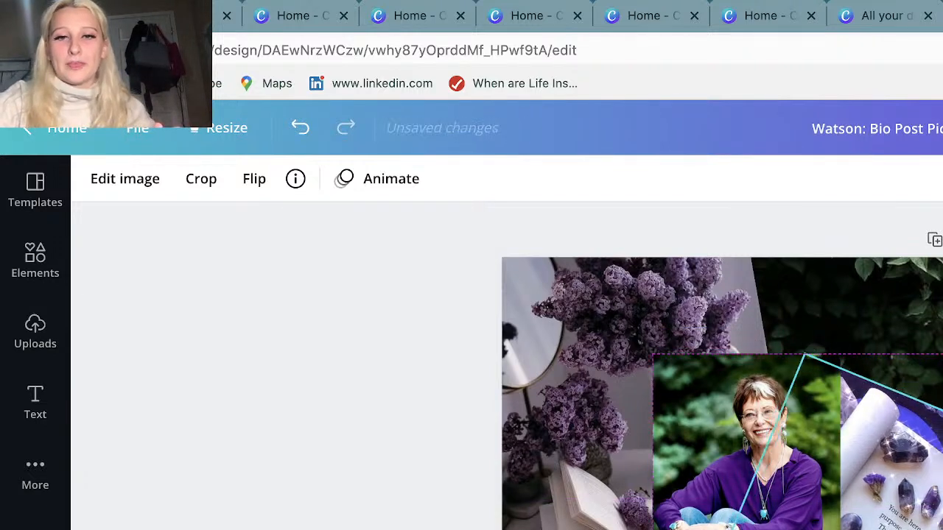
Bring the lilac photo forward over the portrait and shift it slightly up and to the left.
{"action": "left_click", "coordinate": [591, 344]}
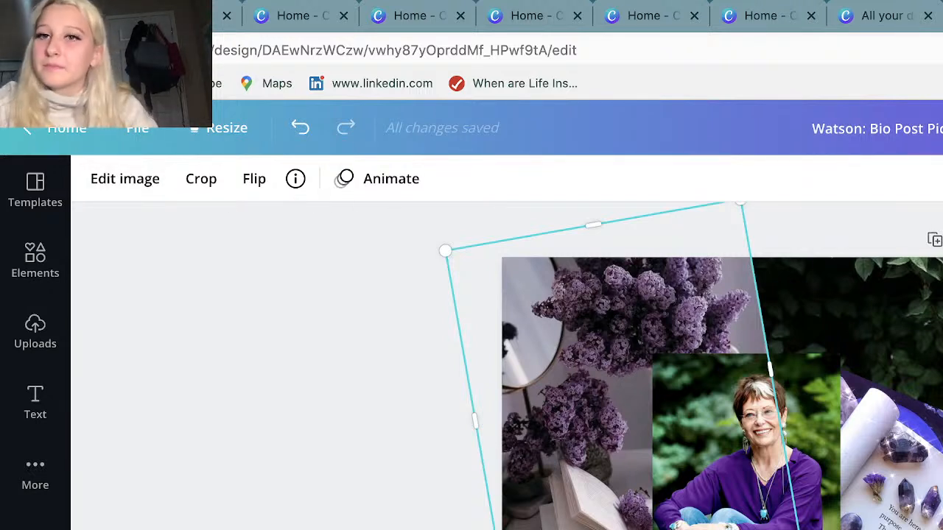
{"action": "left_click", "coordinate": [942, 179]}
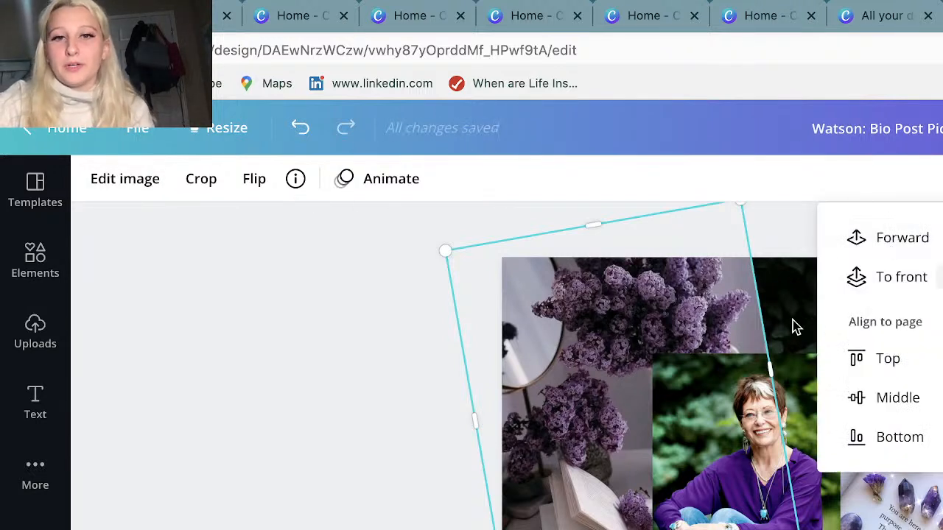
{"action": "left_click", "coordinate": [909, 242]}
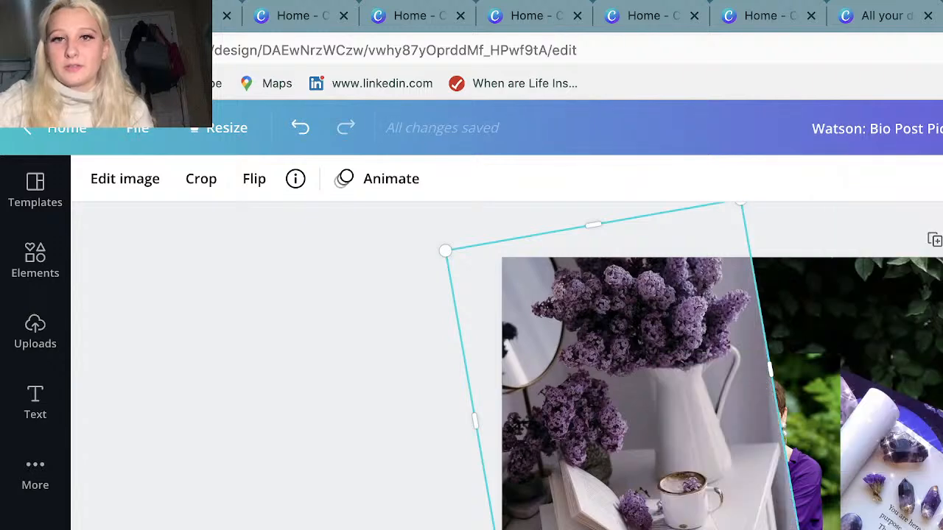
{"action": "left_click_drag", "start_coordinate": [598, 427], "coordinate": [573, 408]}
Send the lilac photo backward behind the portrait and move it slightly down.
{"action": "left_click", "coordinate": [942, 179]}
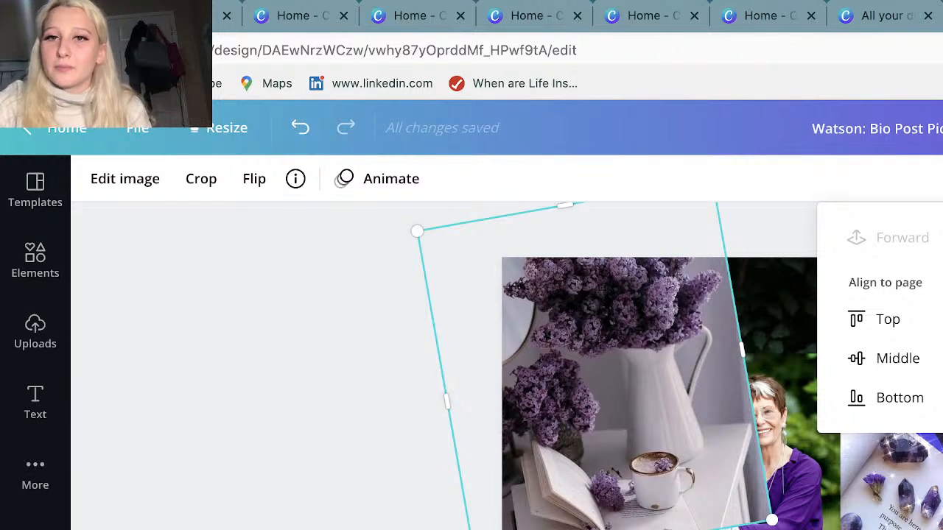
{"action": "left_click", "coordinate": [942, 238]}
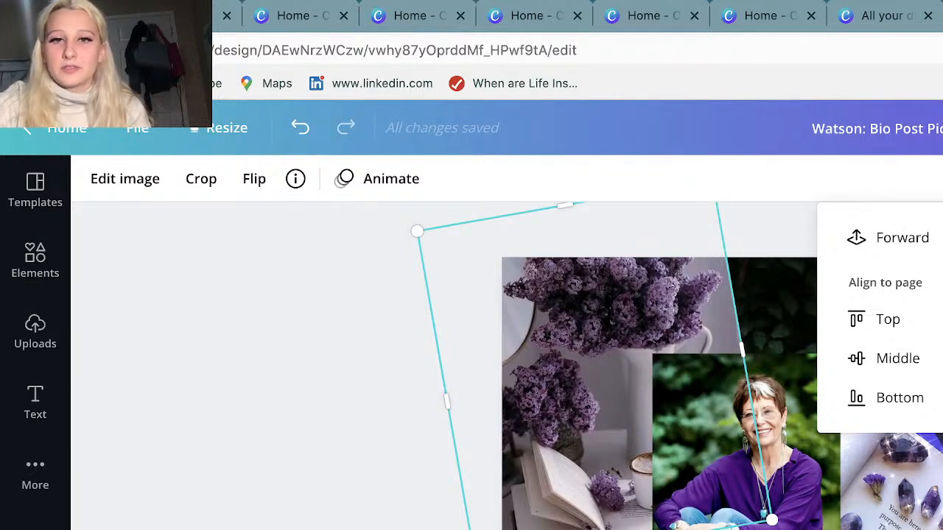
{"action": "left_click", "coordinate": [942, 179]}
{"action": "left_click_drag", "start_coordinate": [516, 345], "coordinate": [509, 370]}
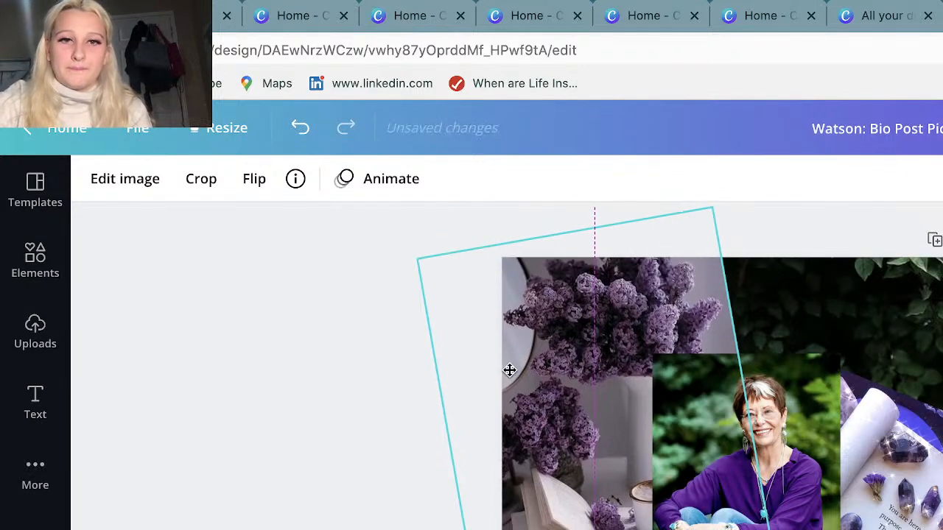
{"action": "left_click", "coordinate": [942, 442]}
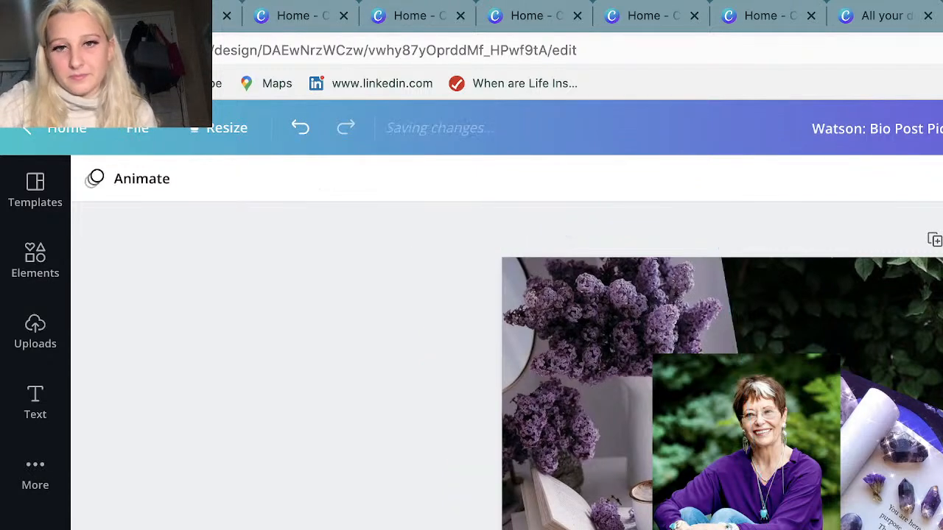
Send the tilted crystals photo to the back of the layer order.
{"action": "left_click", "coordinate": [766, 529]}
{"action": "left_click", "coordinate": [942, 179]}
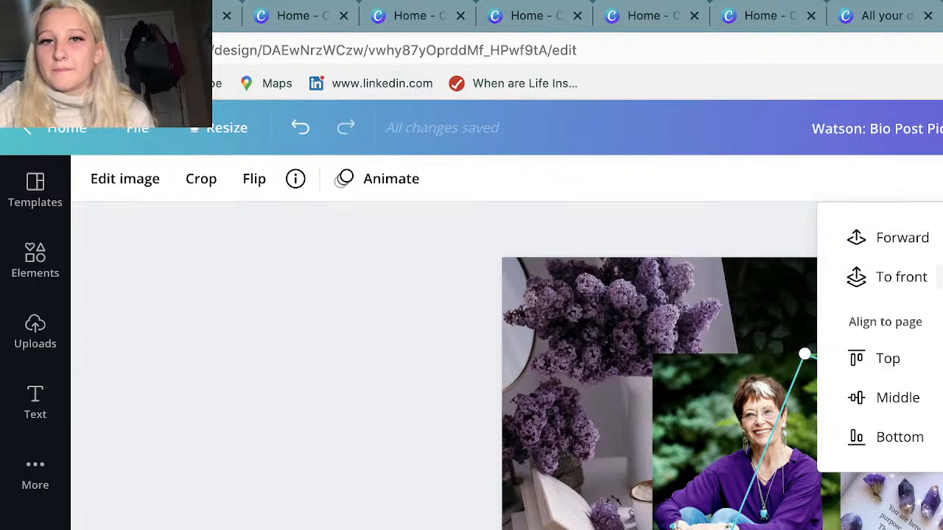
{"action": "left_click", "coordinate": [942, 277]}
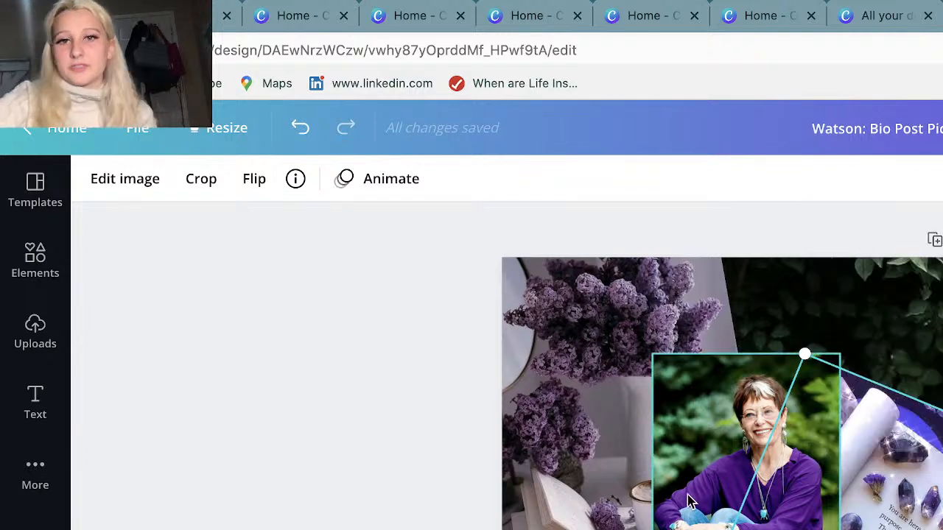
Move the portrait photo slightly up and to the right in the collage and clear the selection.
{"action": "left_click", "coordinate": [708, 425]}
{"action": "mouse_move", "coordinate": [708, 425]}
{"action": "left_mouse_down"}
{"action": "mouse_move", "coordinate": [726, 420]}
{"action": "mouse_move", "coordinate": [717, 417]}
{"action": "left_mouse_up"}
{"action": "left_click", "coordinate": [571, 527]}
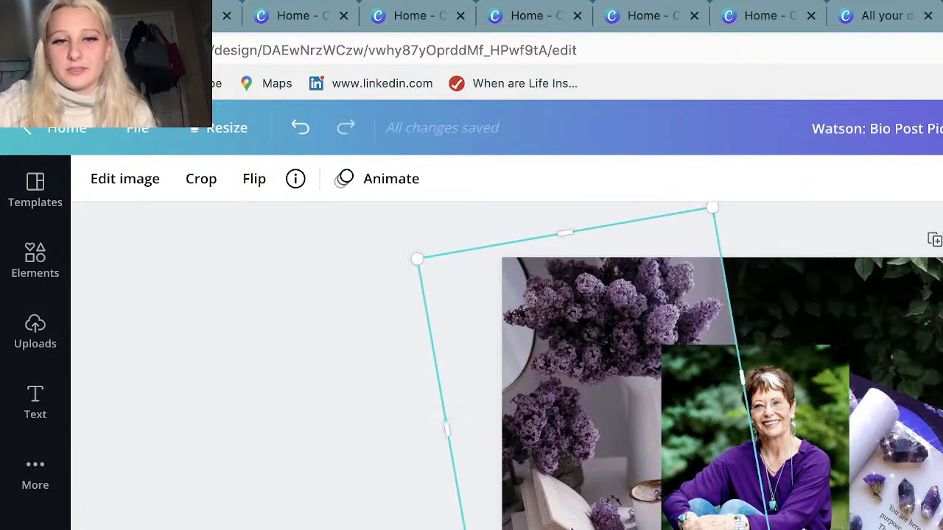
{"action": "left_click", "coordinate": [942, 353]}
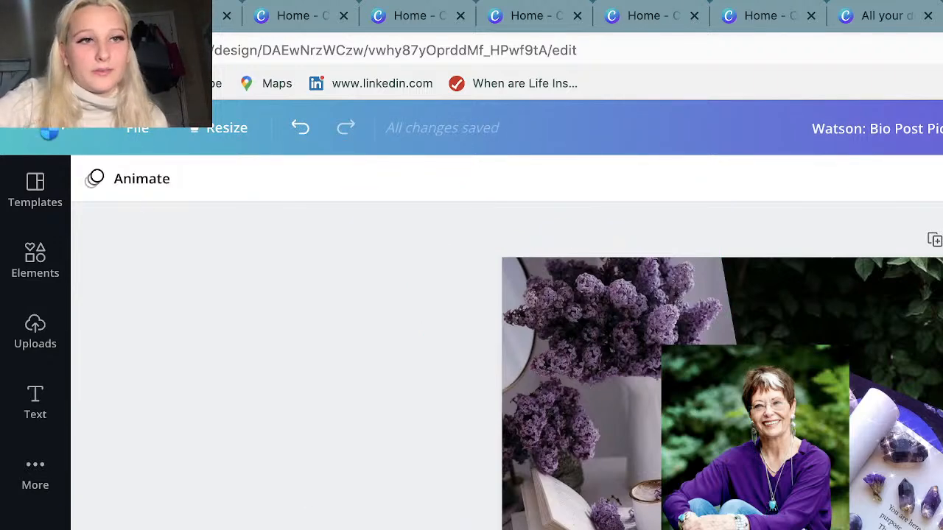
Leave the collage for the home page and switch to the Skill Series team.
{"action": "left_click", "coordinate": [50, 132]}
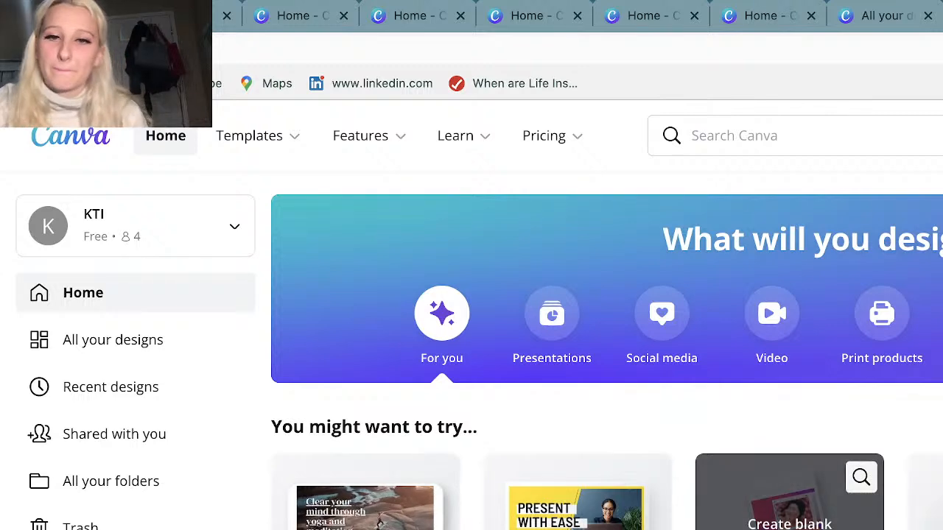
{"action": "scroll", "coordinate": [816, 322], "scroll_direction": "down", "scroll_amount": 4}
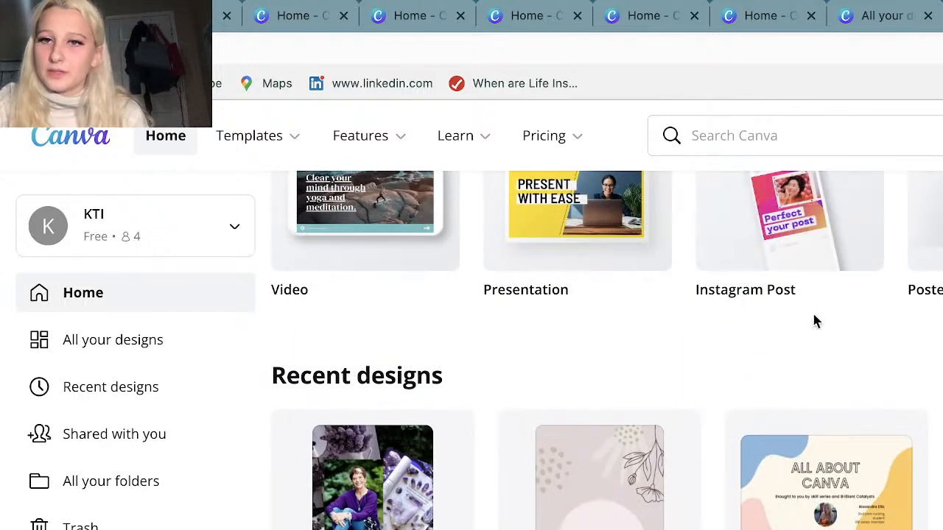
{"action": "scroll", "coordinate": [815, 321], "scroll_direction": "up", "scroll_amount": 3}
{"action": "scroll", "coordinate": [39, 402], "scroll_direction": "down", "scroll_amount": 1}
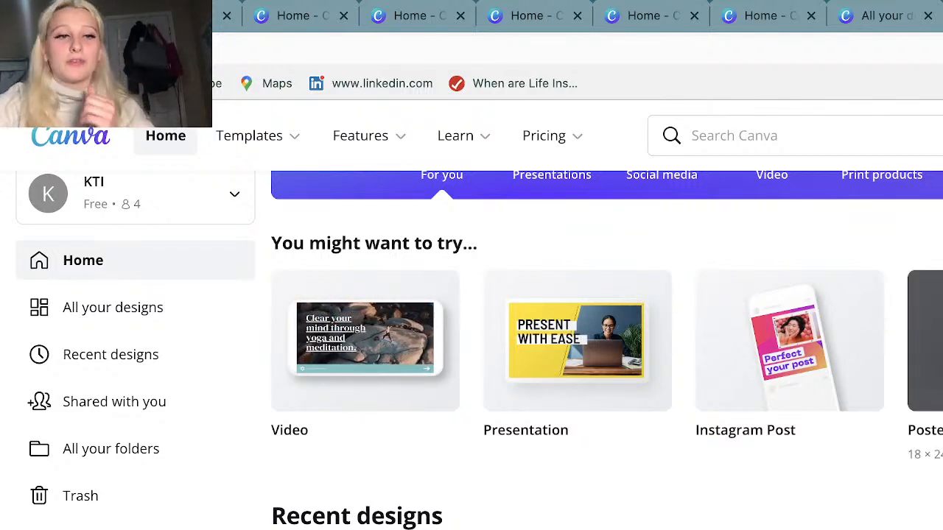
{"action": "scroll", "coordinate": [607, 351], "scroll_direction": "down", "scroll_amount": 2}
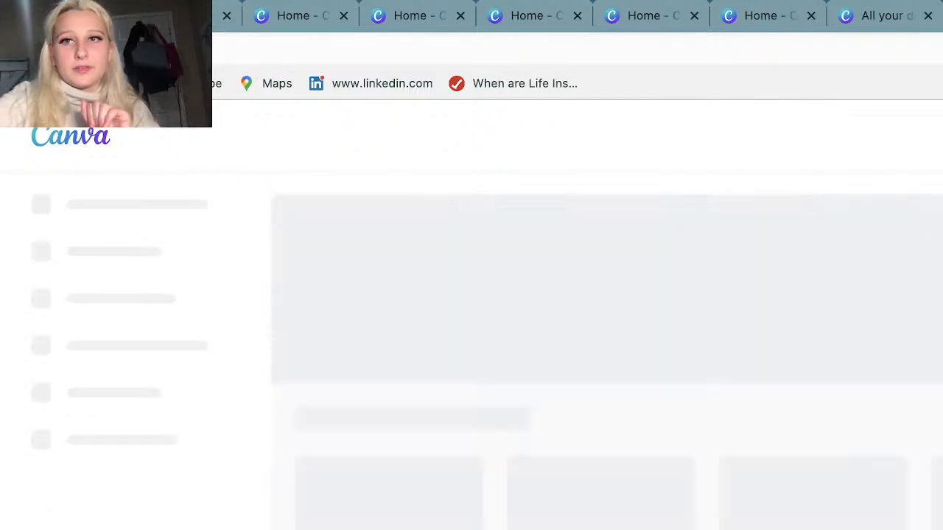
Browse the Skill Series team's designs and open its workshops folder.
{"action": "scroll", "coordinate": [382, 521], "scroll_direction": "down", "scroll_amount": 2}
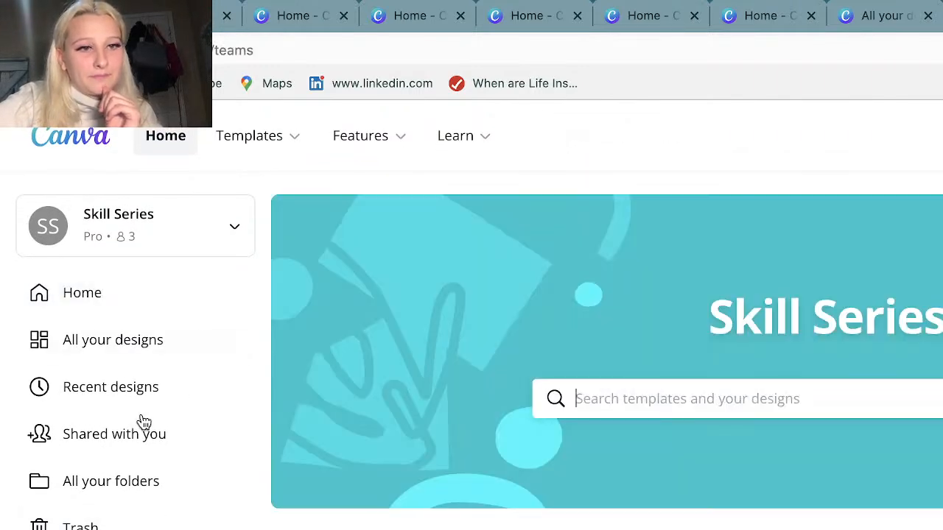
{"action": "scroll", "coordinate": [144, 422], "scroll_direction": "down", "scroll_amount": 4}
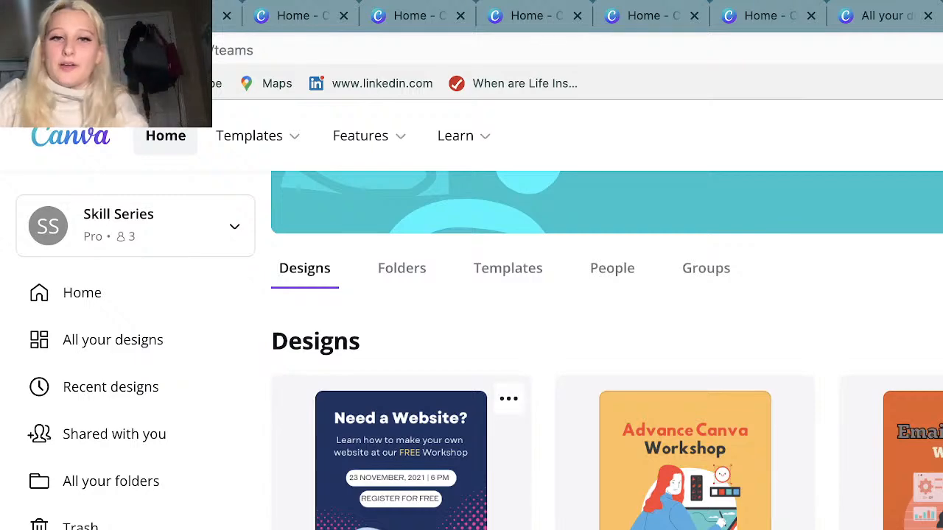
{"action": "scroll", "coordinate": [605, 462], "scroll_direction": "down", "scroll_amount": 5}
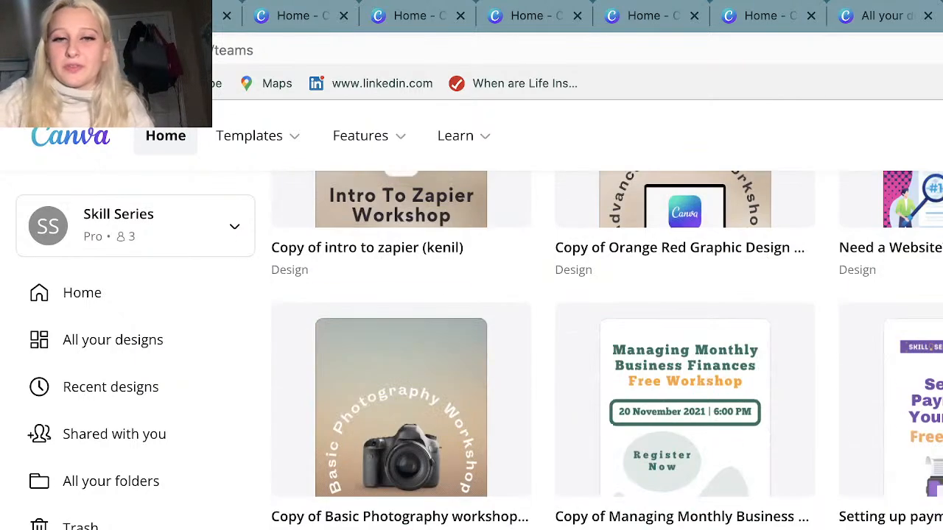
{"action": "scroll", "coordinate": [607, 351], "scroll_direction": "up", "scroll_amount": 10}
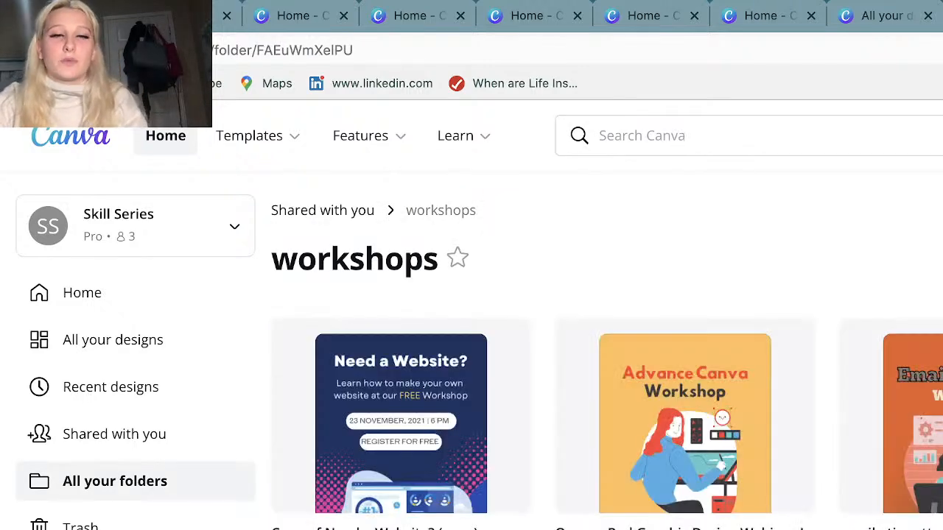
Look through the workshop story designs in the workshops folder.
{"action": "scroll", "coordinate": [297, 299], "scroll_direction": "down", "scroll_amount": 3}
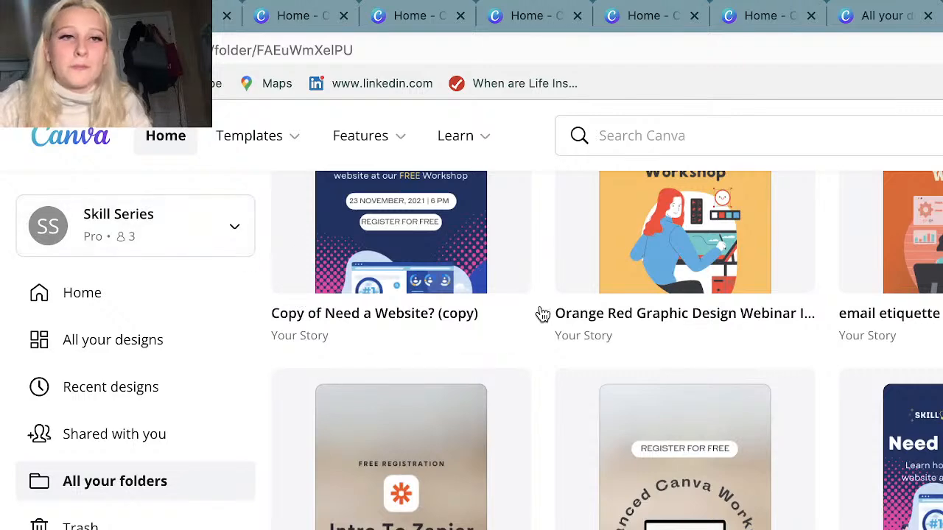
{"action": "scroll", "coordinate": [541, 314], "scroll_direction": "up", "scroll_amount": 2}
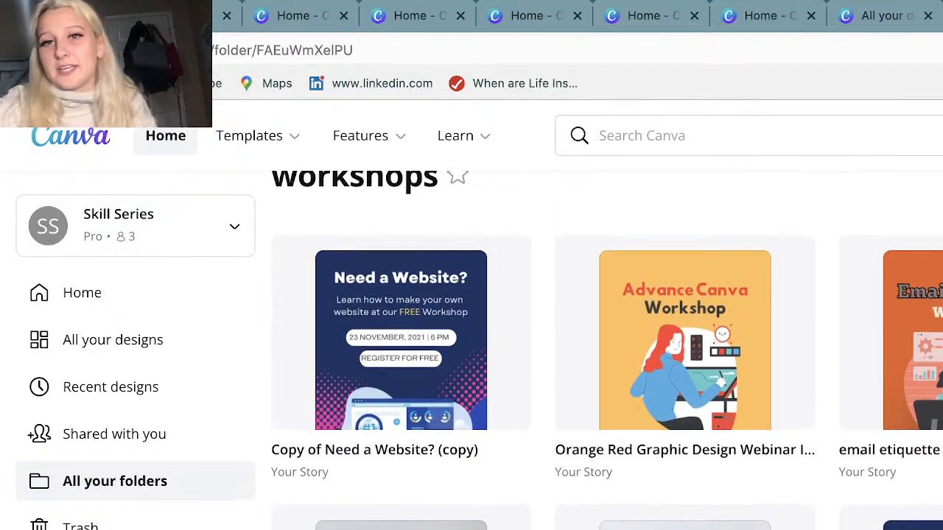
{"action": "scroll", "coordinate": [346, 366], "scroll_direction": "down", "scroll_amount": 2}
{"action": "scroll", "coordinate": [400, 353], "scroll_direction": "down", "scroll_amount": 5}
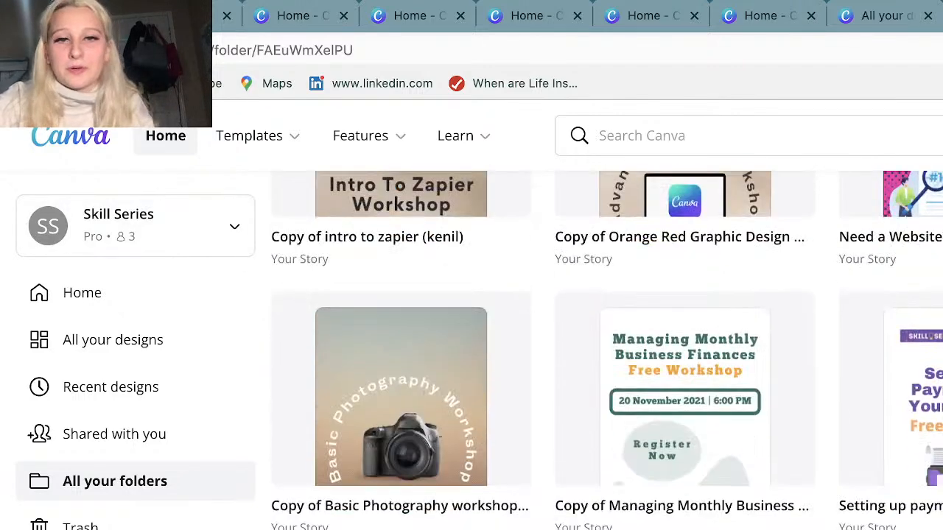
{"action": "scroll", "coordinate": [543, 351], "scroll_direction": "down", "scroll_amount": 2}
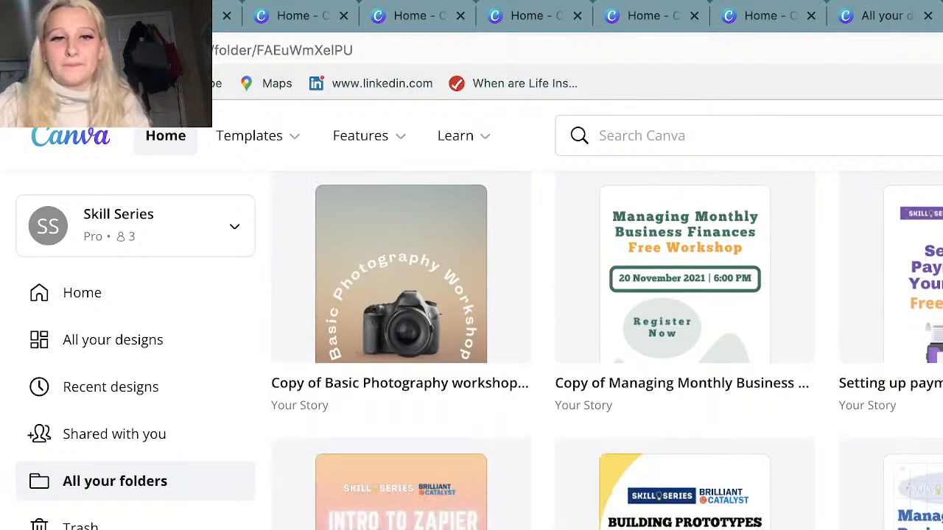
{"action": "scroll", "coordinate": [479, 412], "scroll_direction": "up", "scroll_amount": 9}
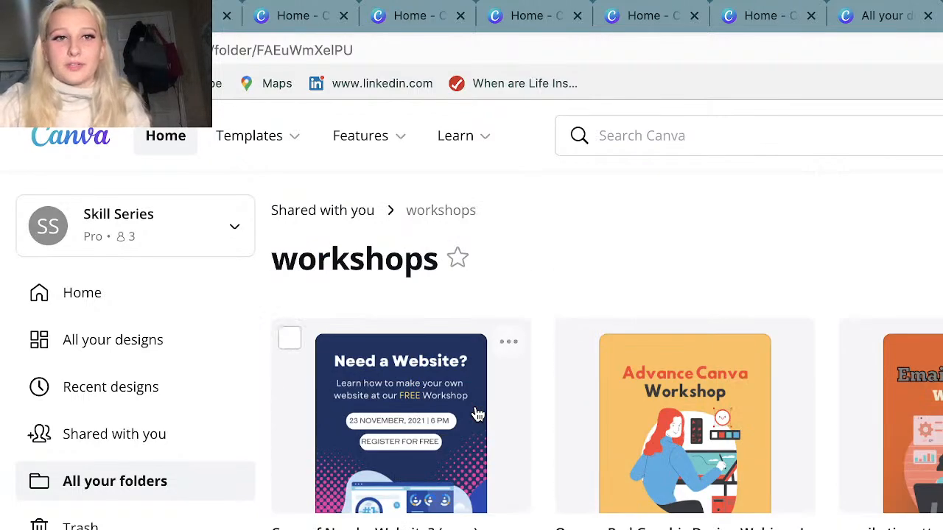
Check the team's recent designs and open its brand kit, dismissing the introductory logo tip.
{"action": "left_click", "coordinate": [169, 436]}
{"action": "left_click", "coordinate": [135, 492]}
{"action": "left_click", "coordinate": [147, 381]}
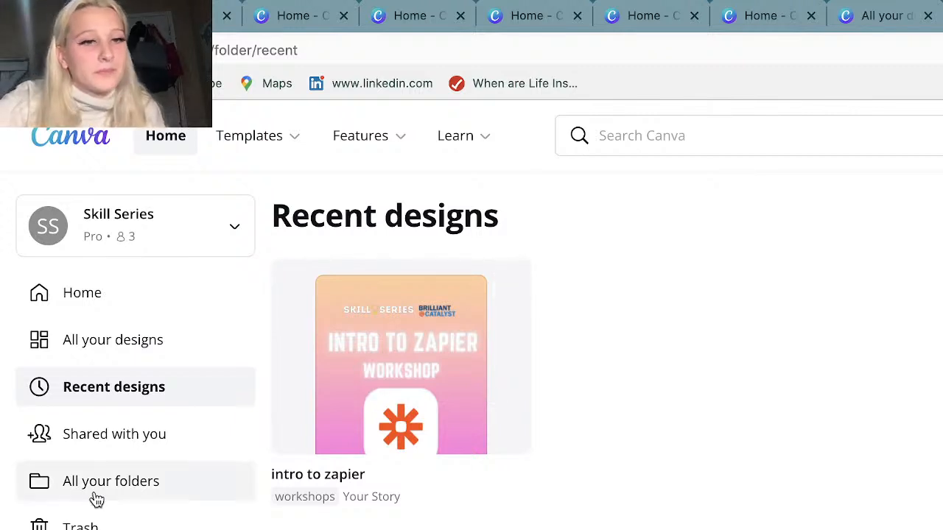
{"action": "left_click", "coordinate": [95, 529]}
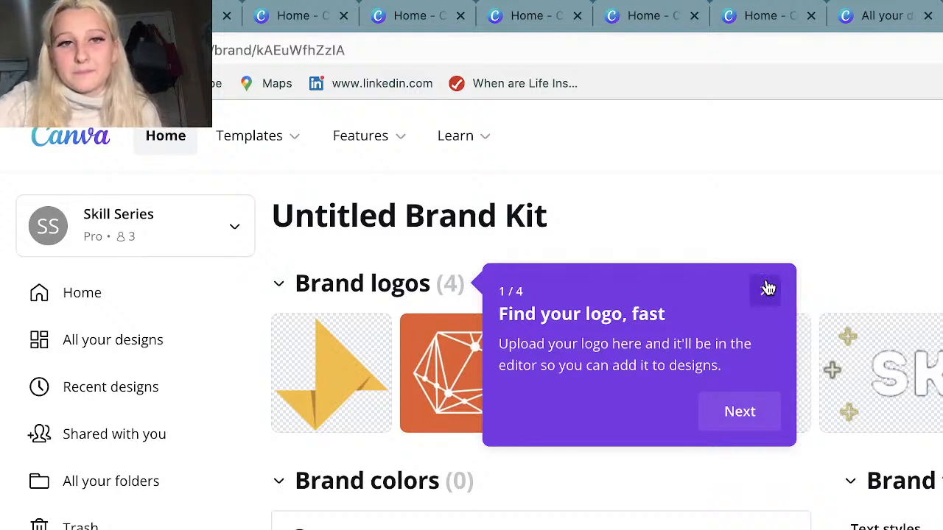
{"action": "left_click", "coordinate": [768, 288]}
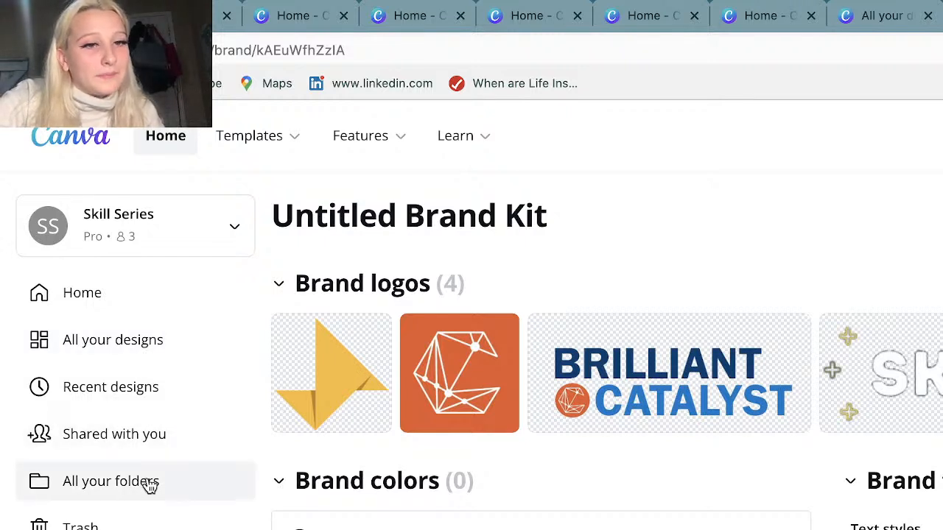
Open the content planner, dismiss its introduction and view the calendar around the 22nd.
{"action": "left_click", "coordinate": [138, 338]}
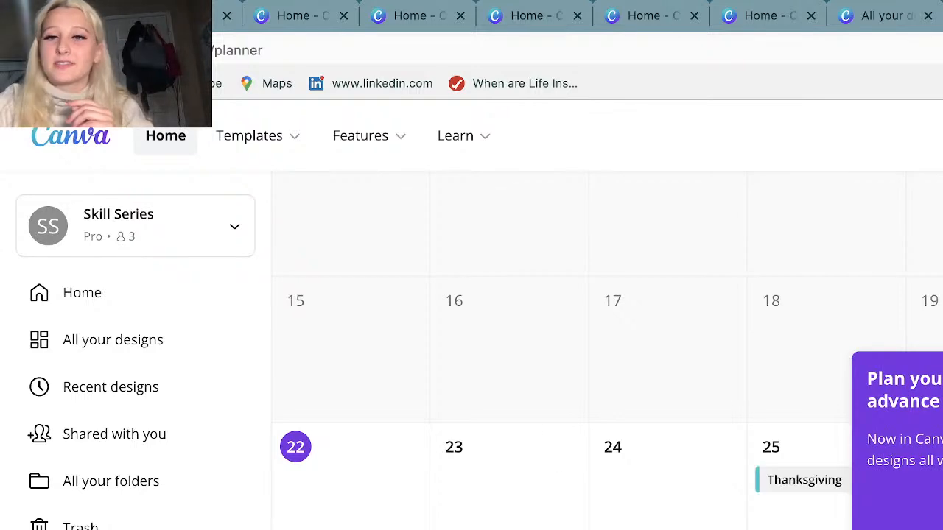
{"action": "left_click", "coordinate": [937, 524]}
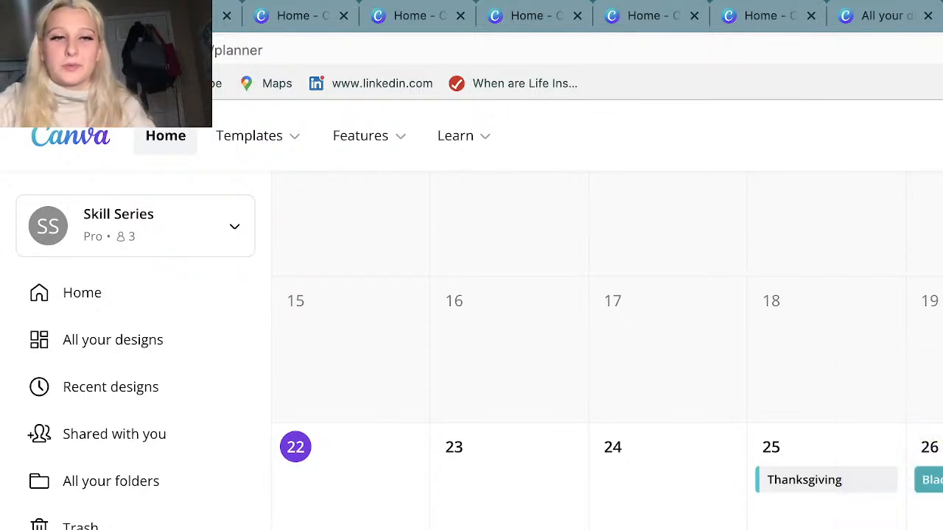
{"action": "scroll", "coordinate": [607, 351], "scroll_direction": "down", "scroll_amount": 1}
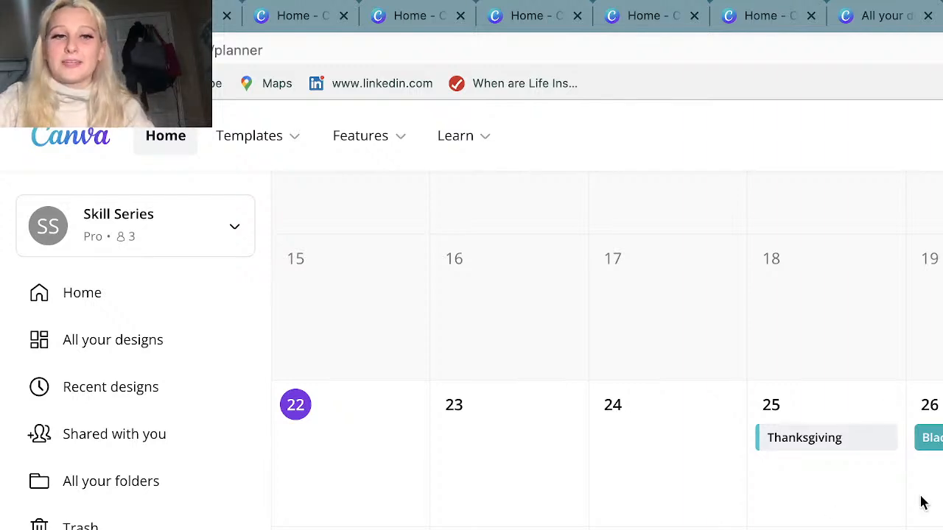
{"action": "scroll", "coordinate": [923, 503], "scroll_direction": "down", "scroll_amount": 1}
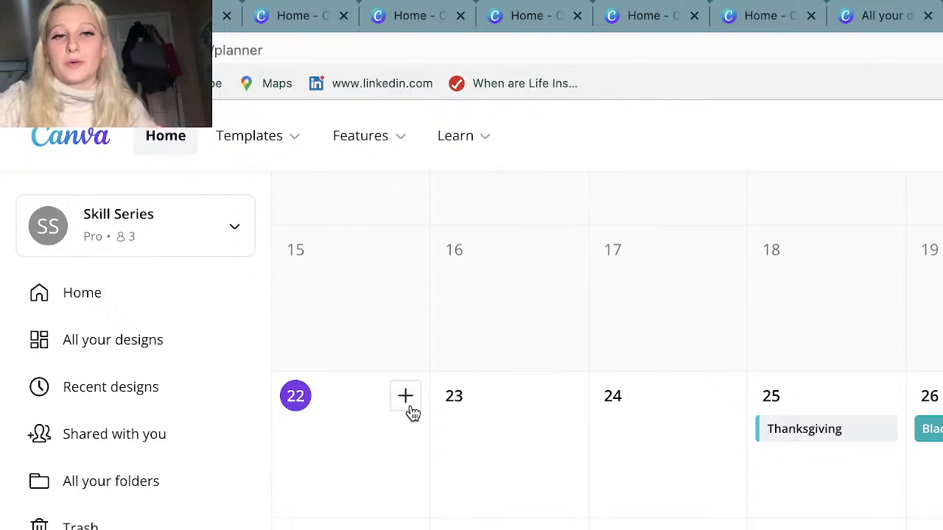
Inspect the design picker for adding a post on the 22nd in the planner, and close it.
{"action": "left_click", "coordinate": [407, 398]}
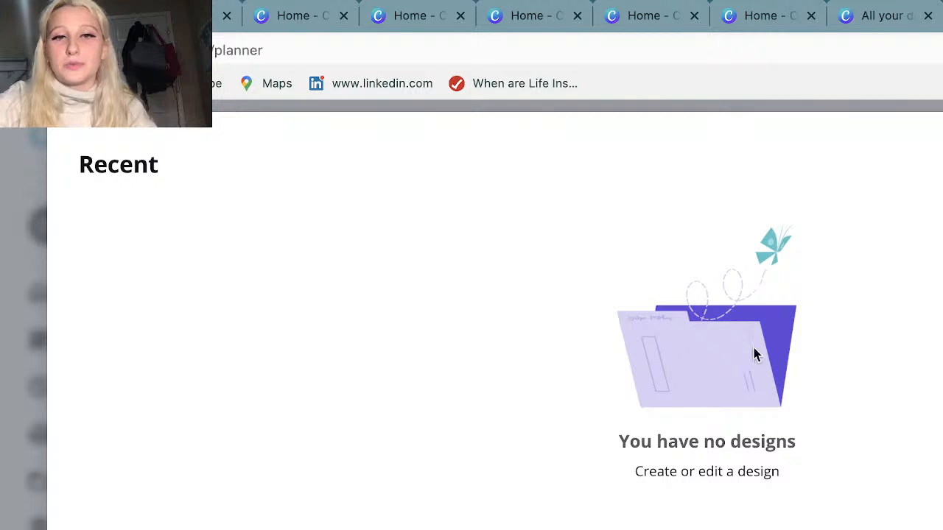
{"action": "left_click_drag", "start_coordinate": [700, 526], "coordinate": [725, 428]}
{"action": "key", "text": "Escape"}
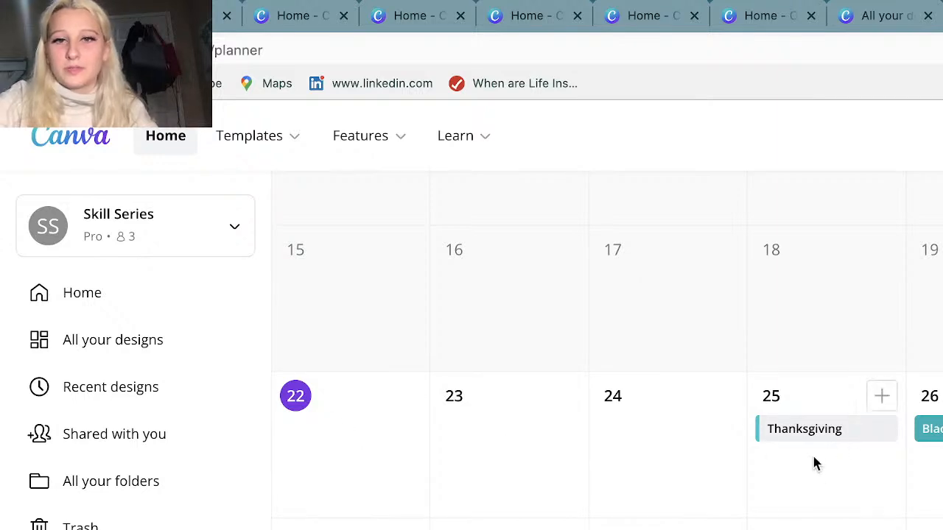
{"action": "left_click", "coordinate": [408, 393]}
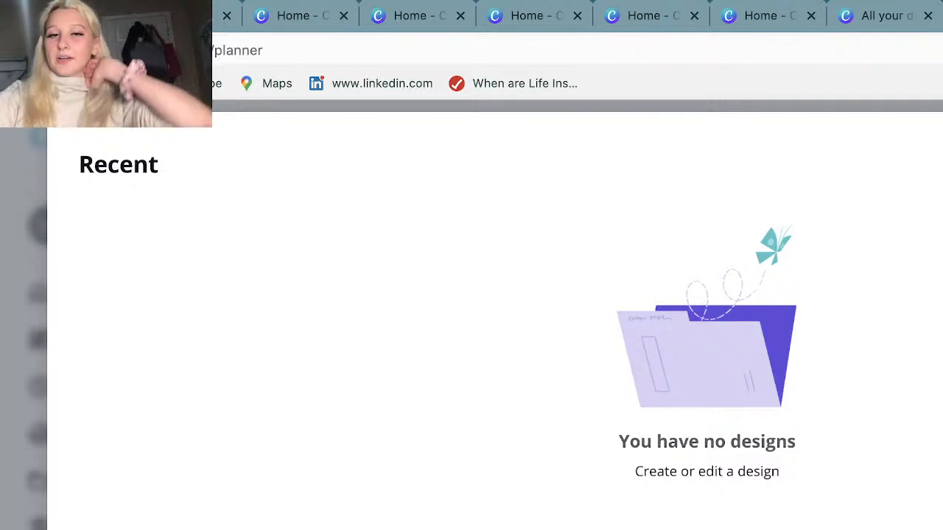
{"action": "key", "text": "Escape"}
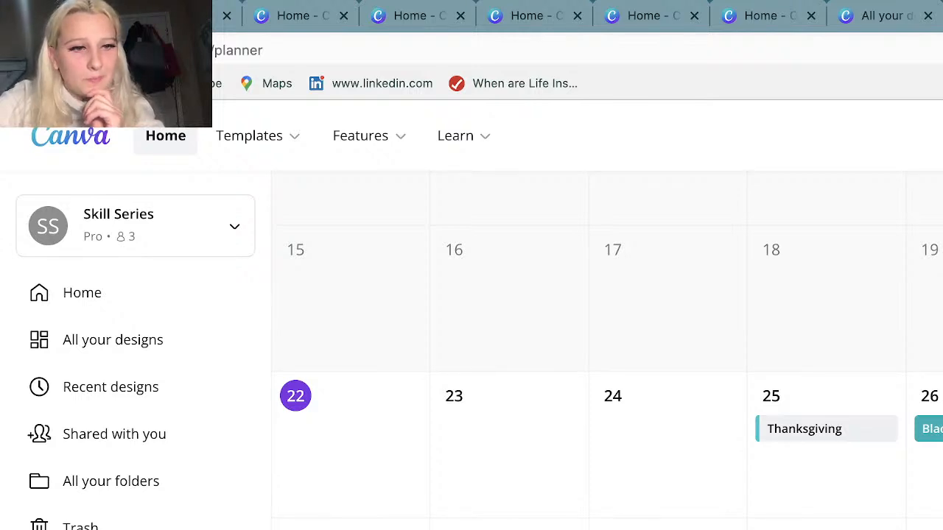
Return to the Skill Series team page and open the "Copy of Need a Website? (copy)" story for editing.
{"action": "key", "text": "ctrl+Tab"}
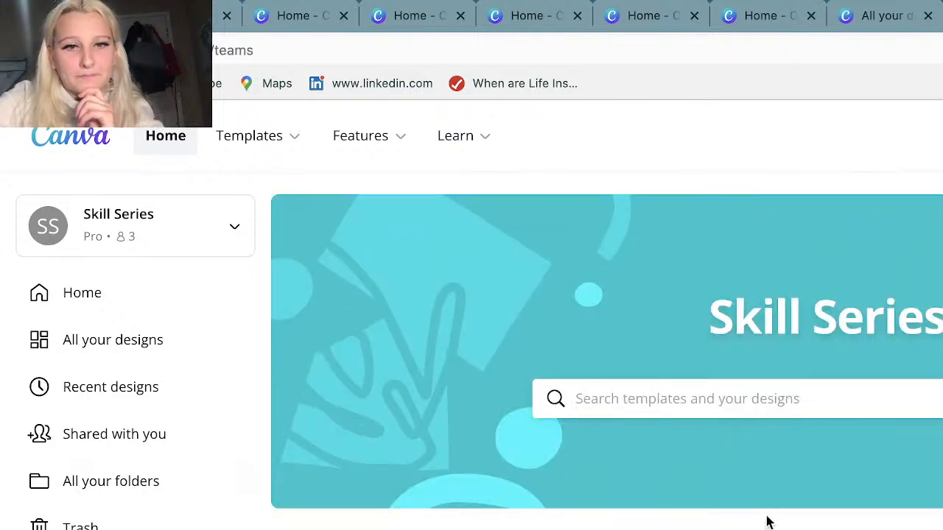
{"action": "scroll", "coordinate": [766, 522], "scroll_direction": "down", "scroll_amount": 2}
{"action": "scroll", "coordinate": [776, 474], "scroll_direction": "down", "scroll_amount": 3}
{"action": "scroll", "coordinate": [776, 474], "scroll_direction": "up", "scroll_amount": 3}
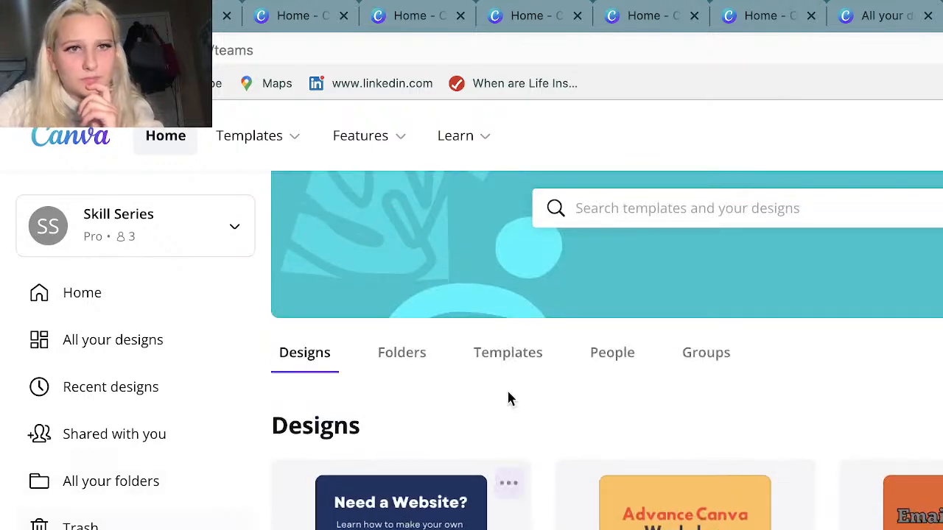
{"action": "mouse_move", "coordinate": [249, 136]}
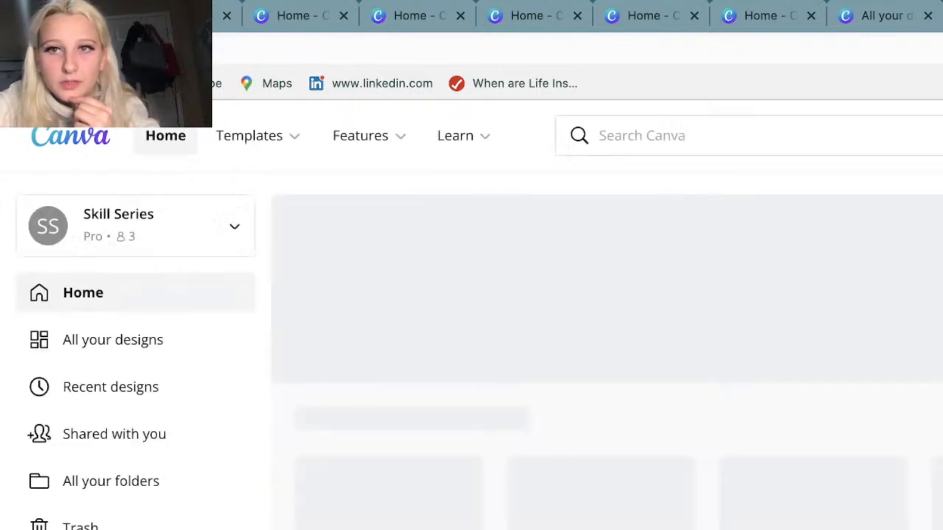
{"action": "scroll", "coordinate": [607, 331], "scroll_direction": "down", "scroll_amount": 1}
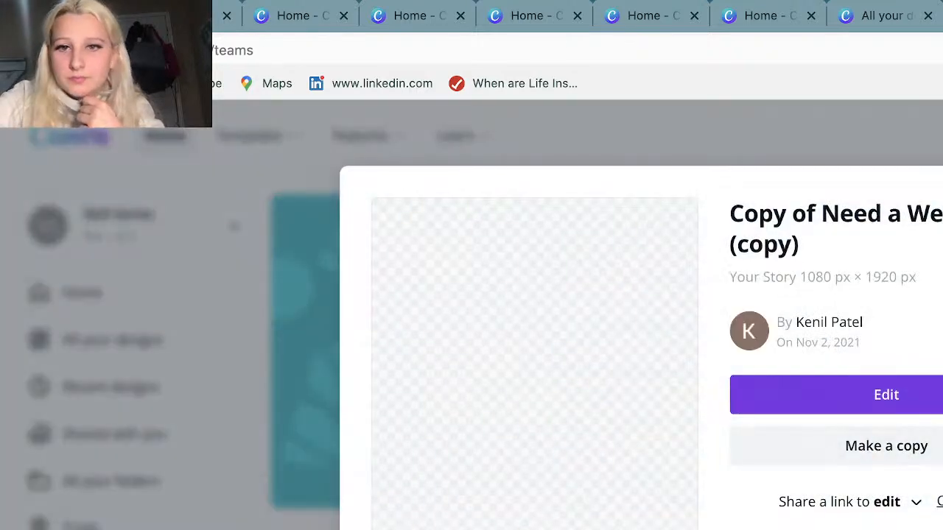
{"action": "left_click", "coordinate": [919, 405]}
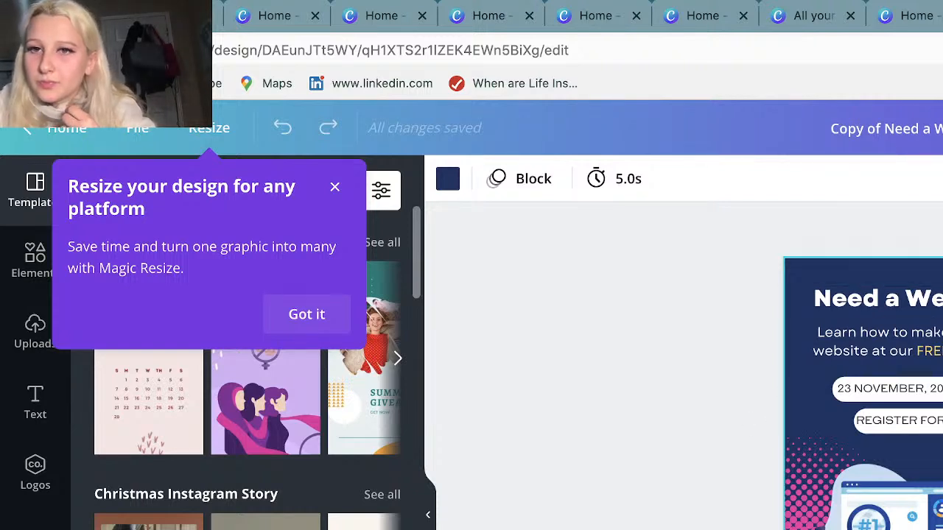
Leave the story design, check the team's list of all designs and return to the home page.
{"action": "left_click", "coordinate": [55, 135]}
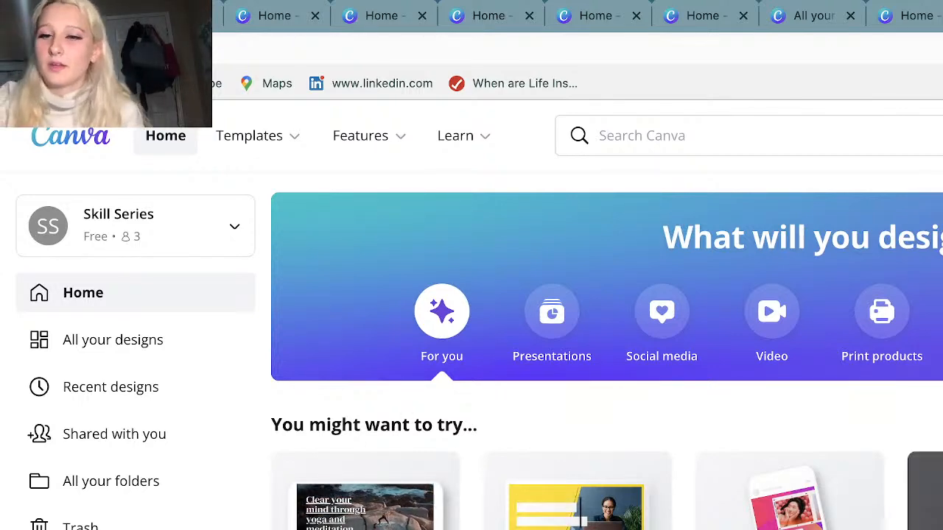
{"action": "scroll", "coordinate": [607, 346], "scroll_direction": "down", "scroll_amount": 3}
{"action": "mouse_move", "coordinate": [258, 137]}
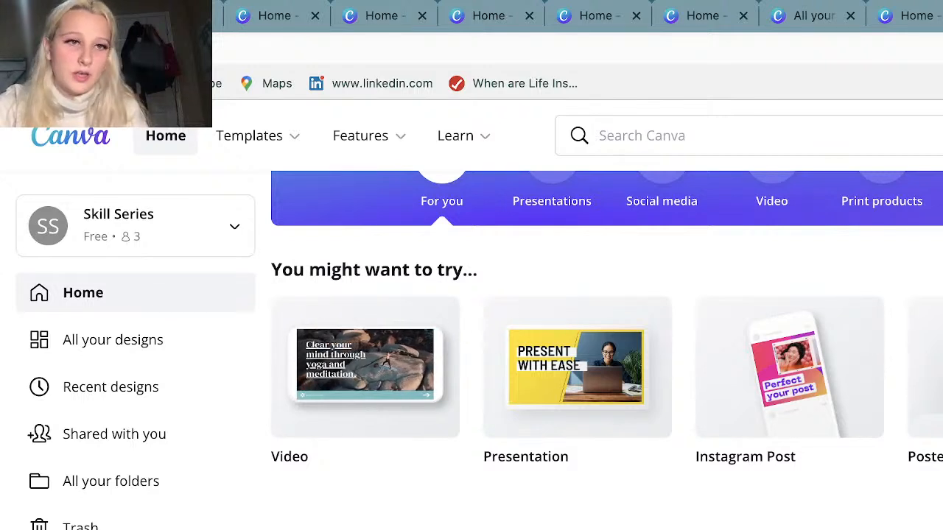
{"action": "left_click", "coordinate": [138, 347]}
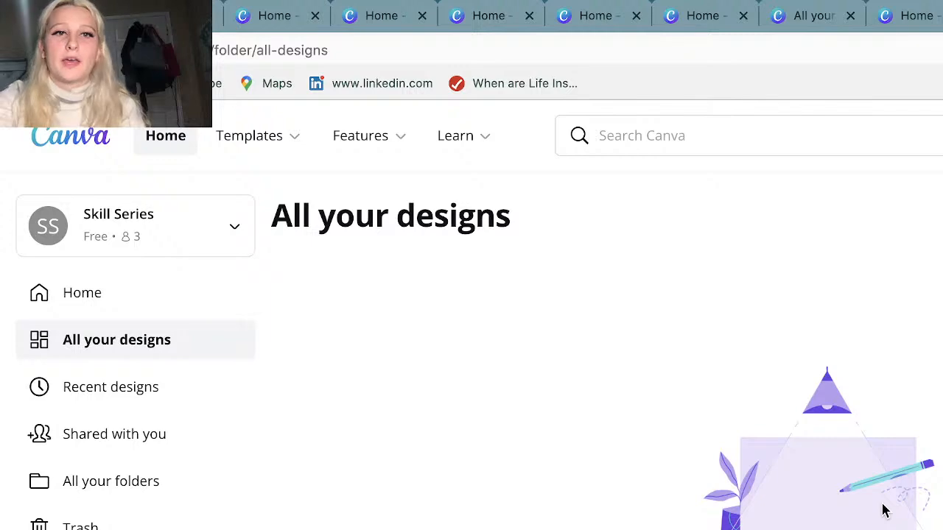
{"action": "left_click", "coordinate": [173, 144]}
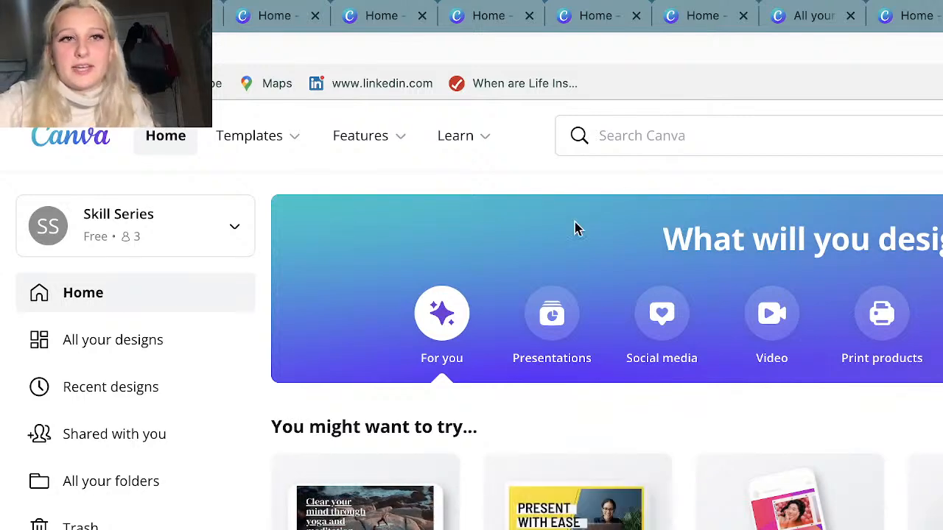
Browse the suggested design types in the home page's recommendations.
{"action": "mouse_move", "coordinate": [267, 148]}
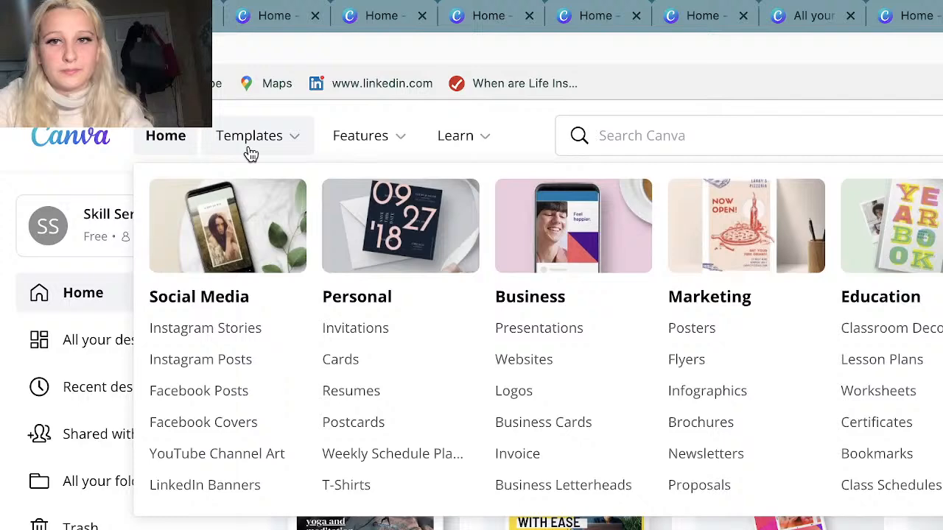
{"action": "mouse_move", "coordinate": [348, 167]}
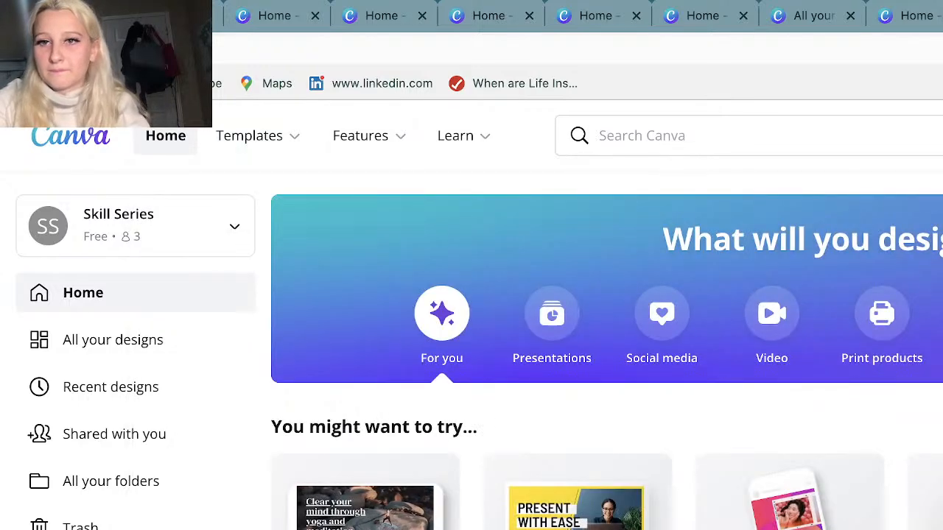
{"action": "scroll", "coordinate": [607, 492], "scroll_direction": "right", "scroll_amount": 10}
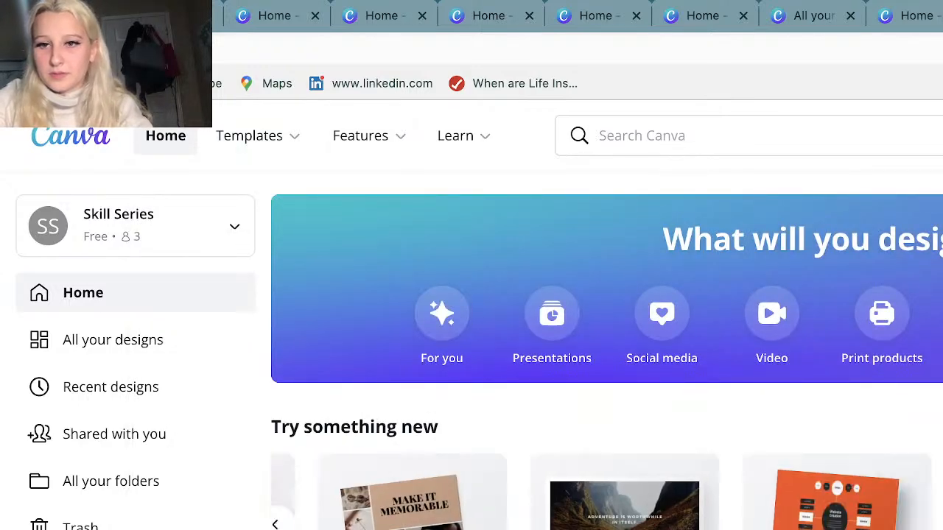
{"action": "scroll", "coordinate": [425, 505], "scroll_direction": "right", "scroll_amount": 10}
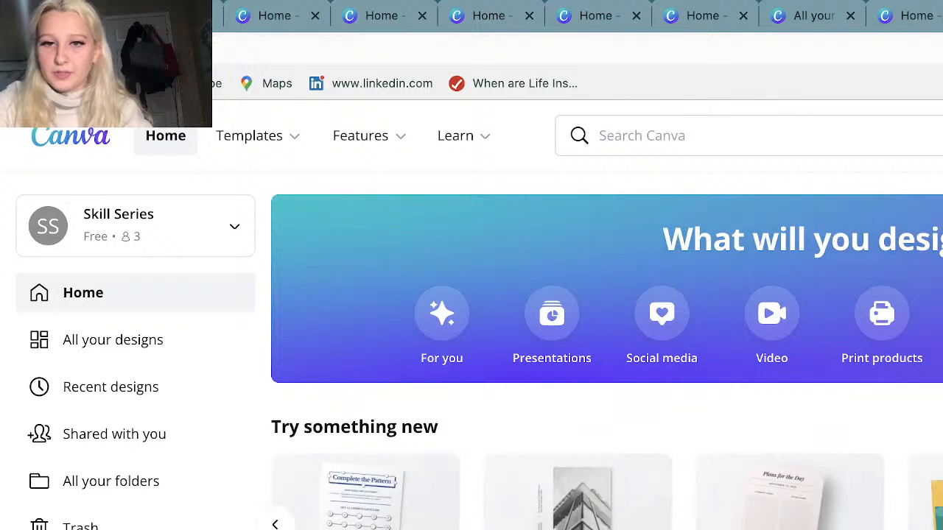
{"action": "scroll", "coordinate": [607, 494], "scroll_direction": "right", "scroll_amount": 10}
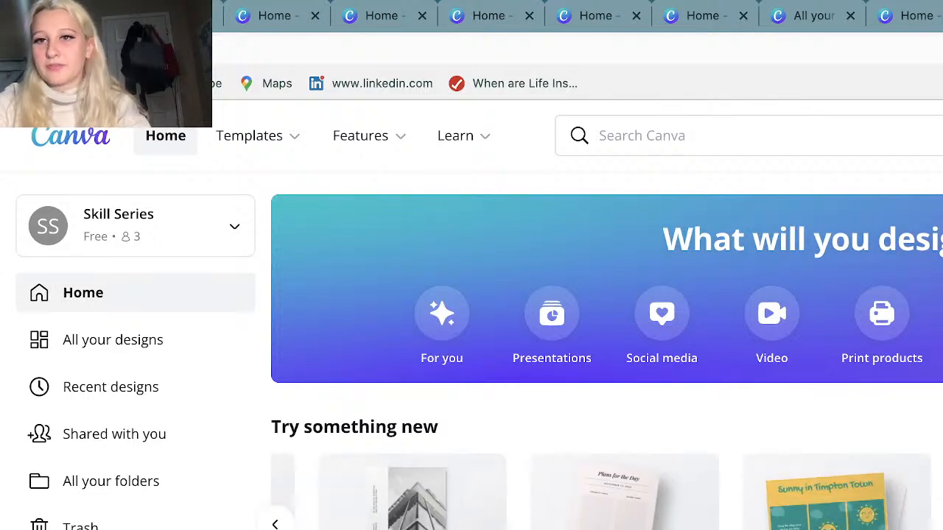
{"action": "scroll", "coordinate": [635, 498], "scroll_direction": "right", "scroll_amount": 10}
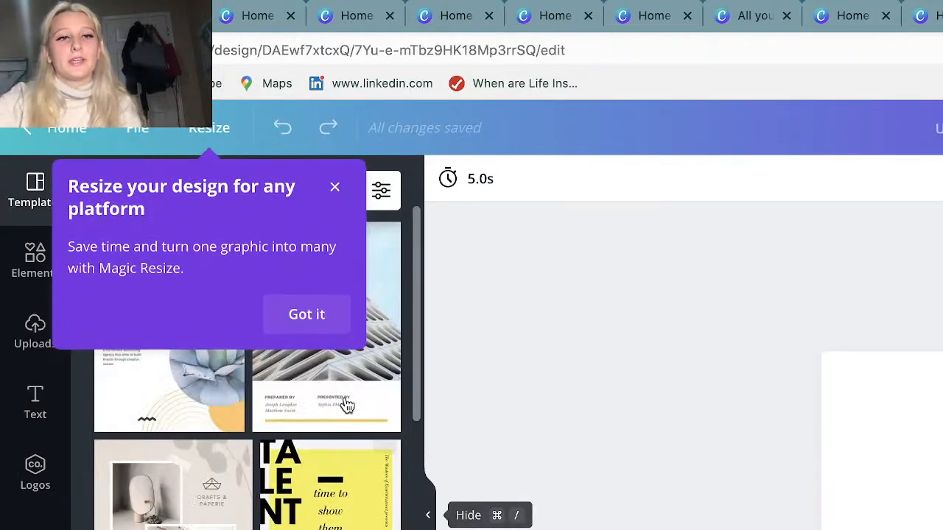
Dismiss the Magic Resize introduction, view the resize options and close them.
{"action": "left_click", "coordinate": [300, 323]}
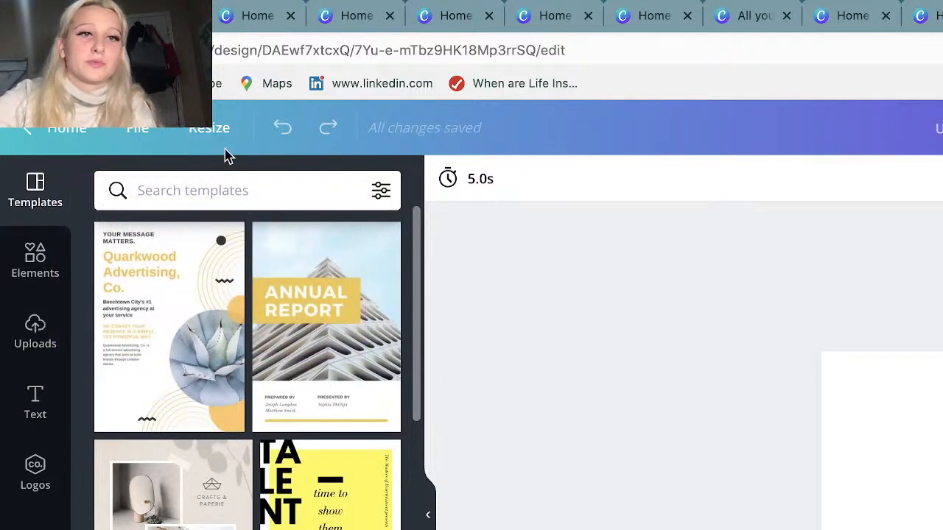
{"action": "left_click", "coordinate": [210, 131]}
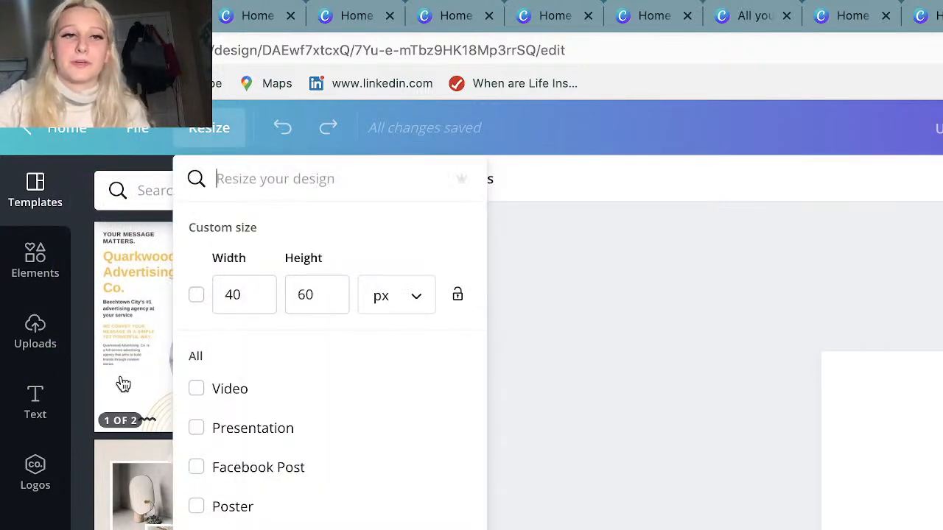
{"action": "scroll", "coordinate": [318, 461], "scroll_direction": "down", "scroll_amount": 10}
{"action": "key", "text": "Escape"}
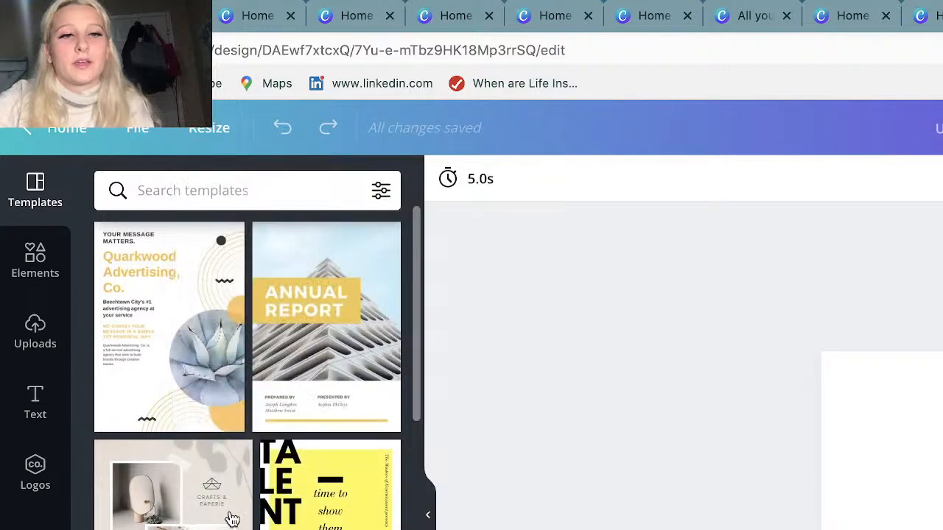
Apply the yellow "COMING SOON" hanging-sign template to the blank page and collapse the template list.
{"action": "scroll", "coordinate": [184, 524], "scroll_direction": "down", "scroll_amount": 5}
{"action": "scroll", "coordinate": [183, 524], "scroll_direction": "down", "scroll_amount": 5}
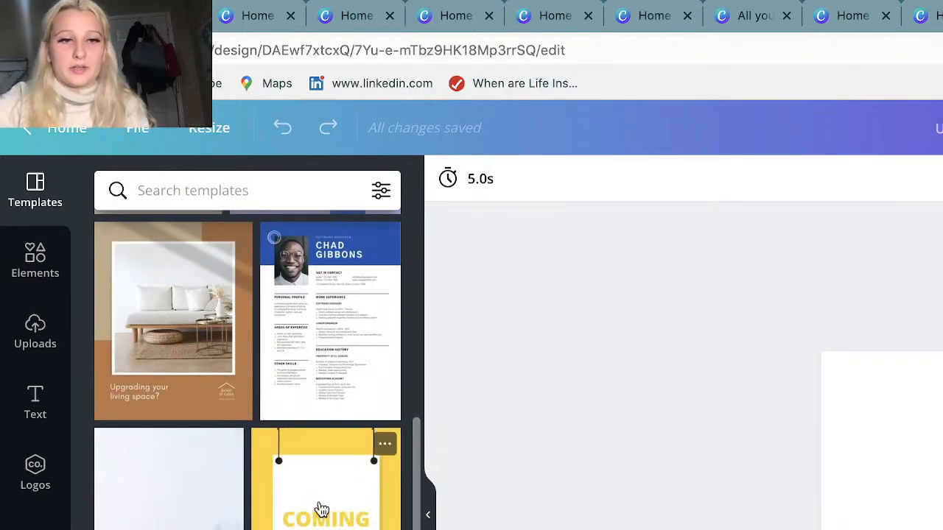
{"action": "left_click", "coordinate": [327, 508]}
{"action": "left_click", "coordinate": [428, 514]}
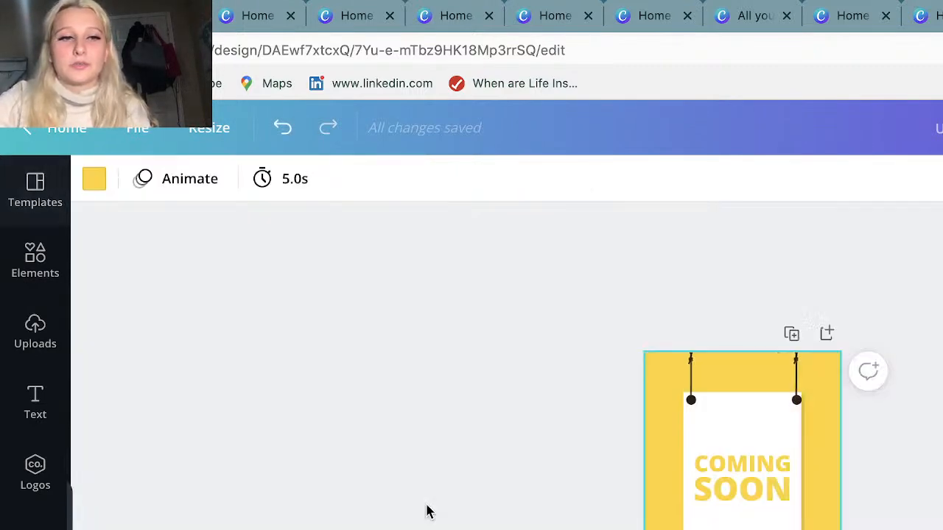
{"action": "scroll", "coordinate": [472, 324], "scroll_direction": "up", "scroll_amount": 2}
{"action": "scroll", "coordinate": [471, 324], "scroll_direction": "up", "scroll_amount": 1}
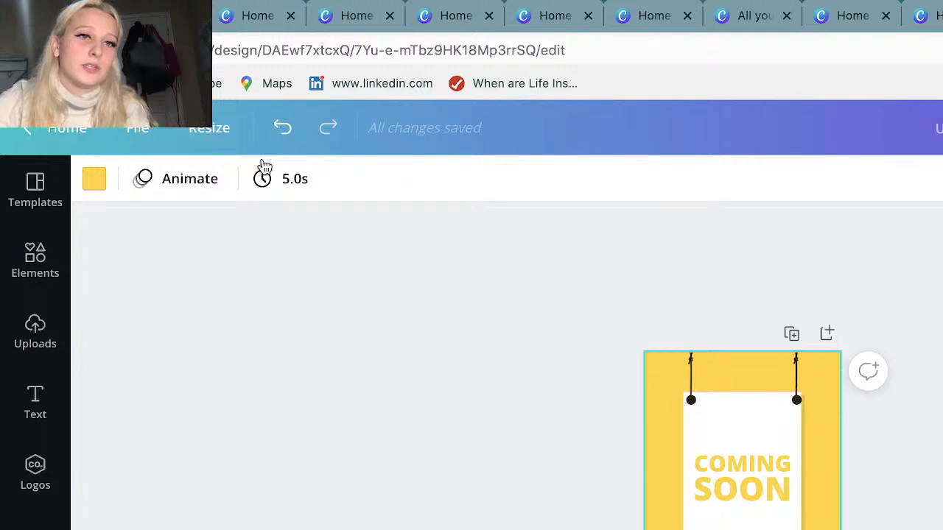
Add the Brilliant Catalyst, orange geometric C and Skill Series logos from the brand kit to the poster.
{"action": "left_click", "coordinate": [37, 475]}
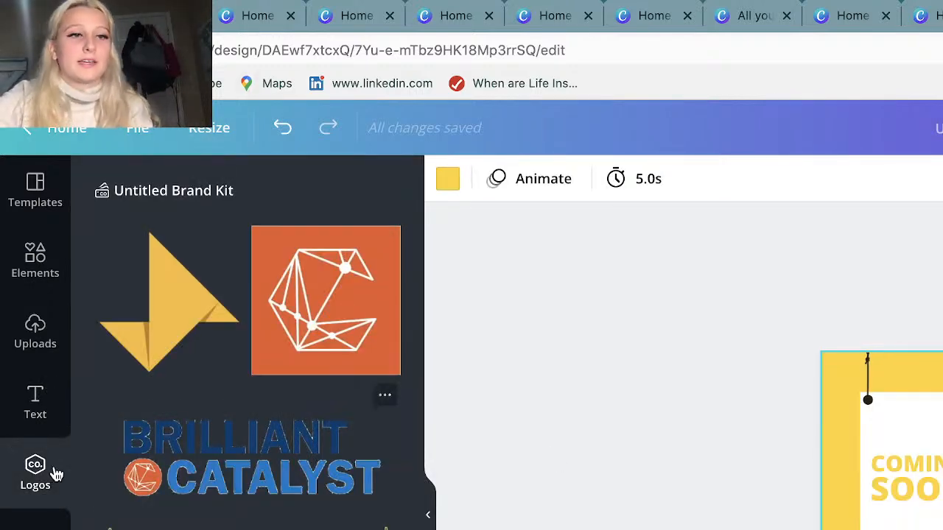
{"action": "left_click", "coordinate": [237, 491]}
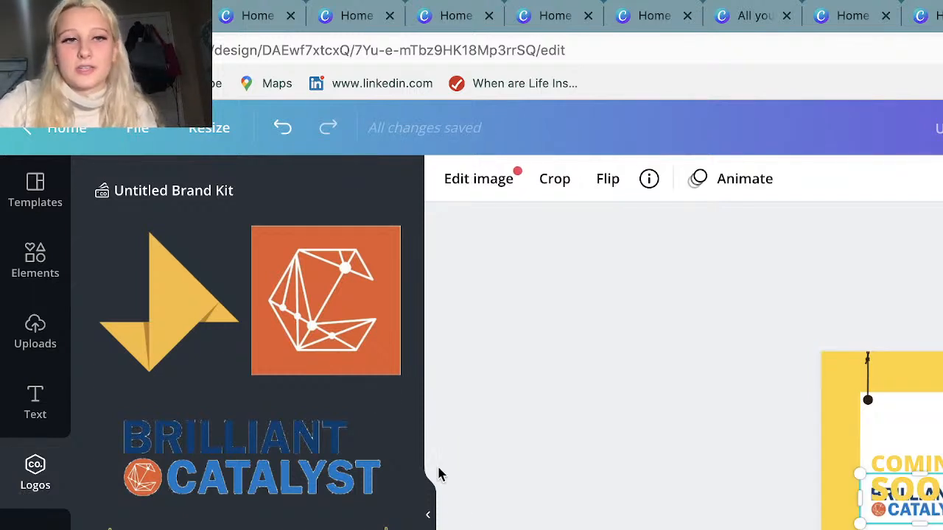
{"action": "left_click", "coordinate": [369, 263]}
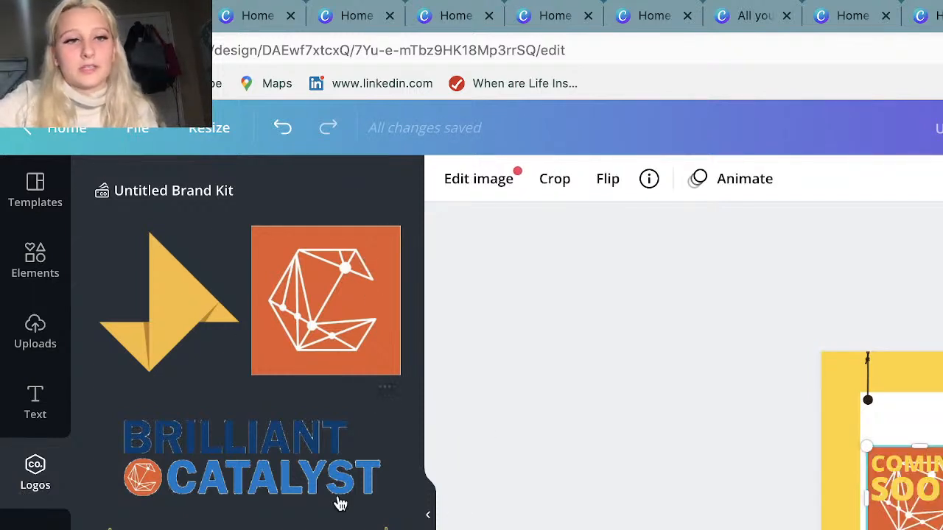
{"action": "left_click", "coordinate": [428, 515]}
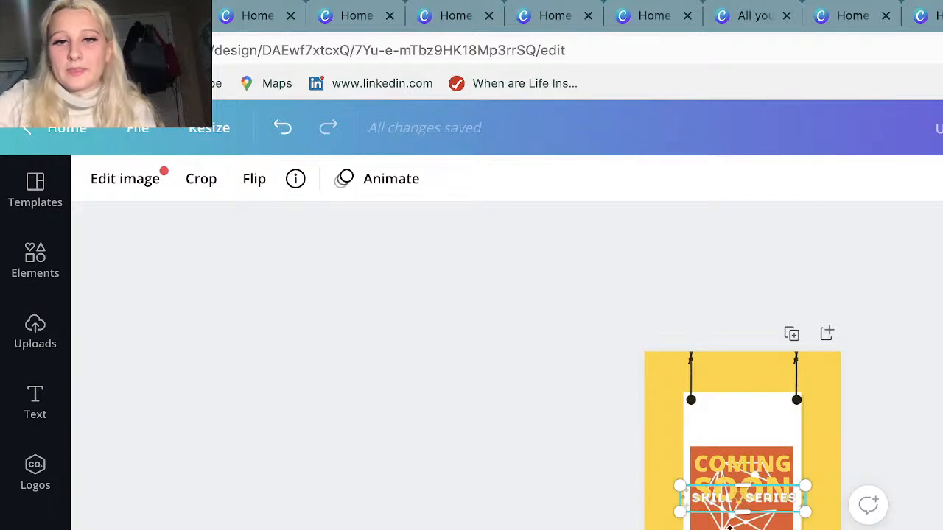
Clear the orange logo away from the "COMING SOON" text and place the Skill Series logo above it.
{"action": "left_click_drag", "start_coordinate": [743, 512], "coordinate": [696, 529]}
{"action": "left_click", "coordinate": [822, 515]}
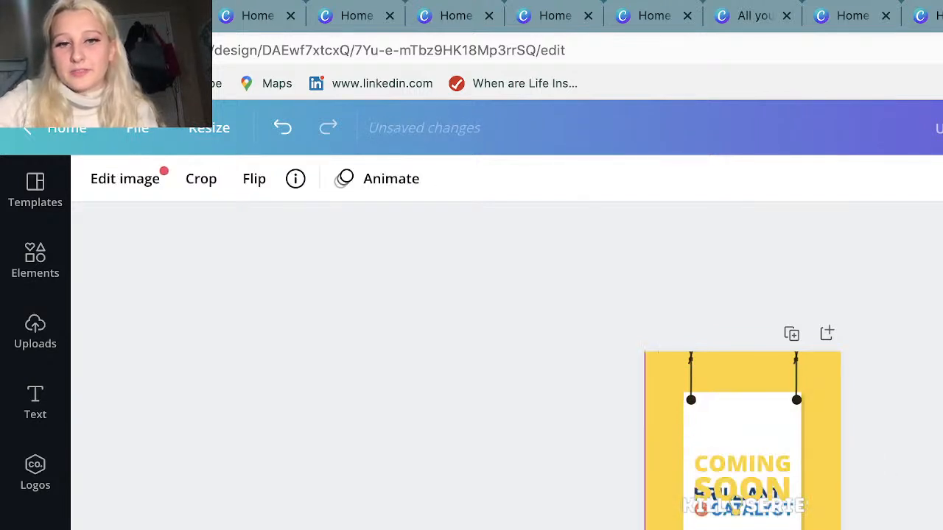
{"action": "left_click_drag", "start_coordinate": [745, 487], "coordinate": [779, 391]}
{"action": "left_click_drag", "start_coordinate": [736, 507], "coordinate": [769, 421]}
Open the Styles collection and apply the trending Abys and Josefin Sans Bold style to the poster.
{"action": "left_click", "coordinate": [35, 476]}
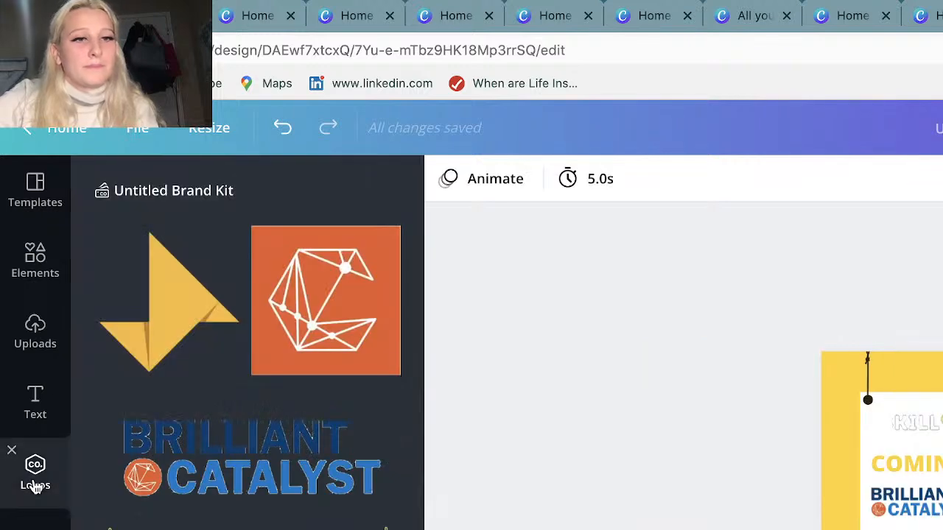
{"action": "left_click", "coordinate": [35, 525]}
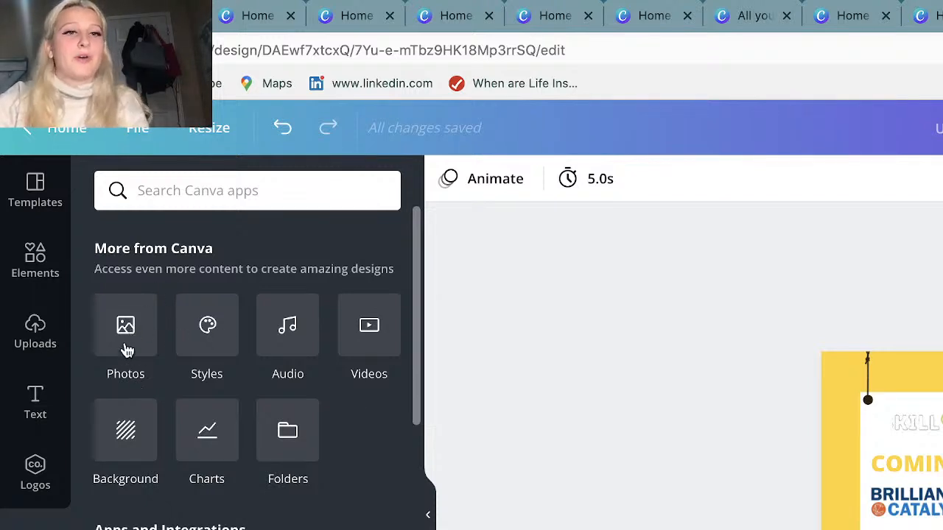
{"action": "left_click", "coordinate": [215, 333]}
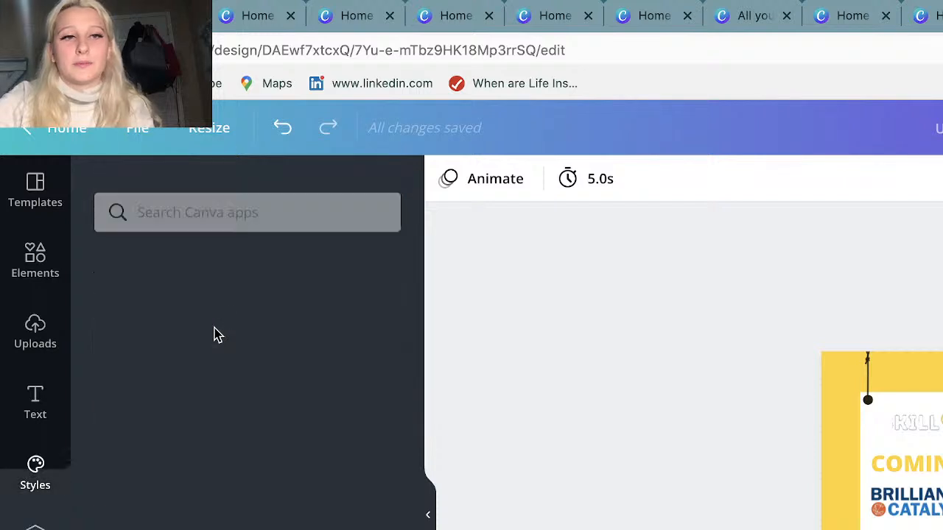
{"action": "left_click", "coordinate": [185, 443]}
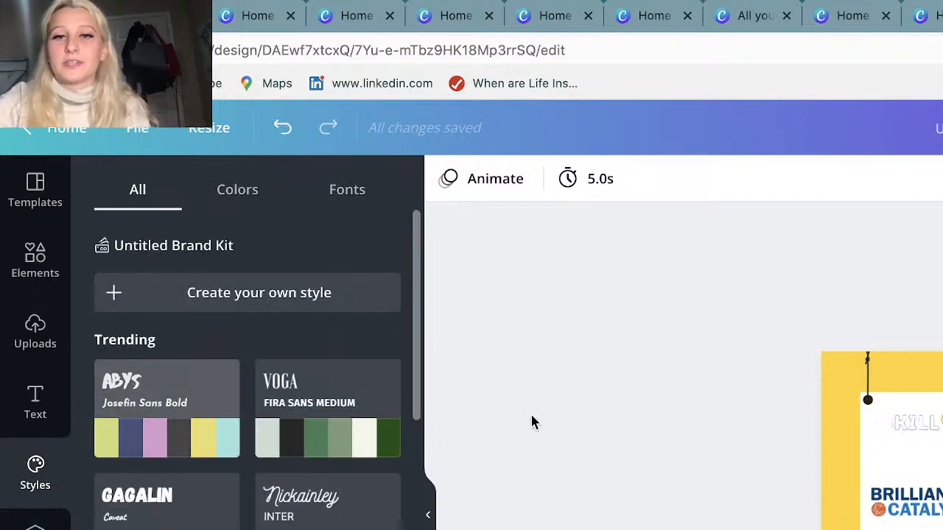
{"action": "left_click", "coordinate": [167, 409]}
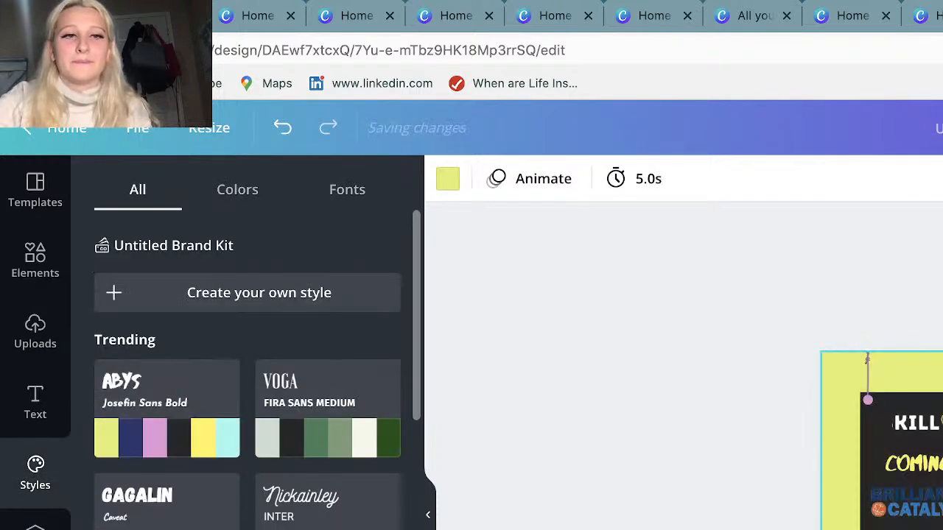
Apply the Homemade and Kollektif style to the poster and shuffle its colours.
{"action": "scroll", "coordinate": [167, 408], "scroll_direction": "down", "scroll_amount": 2}
{"action": "scroll", "coordinate": [248, 369], "scroll_direction": "down", "scroll_amount": 5}
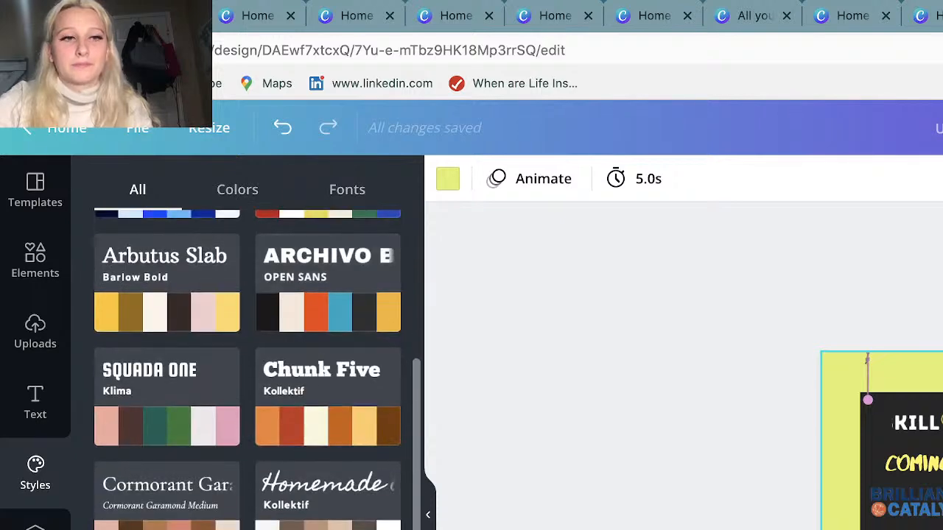
{"action": "scroll", "coordinate": [248, 369], "scroll_direction": "down", "scroll_amount": 3}
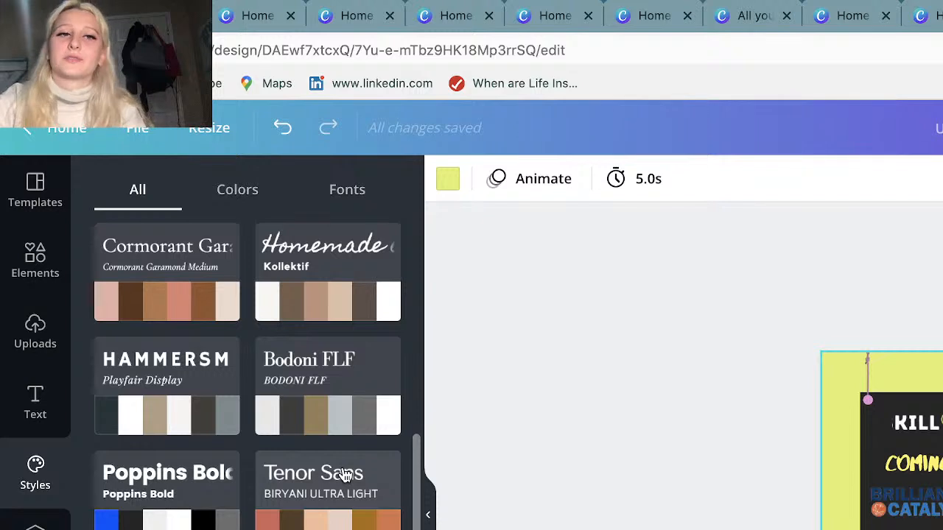
{"action": "left_click", "coordinate": [336, 272]}
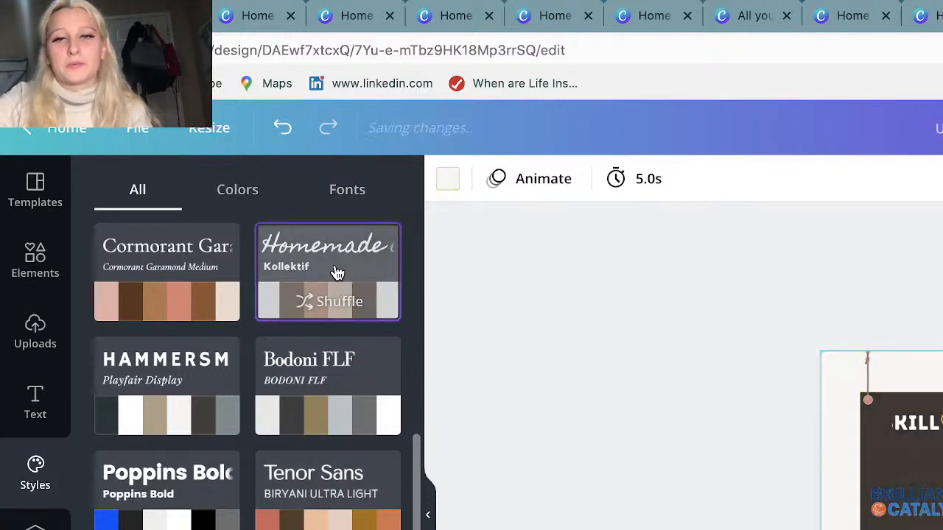
{"action": "left_click", "coordinate": [336, 273]}
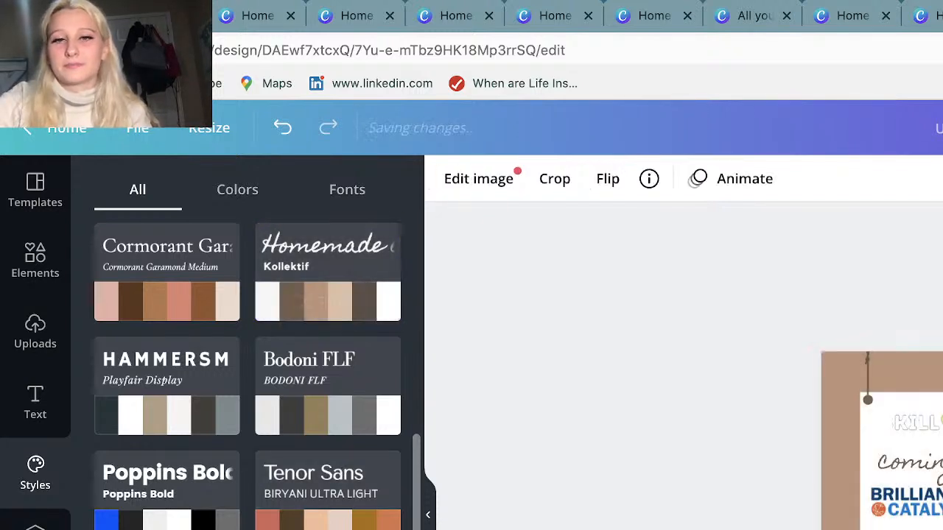
Delete the Skill Series logo above the "coming soon" text.
{"action": "key", "text": "Delete"}
{"action": "left_click", "coordinate": [927, 423]}
{"action": "key", "text": "Delete"}
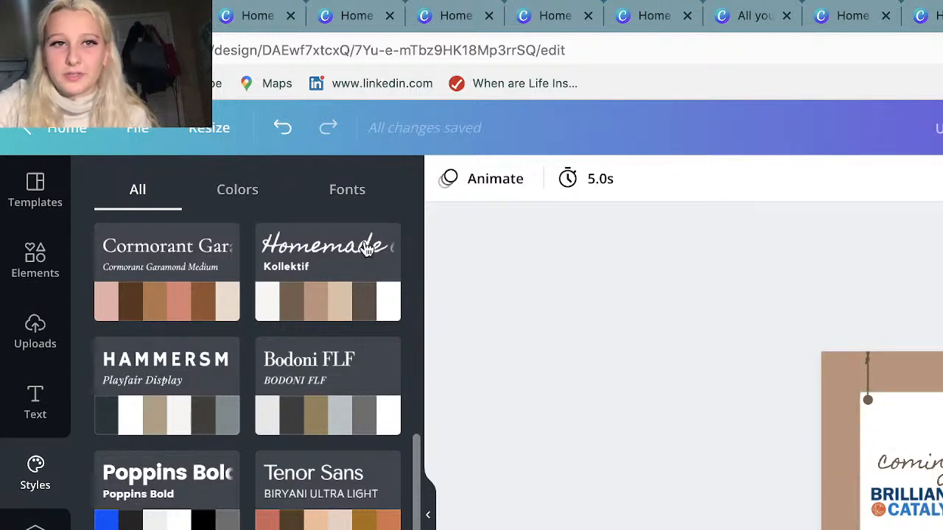
Shuffle the brown Homemade and Kollektif palette through several more colour arrangements on the poster.
{"action": "left_click", "coordinate": [317, 301]}
{"action": "left_click", "coordinate": [332, 298]}
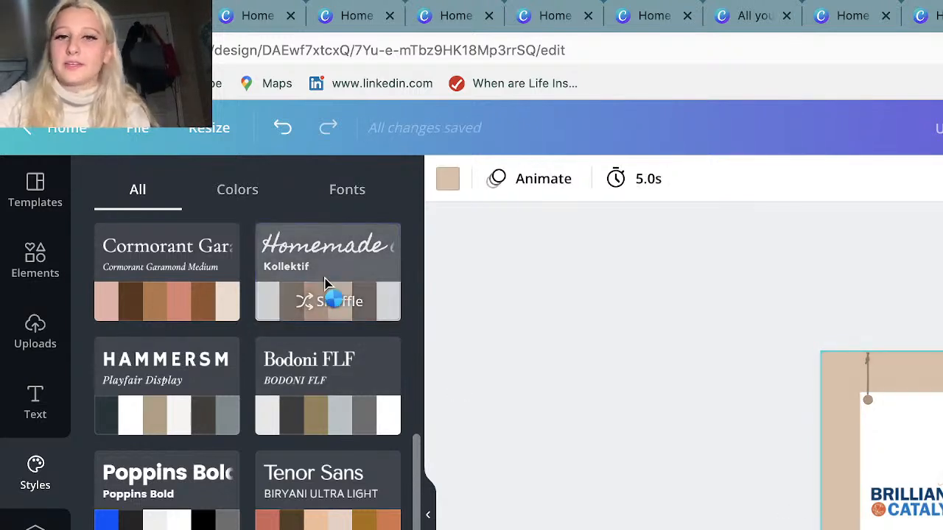
{"action": "left_click", "coordinate": [327, 292]}
{"action": "left_click", "coordinate": [330, 304]}
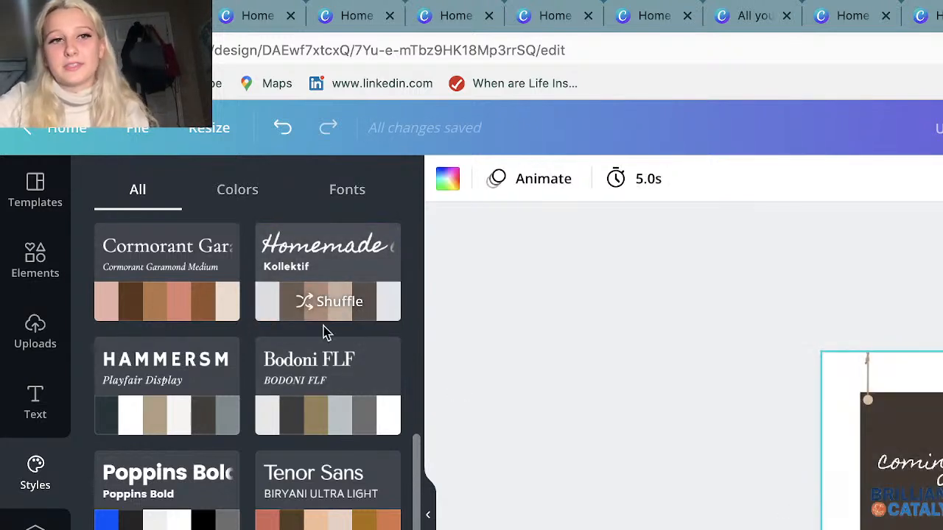
Apply the Bodoni FLF style to the poster and shuffle its colours until the background is dark grey.
{"action": "left_click", "coordinate": [328, 408]}
{"action": "left_click", "coordinate": [328, 407]}
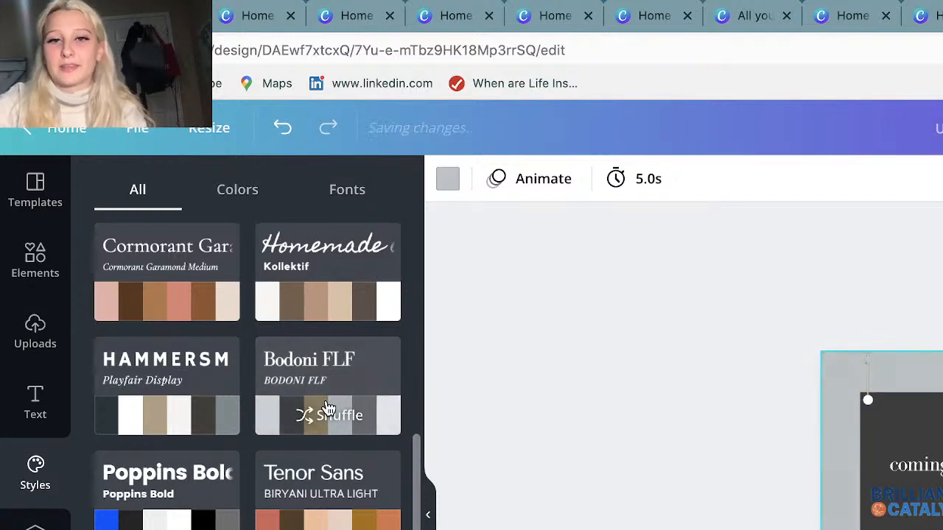
{"action": "left_click", "coordinate": [328, 408]}
{"action": "left_click", "coordinate": [328, 407]}
{"action": "left_click", "coordinate": [328, 407]}
{"action": "left_click", "coordinate": [329, 407]}
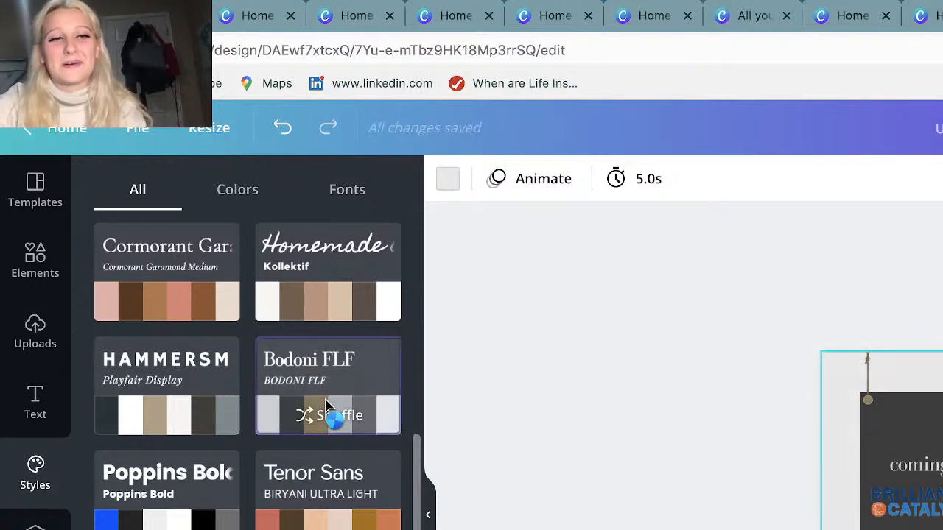
Browse the remaining font and colour combinations in the Styles collection.
{"action": "scroll", "coordinate": [326, 515], "scroll_direction": "down", "scroll_amount": 7}
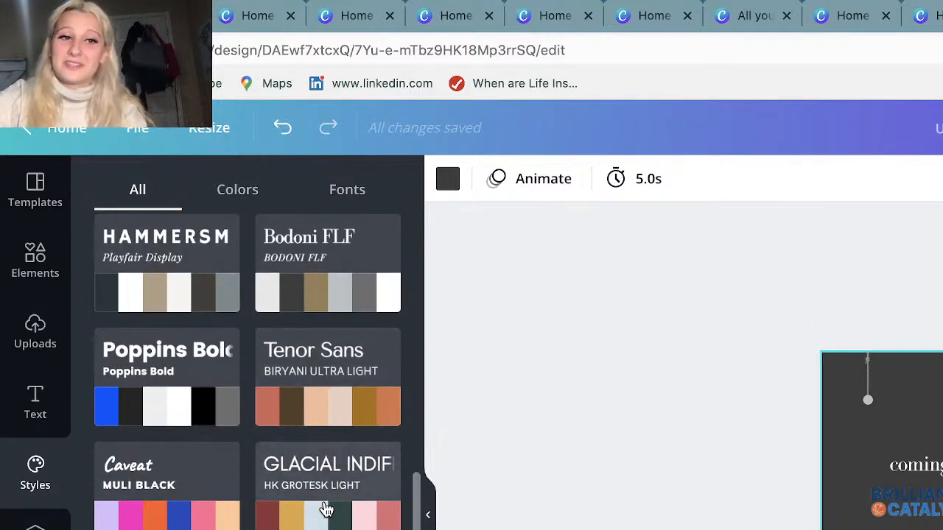
{"action": "scroll", "coordinate": [327, 510], "scroll_direction": "down", "scroll_amount": 1}
{"action": "scroll", "coordinate": [326, 510], "scroll_direction": "up", "scroll_amount": 2}
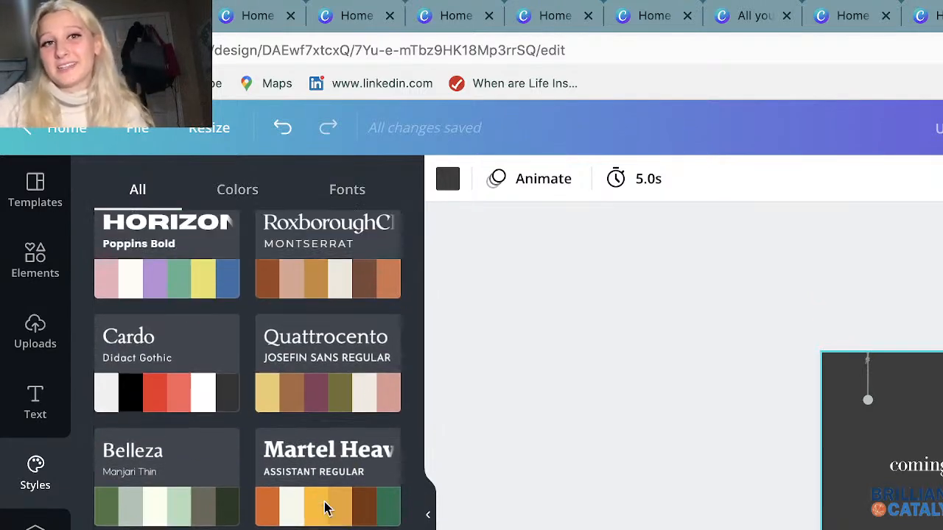
{"action": "scroll", "coordinate": [327, 510], "scroll_direction": "down", "scroll_amount": 4}
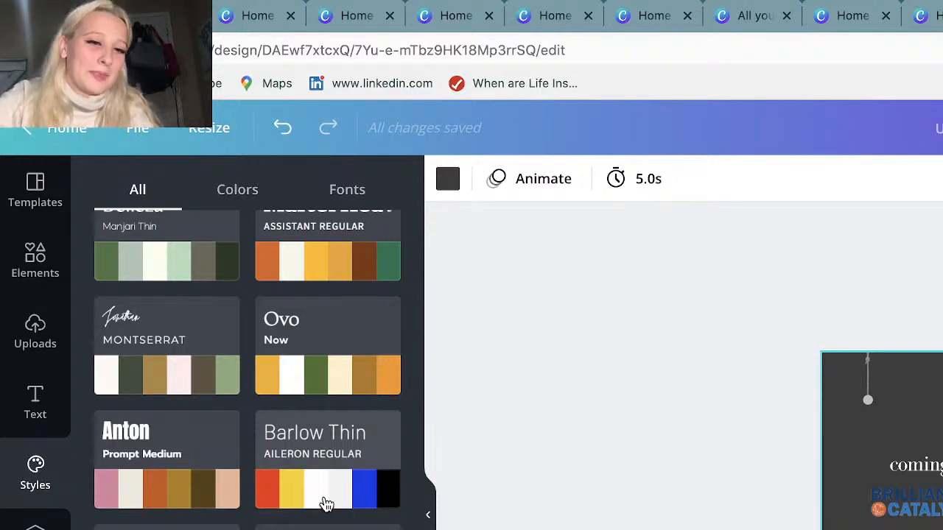
{"action": "scroll", "coordinate": [326, 506], "scroll_direction": "down", "scroll_amount": 3}
{"action": "scroll", "coordinate": [326, 501], "scroll_direction": "up", "scroll_amount": 3}
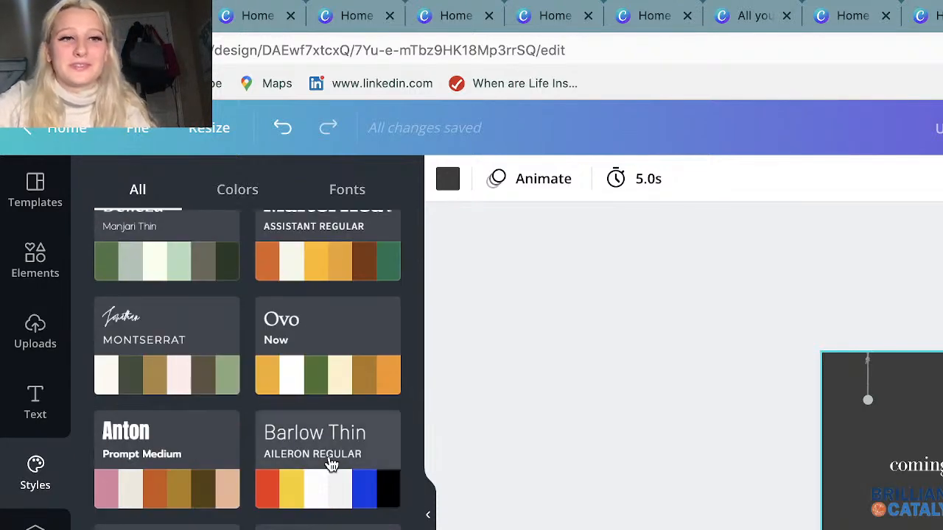
Apply the Forest Fog colour palette from the trending colour-only styles to the poster and reshuffle its colours.
{"action": "scroll", "coordinate": [327, 471], "scroll_direction": "up", "scroll_amount": 10}
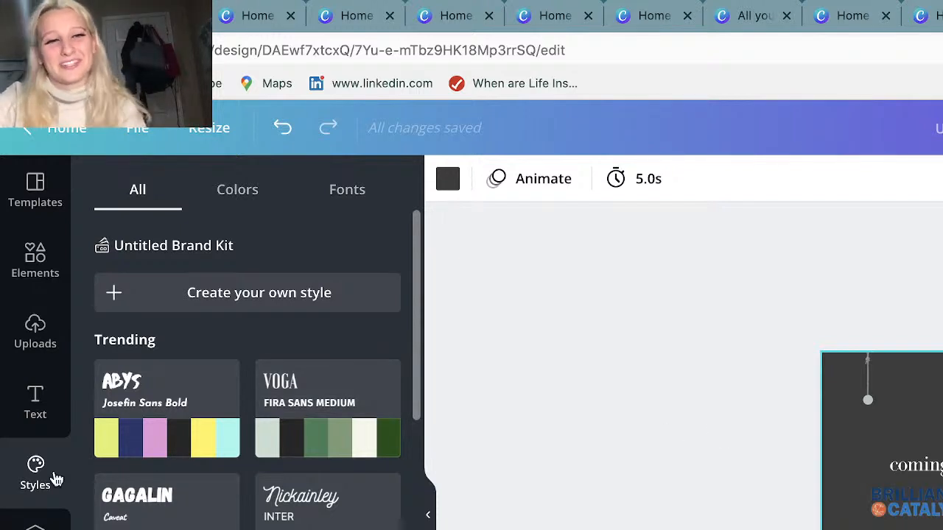
{"action": "left_click", "coordinate": [243, 190]}
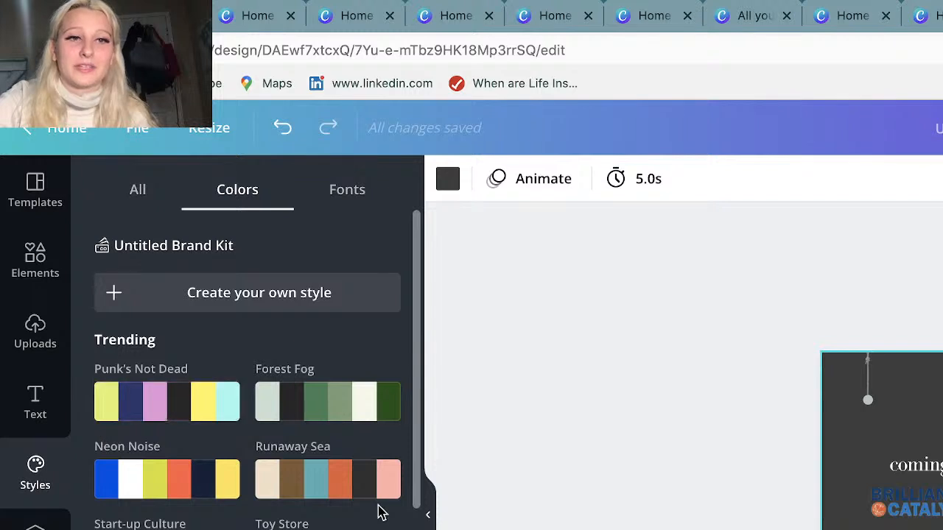
{"action": "left_click", "coordinate": [331, 413]}
{"action": "left_click", "coordinate": [331, 420]}
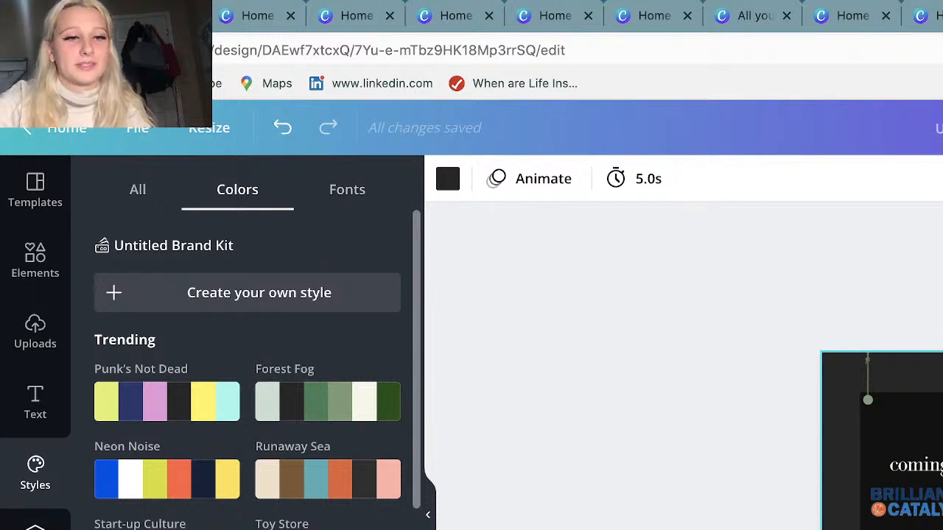
Examine the extra Canva content types, the apps and integrations, and the suggested third-party apps.
{"action": "left_click", "coordinate": [35, 527]}
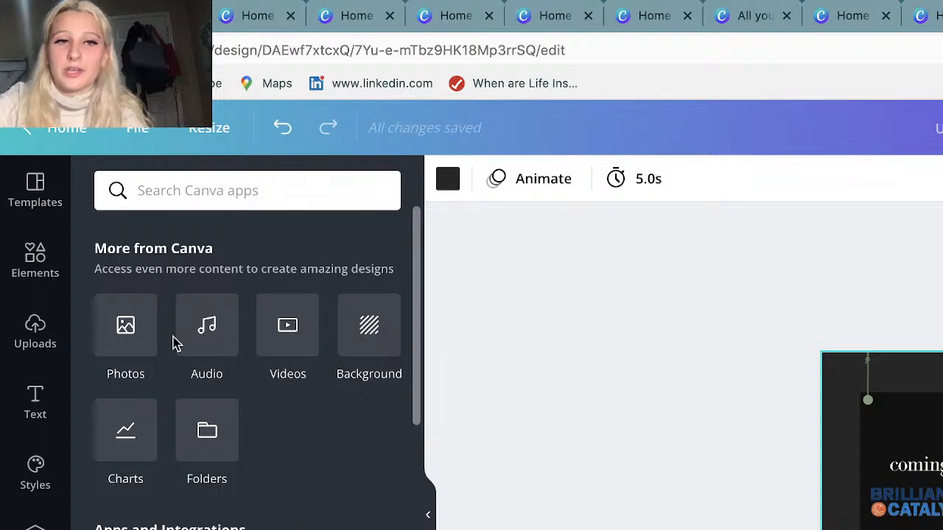
{"action": "scroll", "coordinate": [333, 507], "scroll_direction": "down", "scroll_amount": 3}
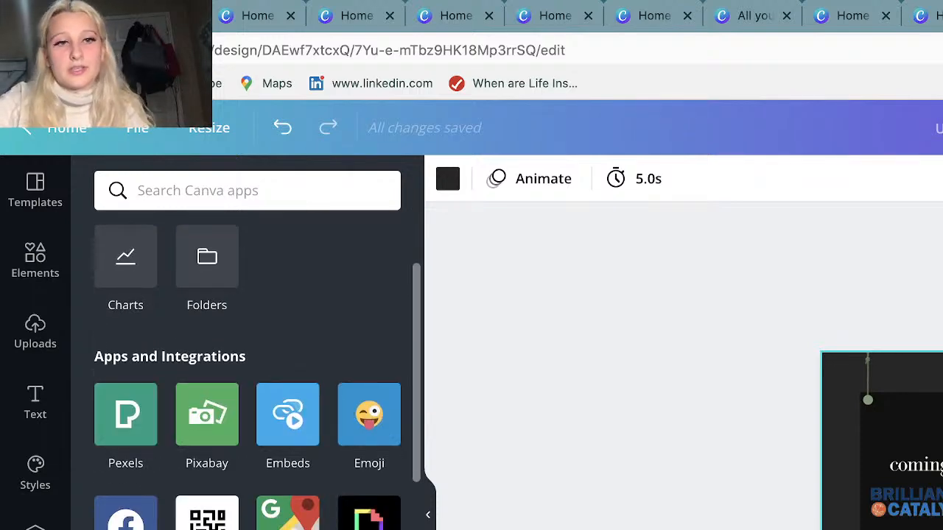
{"action": "scroll", "coordinate": [255, 369], "scroll_direction": "down", "scroll_amount": 10}
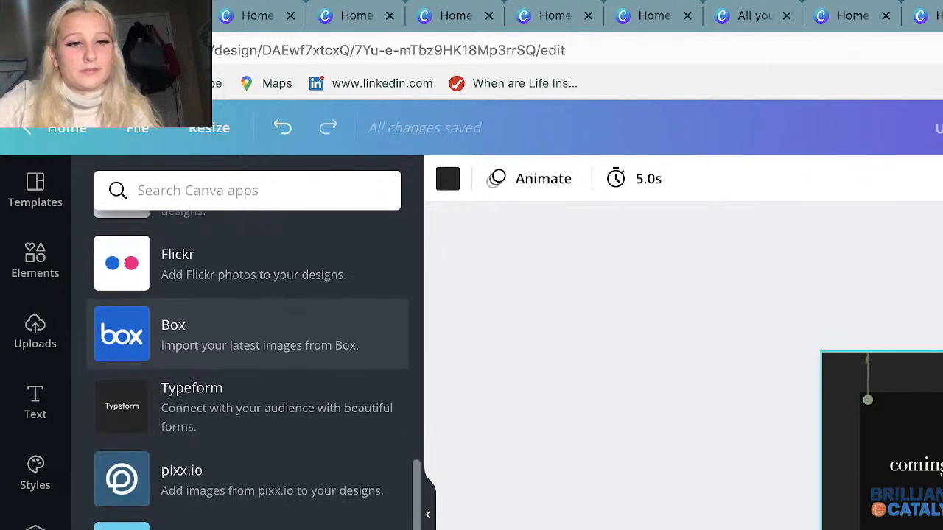
{"action": "scroll", "coordinate": [256, 369], "scroll_direction": "up", "scroll_amount": 4}
{"action": "scroll", "coordinate": [294, 328], "scroll_direction": "up", "scroll_amount": 1}
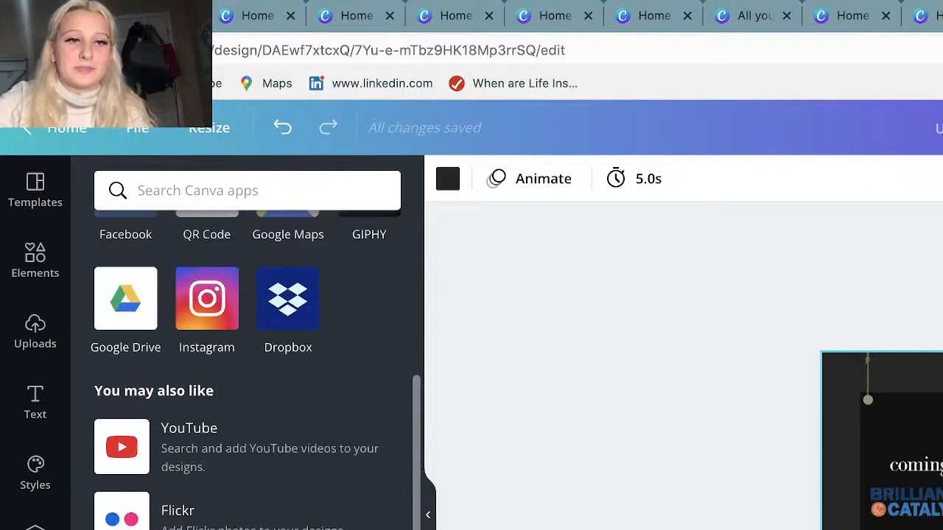
{"action": "scroll", "coordinate": [202, 476], "scroll_direction": "down", "scroll_amount": 4}
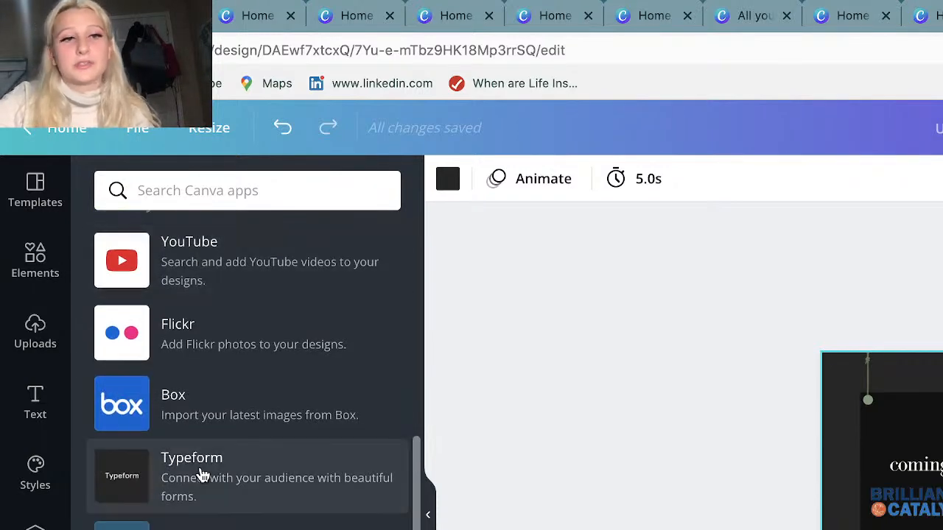
{"action": "scroll", "coordinate": [202, 475], "scroll_direction": "down", "scroll_amount": 5}
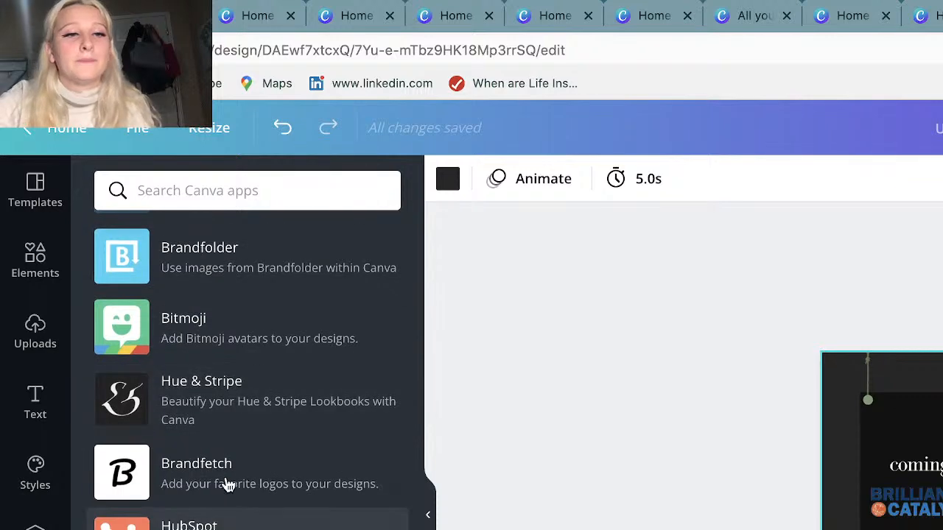
{"action": "scroll", "coordinate": [202, 391], "scroll_direction": "down", "scroll_amount": 4}
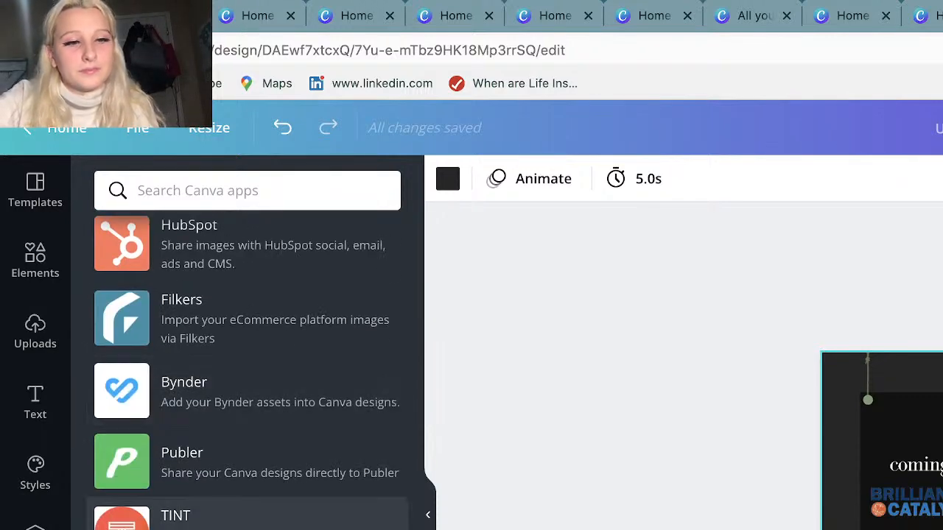
{"action": "scroll", "coordinate": [247, 368], "scroll_direction": "up", "scroll_amount": 1}
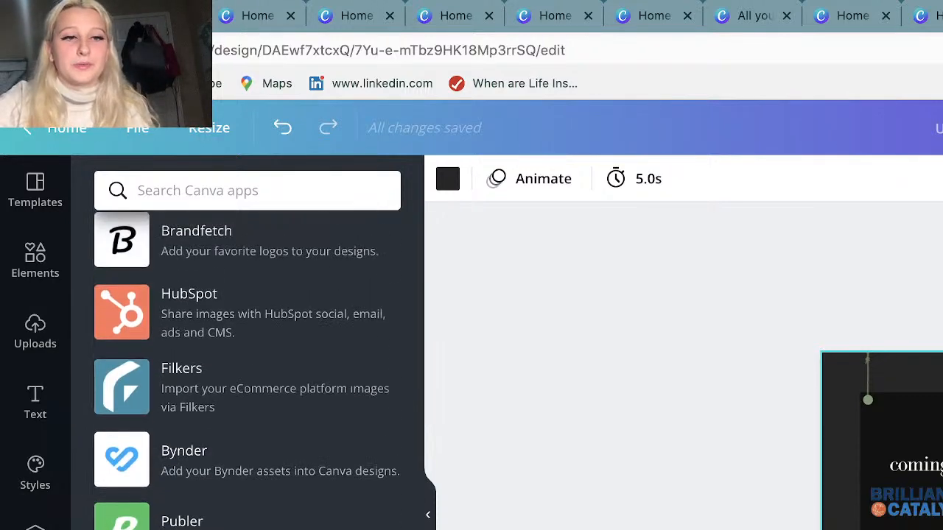
{"action": "scroll", "coordinate": [246, 368], "scroll_direction": "down", "scroll_amount": 1}
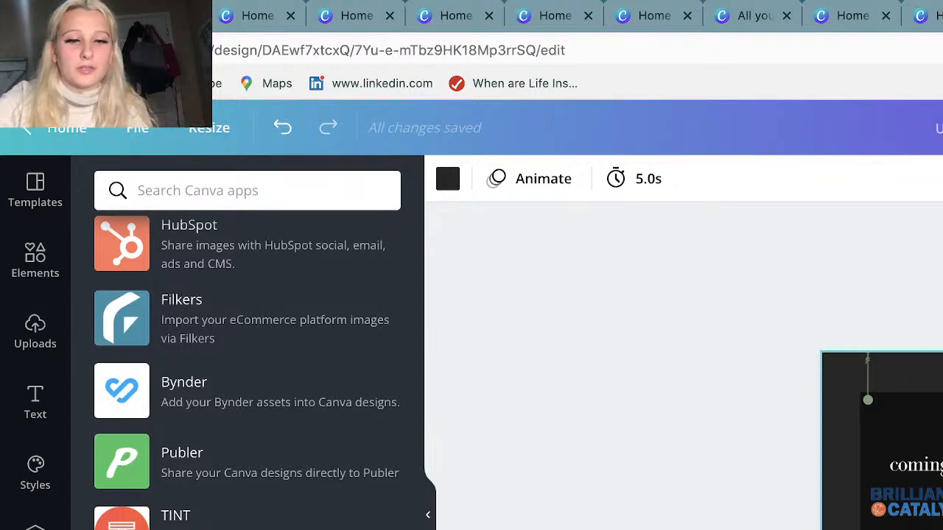
{"action": "scroll", "coordinate": [247, 369], "scroll_direction": "up", "scroll_amount": 15}
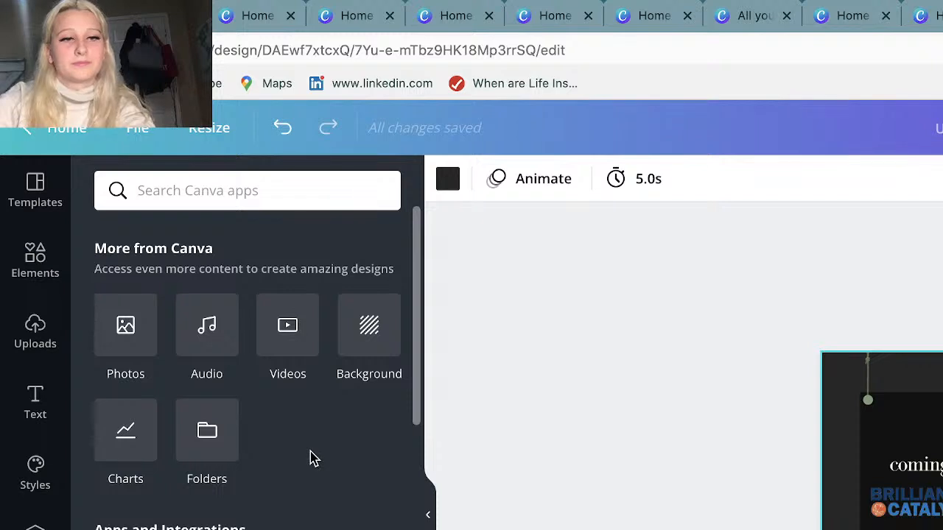
Browse the Elements library and search it for "puppy".
{"action": "left_click", "coordinate": [19, 267]}
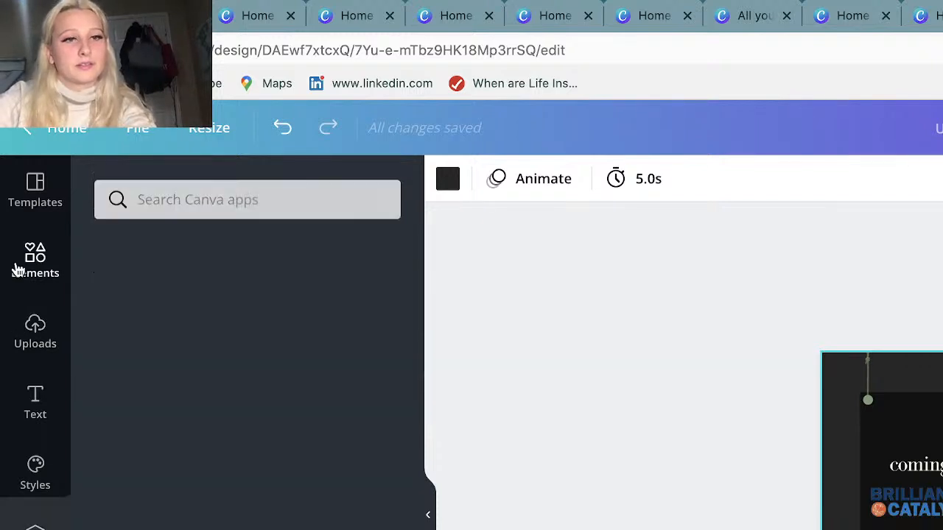
{"action": "scroll", "coordinate": [343, 479], "scroll_direction": "down", "scroll_amount": 2}
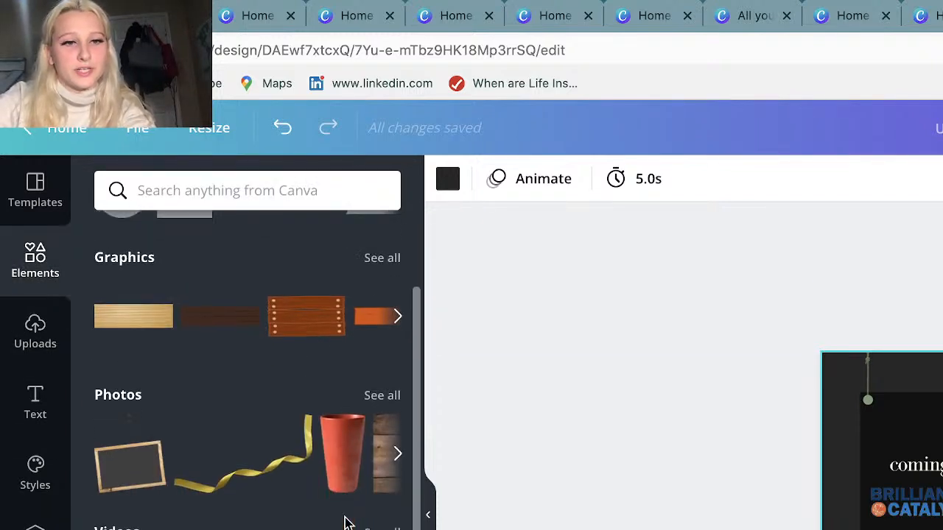
{"action": "scroll", "coordinate": [346, 457], "scroll_direction": "up", "scroll_amount": 2}
{"action": "left_click", "coordinate": [281, 177]}
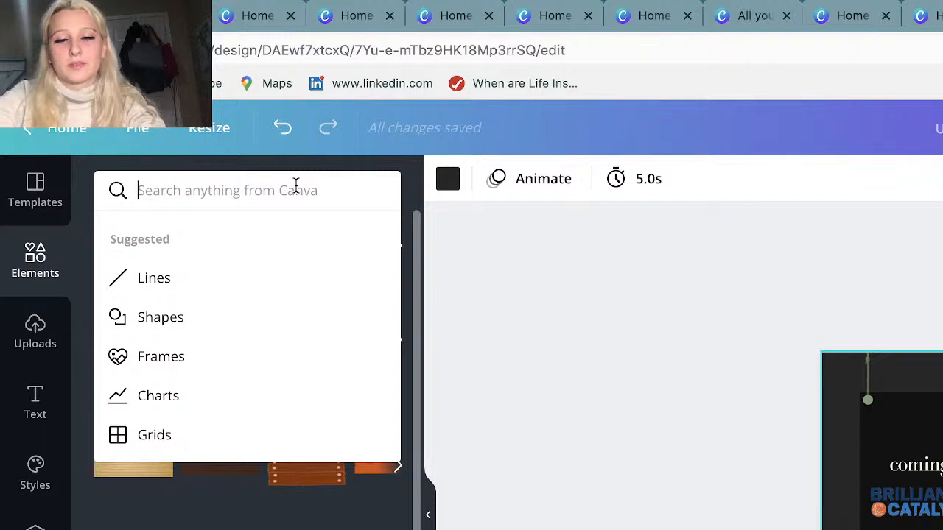
{"action": "type", "text": "puu"}
{"action": "key", "text": "BackSpace"}
{"action": "type", "text": "p"}
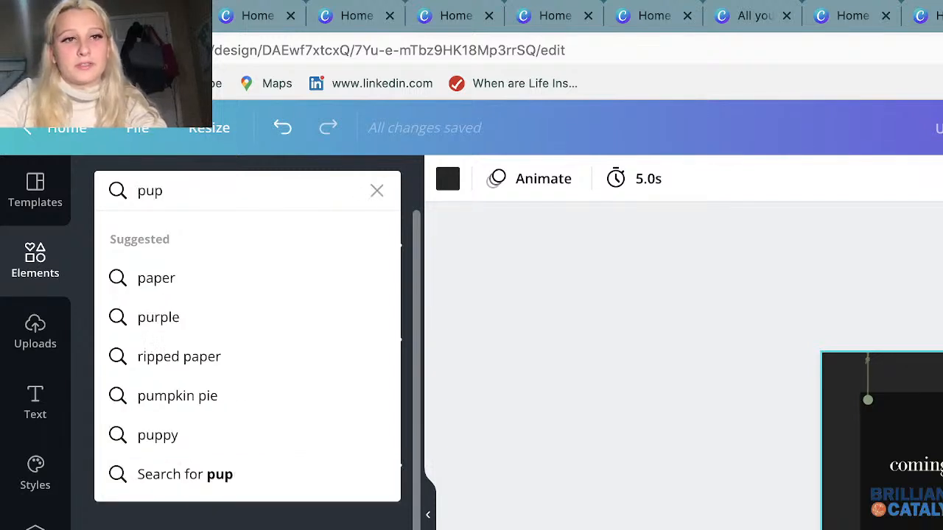
{"action": "type", "text": "py"}
{"action": "key", "text": "Return"}
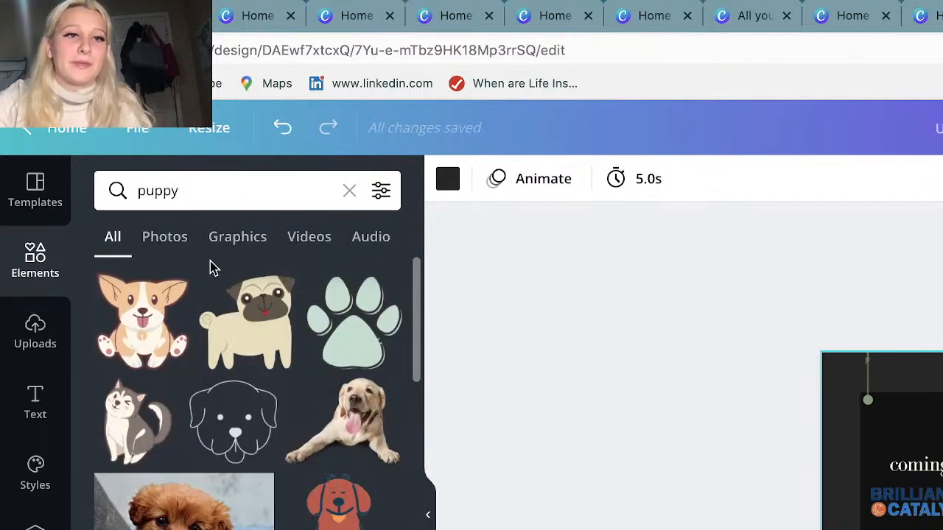
Narrow the puppy results to photos and look through them.
{"action": "left_click", "coordinate": [178, 245]}
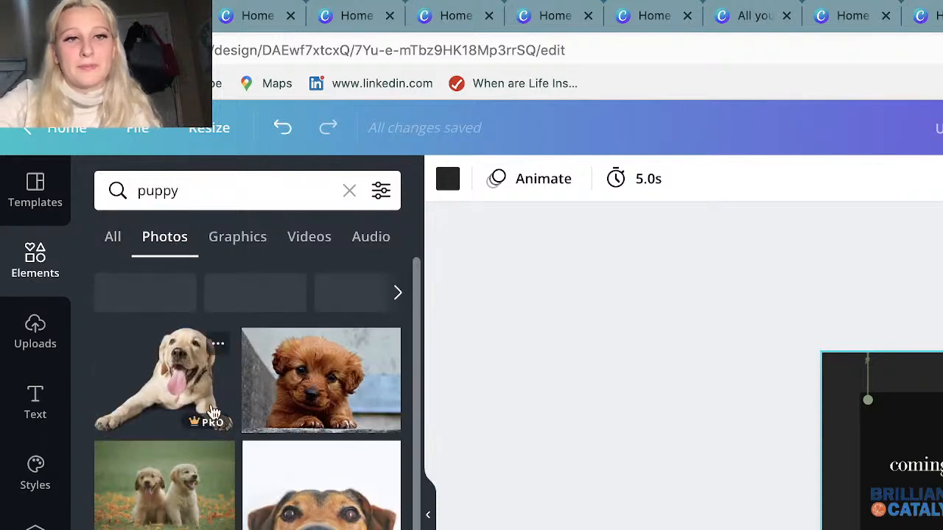
{"action": "scroll", "coordinate": [247, 394], "scroll_direction": "down", "scroll_amount": 10}
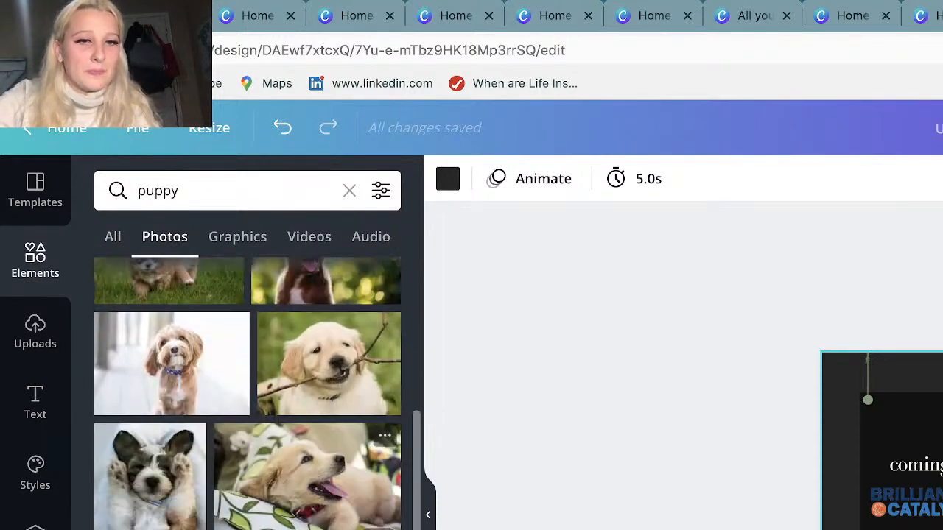
{"action": "scroll", "coordinate": [247, 394], "scroll_direction": "down", "scroll_amount": 5}
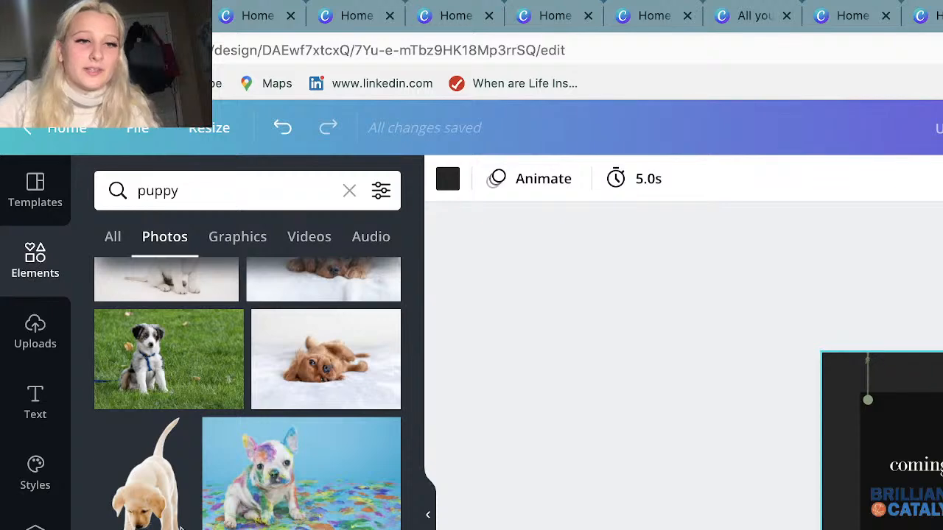
{"action": "scroll", "coordinate": [221, 346], "scroll_direction": "down", "scroll_amount": 4}
{"action": "scroll", "coordinate": [221, 347], "scroll_direction": "up", "scroll_amount": 15}
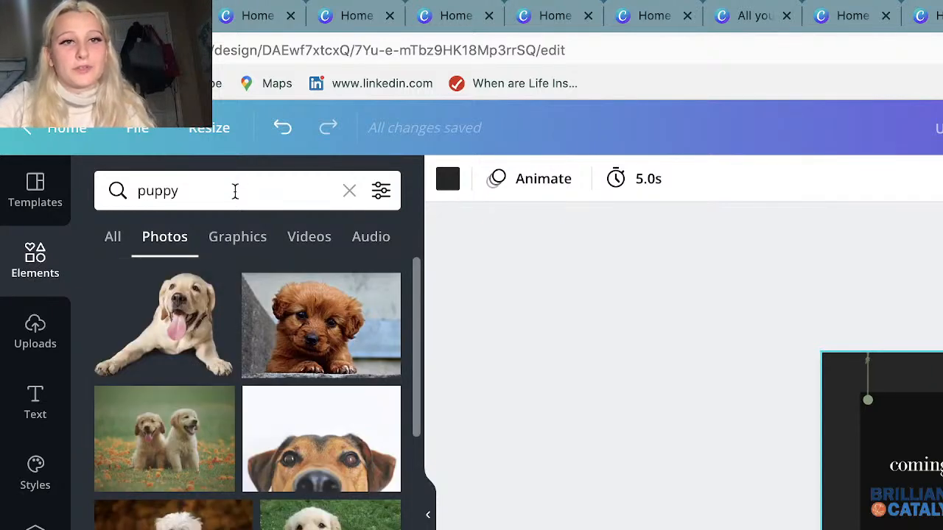
Narrow the puppy results to graphics and look through the illustrations.
{"action": "left_click", "coordinate": [233, 247]}
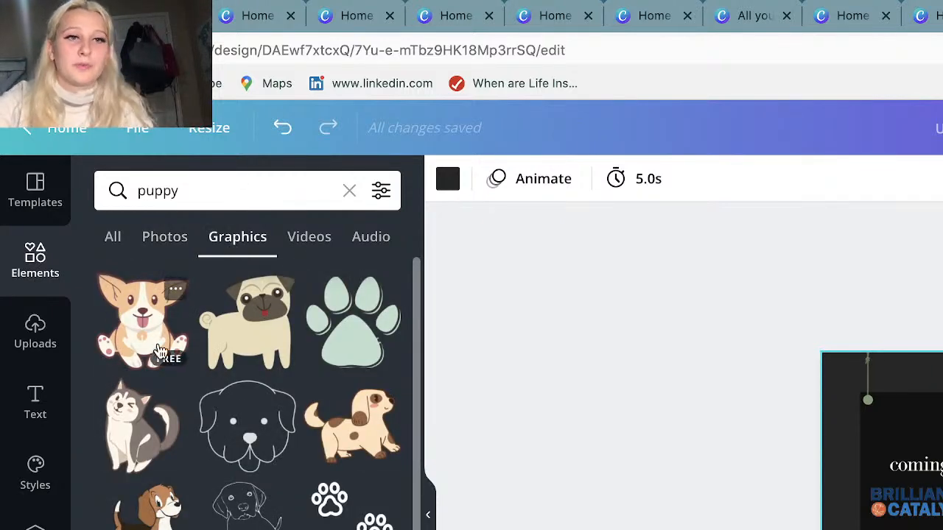
{"action": "scroll", "coordinate": [143, 434], "scroll_direction": "down", "scroll_amount": 3}
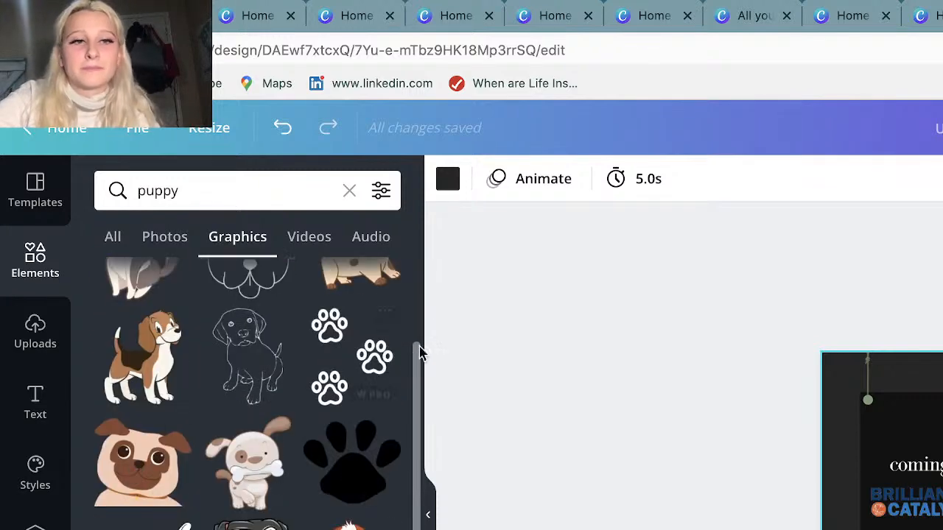
{"action": "scroll", "coordinate": [354, 369], "scroll_direction": "down", "scroll_amount": 3}
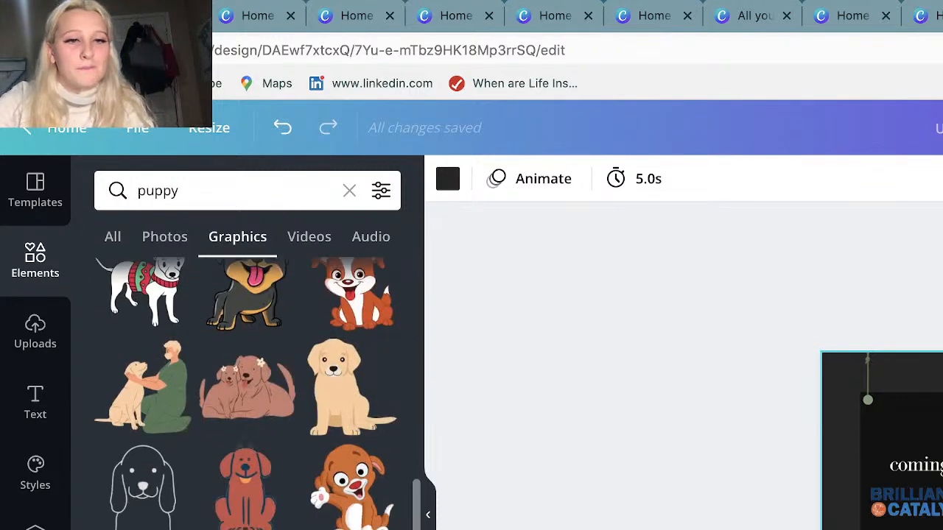
{"action": "scroll", "coordinate": [354, 368], "scroll_direction": "down", "scroll_amount": 3}
{"action": "scroll", "coordinate": [247, 390], "scroll_direction": "up", "scroll_amount": 6}
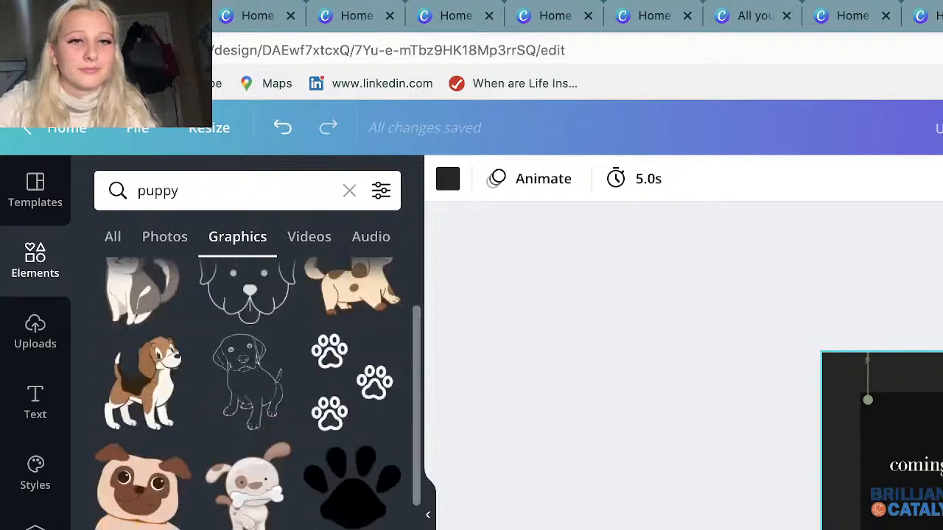
Look through the video results for puppy, and the audio tracks matching the same search.
{"action": "left_click", "coordinate": [302, 235]}
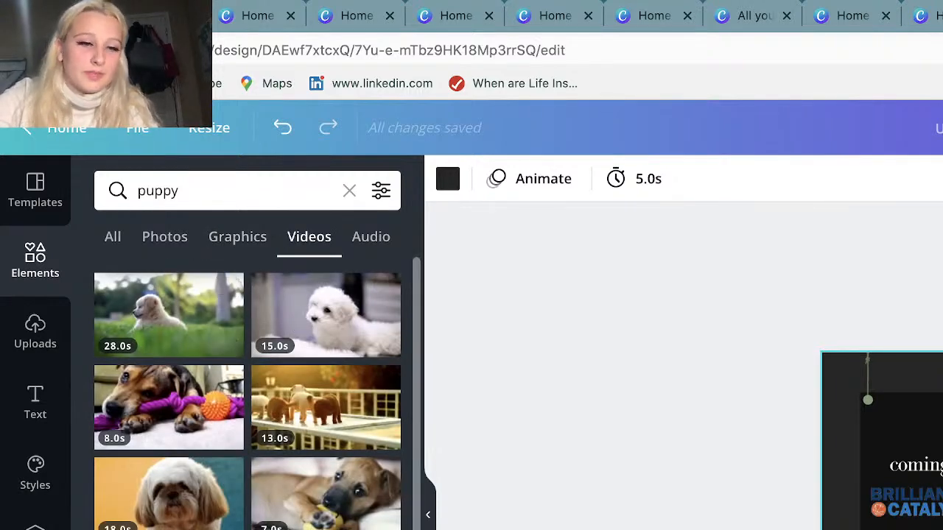
{"action": "scroll", "coordinate": [282, 329], "scroll_direction": "down", "scroll_amount": 5}
{"action": "scroll", "coordinate": [282, 331], "scroll_direction": "down", "scroll_amount": 15}
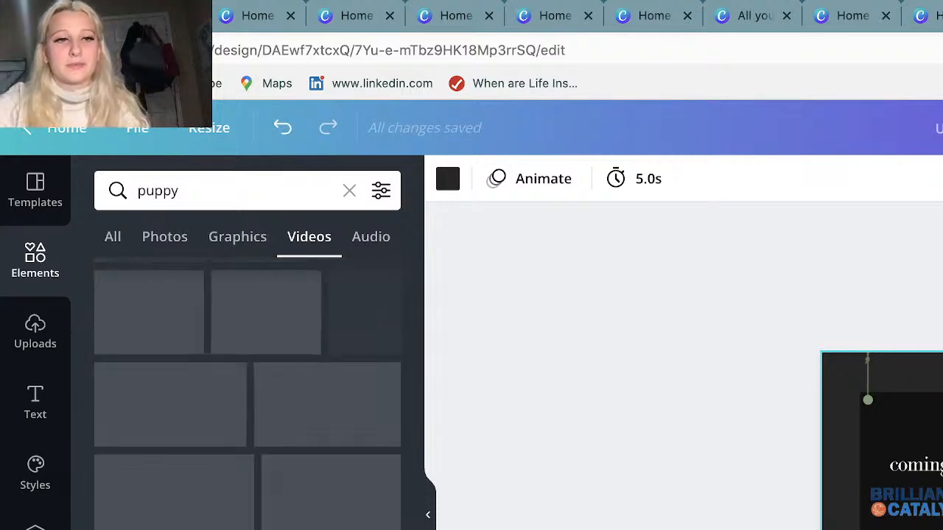
{"action": "scroll", "coordinate": [282, 331], "scroll_direction": "up", "scroll_amount": 12}
{"action": "left_click", "coordinate": [380, 244]}
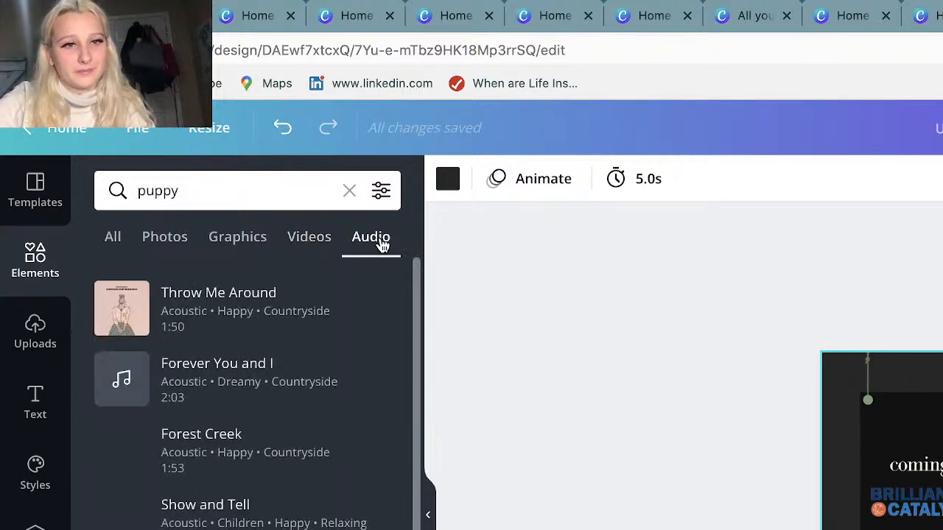
{"action": "scroll", "coordinate": [221, 412], "scroll_direction": "down", "scroll_amount": 1}
{"action": "scroll", "coordinate": [247, 397], "scroll_direction": "down", "scroll_amount": 5}
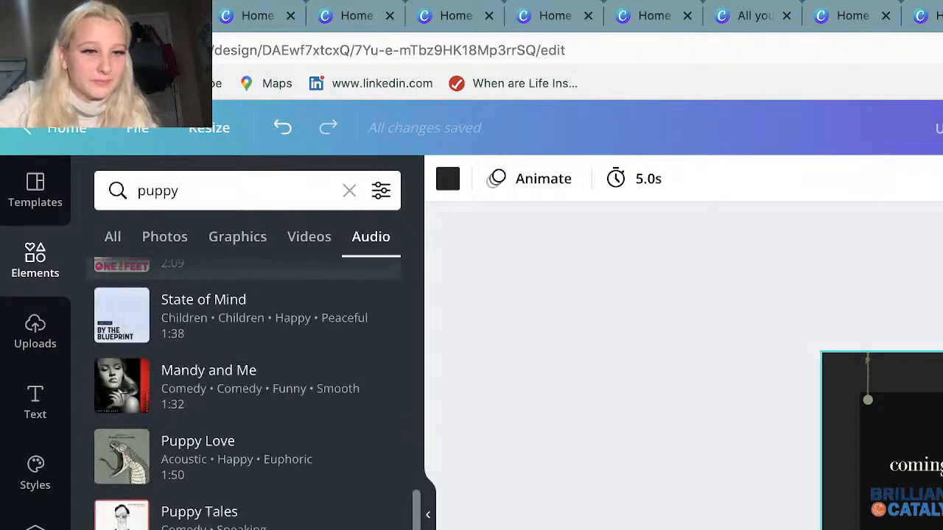
{"action": "scroll", "coordinate": [247, 397], "scroll_direction": "up", "scroll_amount": 6}
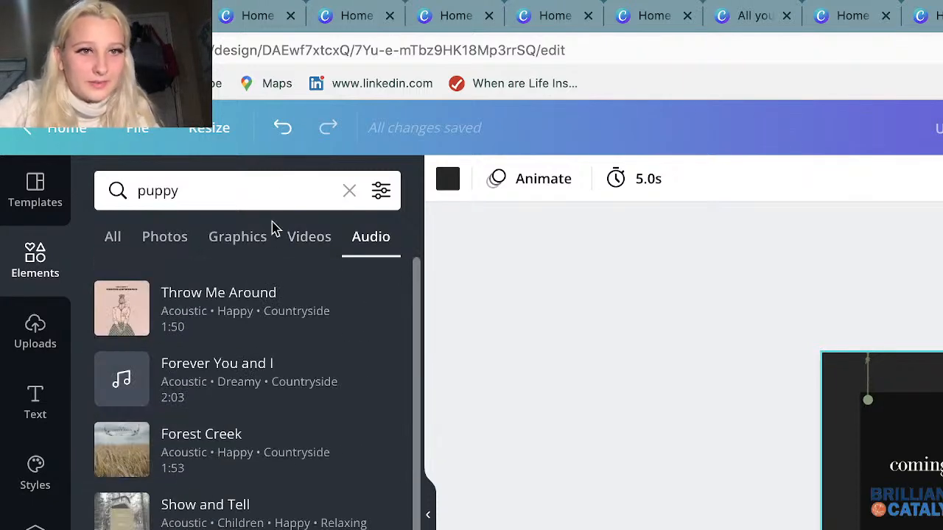
Add the 25.0s video of black-and-white puppies huddled together from the puppy video results to the poster, and deselect it.
{"action": "left_click", "coordinate": [296, 237]}
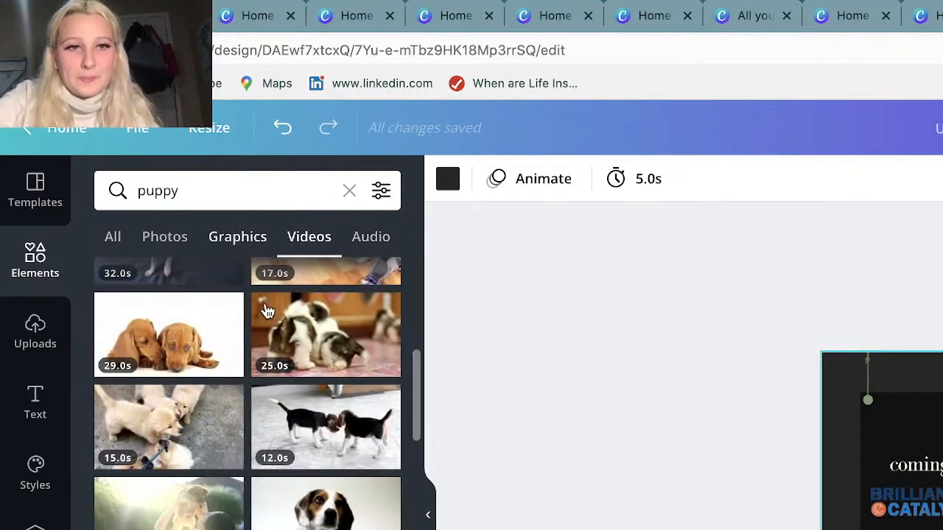
{"action": "left_click_drag", "start_coordinate": [287, 336], "coordinate": [942, 529]}
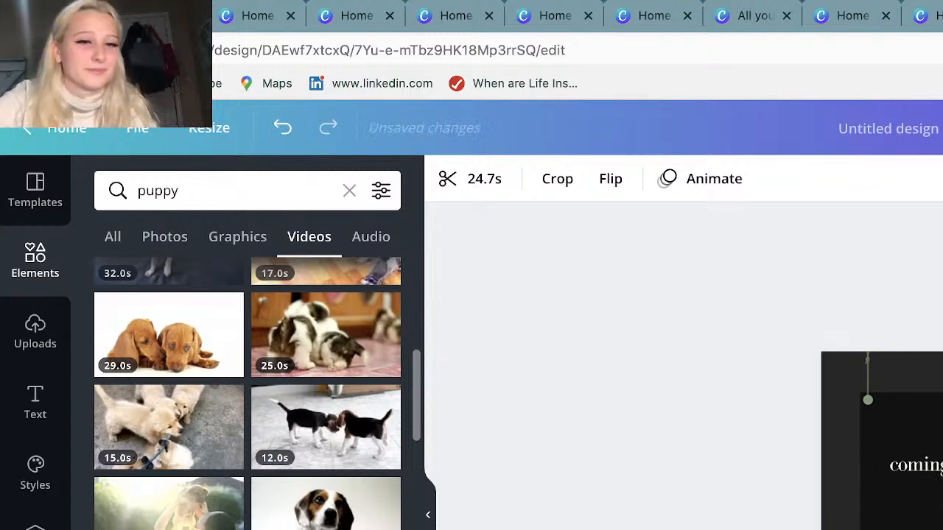
{"action": "key", "text": "Escape"}
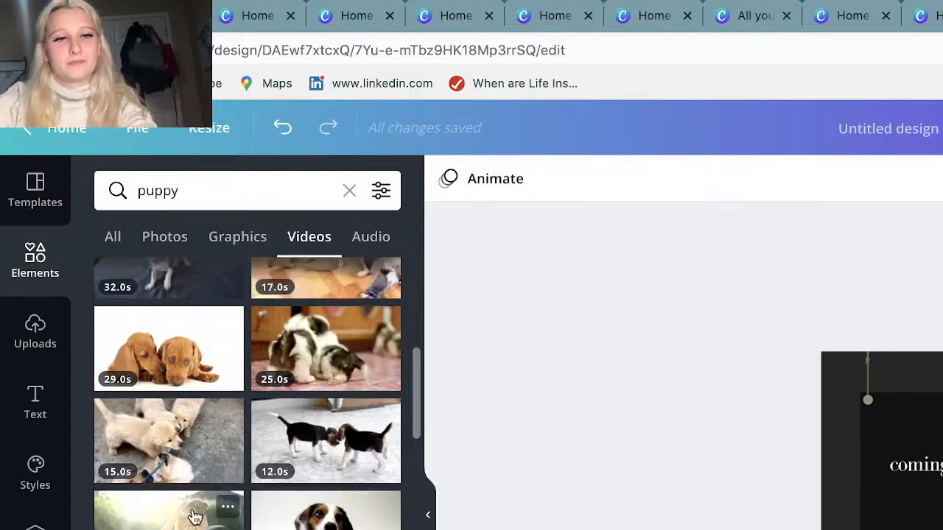
{"action": "scroll", "coordinate": [194, 512], "scroll_direction": "down", "scroll_amount": 5}
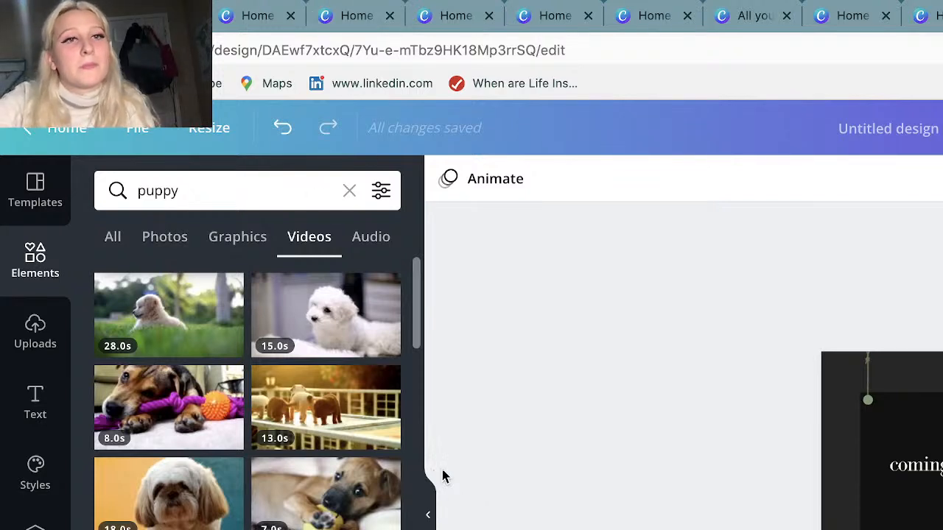
Return from the poster to the home page and switch to the KTI team.
{"action": "left_click", "coordinate": [65, 135]}
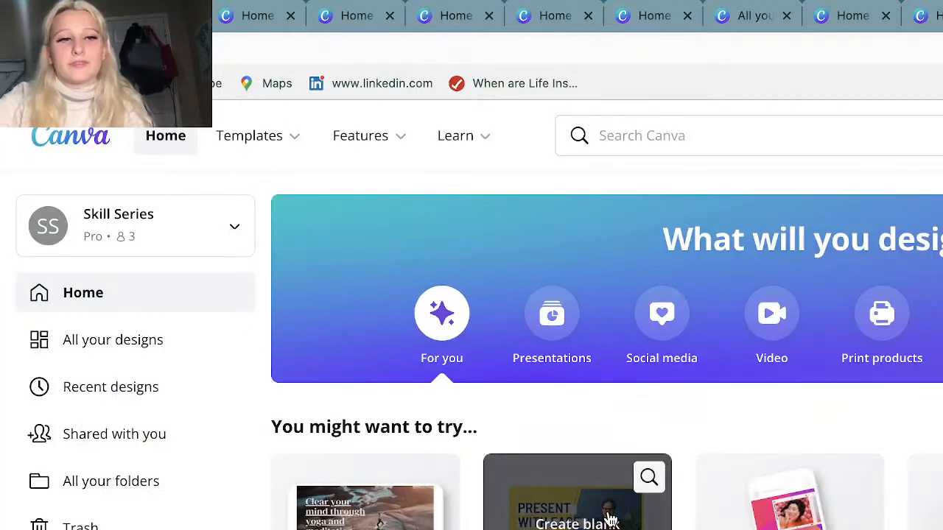
{"action": "scroll", "coordinate": [610, 520], "scroll_direction": "down", "scroll_amount": 2}
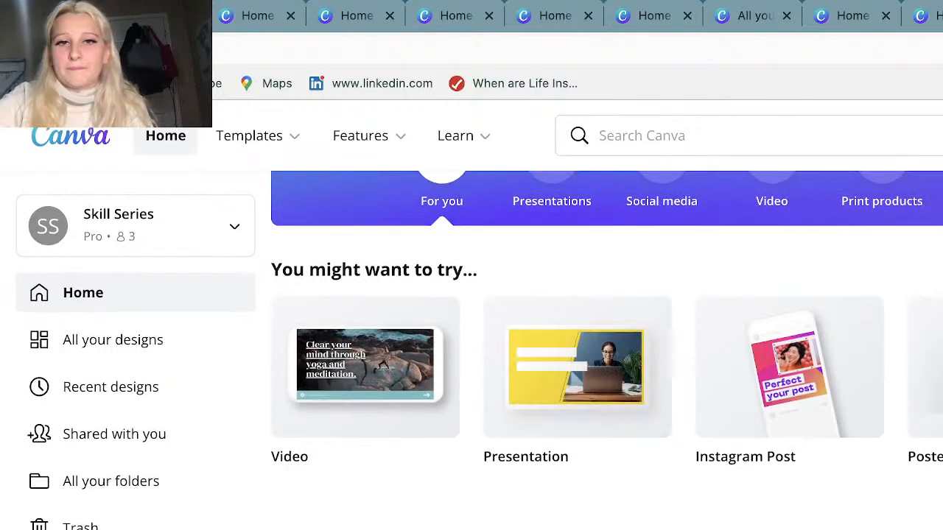
{"action": "scroll", "coordinate": [609, 520], "scroll_direction": "up", "scroll_amount": 2}
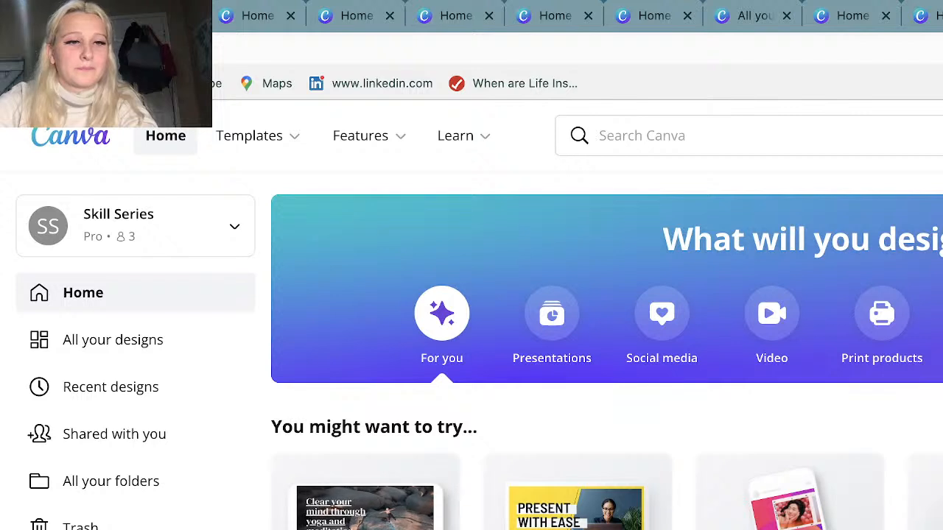
{"action": "left_click", "coordinate": [170, 228]}
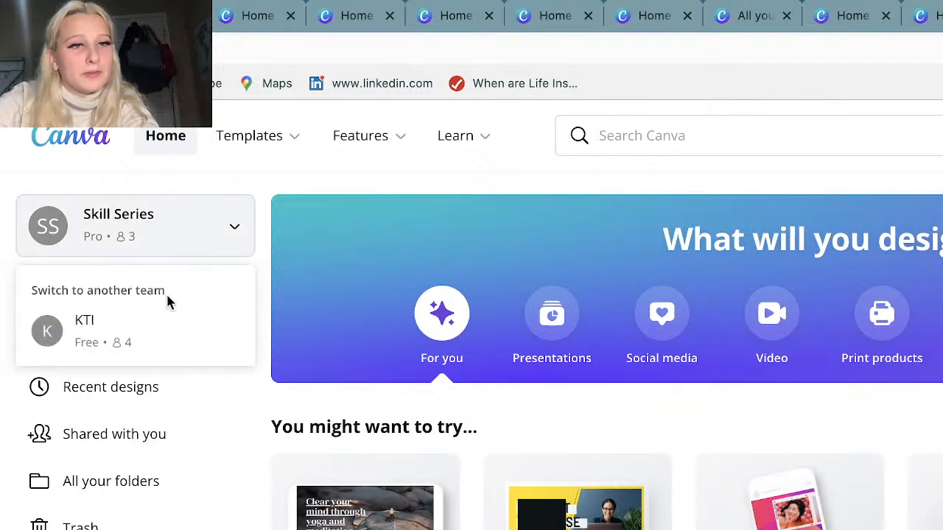
{"action": "left_click", "coordinate": [156, 331]}
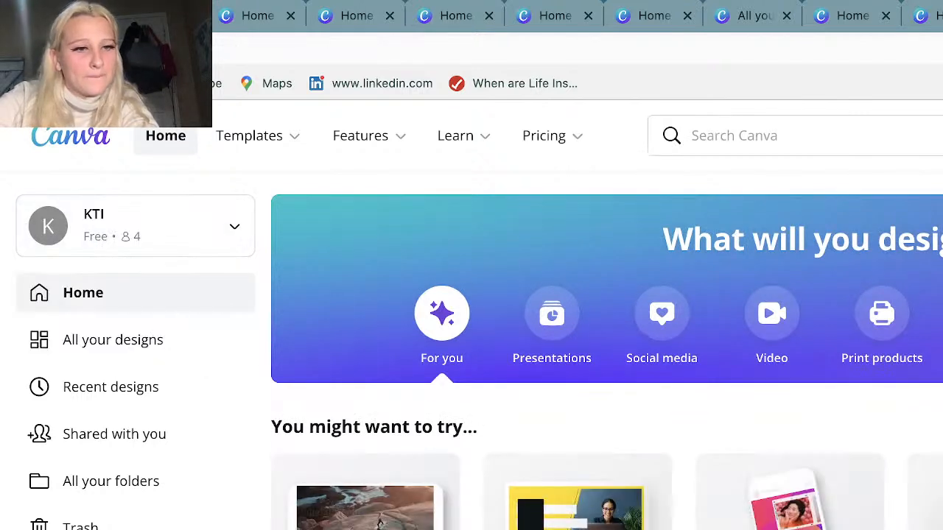
Look over the team invitation dialog with its join link and e-mail fields, and close it without inviting anyone.
{"action": "scroll", "coordinate": [136, 352], "scroll_direction": "down", "scroll_amount": 1}
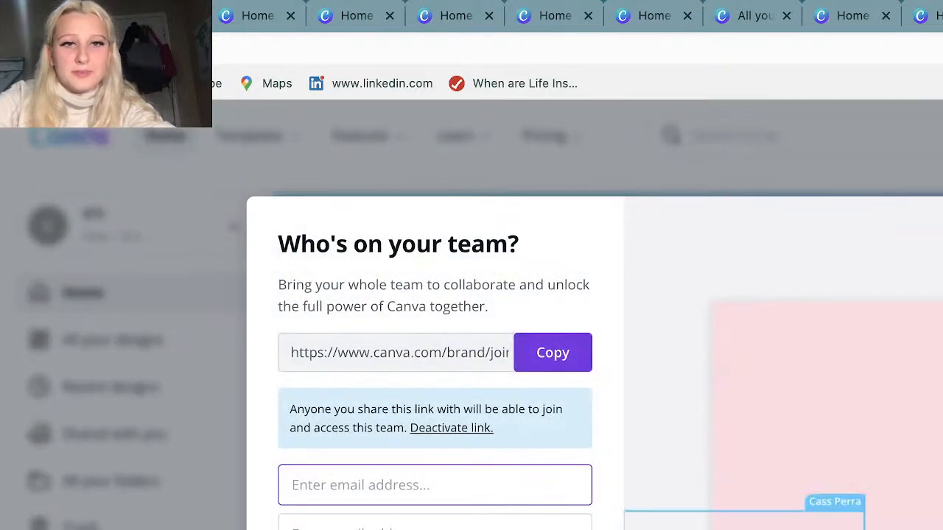
{"action": "scroll", "coordinate": [516, 522], "scroll_direction": "down", "scroll_amount": 3}
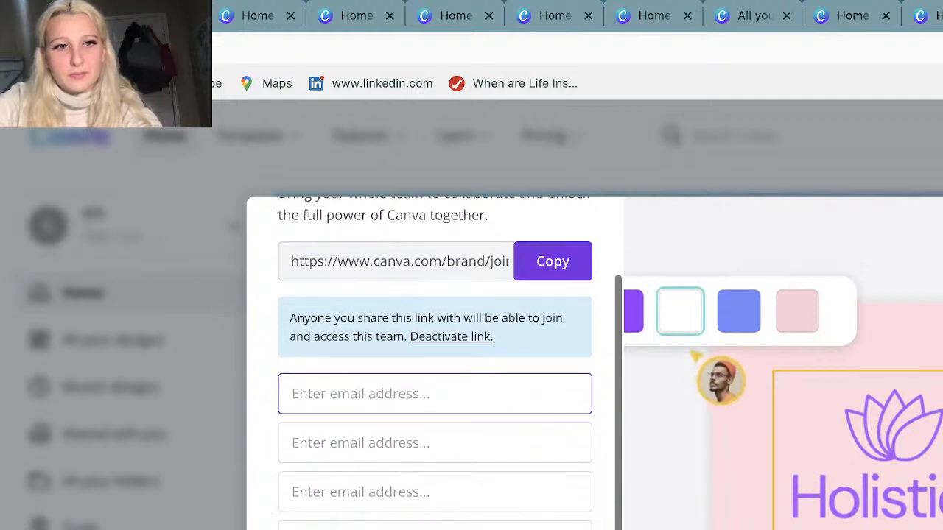
{"action": "scroll", "coordinate": [482, 368], "scroll_direction": "up", "scroll_amount": 3}
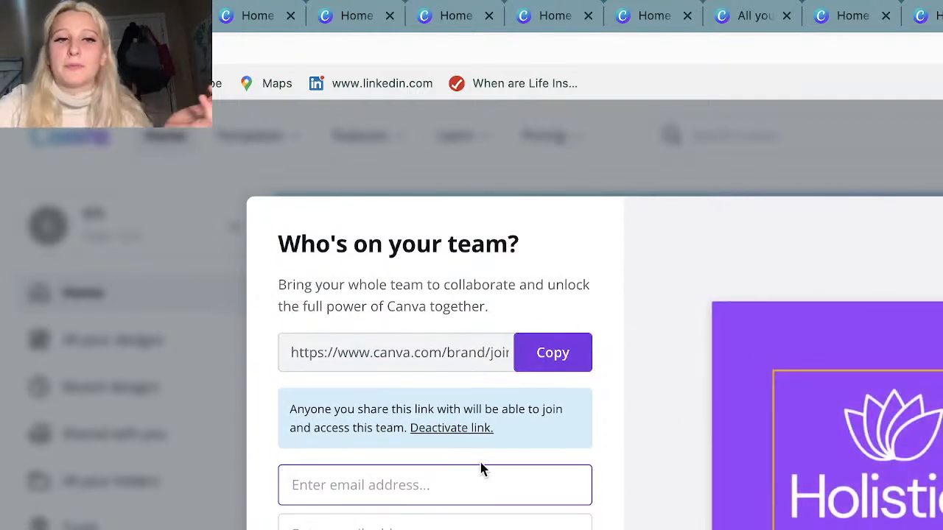
{"action": "scroll", "coordinate": [483, 372], "scroll_direction": "down", "scroll_amount": 3}
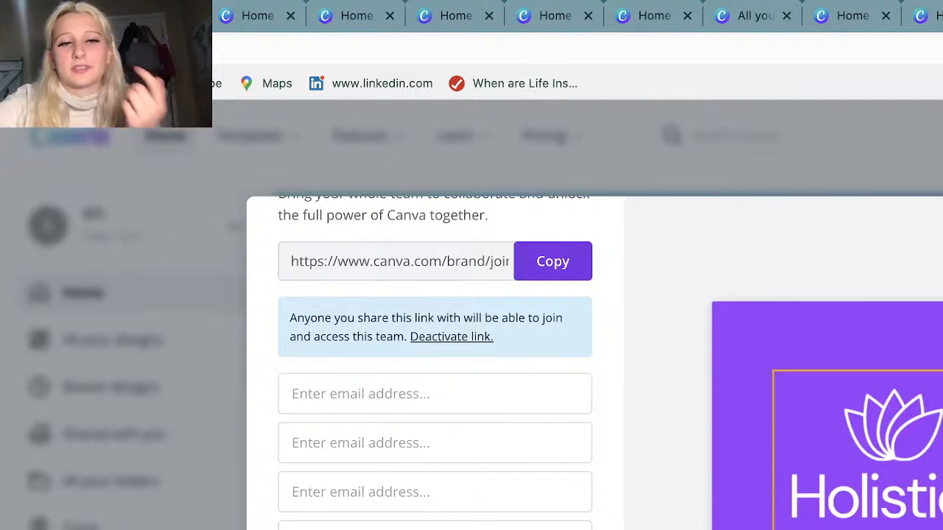
{"action": "scroll", "coordinate": [435, 372], "scroll_direction": "down", "scroll_amount": 1}
{"action": "scroll", "coordinate": [440, 480], "scroll_direction": "down", "scroll_amount": 1}
{"action": "scroll", "coordinate": [440, 480], "scroll_direction": "up", "scroll_amount": 3}
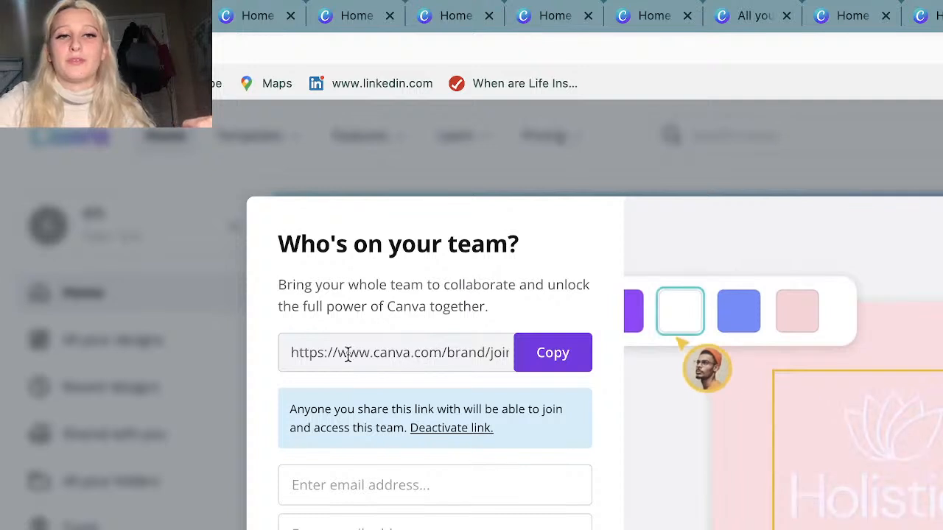
{"action": "left_click_drag", "start_coordinate": [505, 370], "coordinate": [543, 381]}
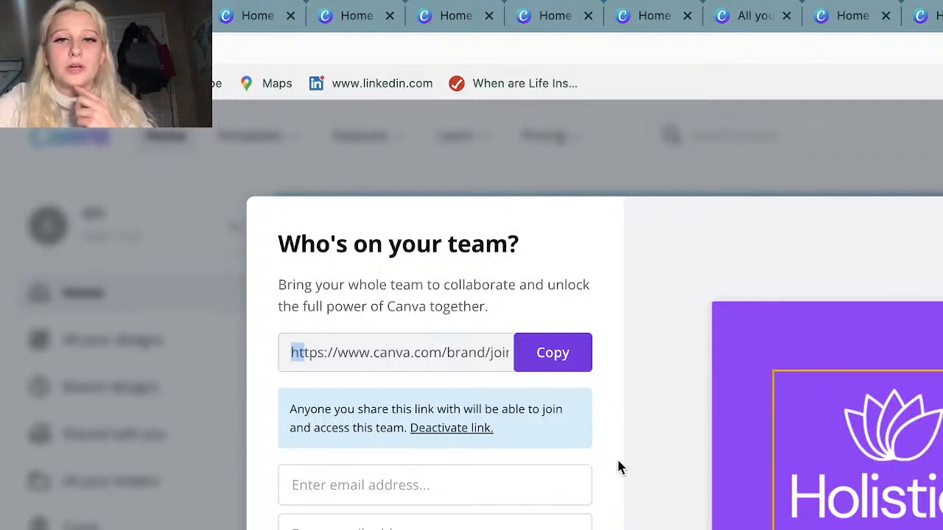
{"action": "scroll", "coordinate": [526, 479], "scroll_direction": "down", "scroll_amount": 2}
{"action": "scroll", "coordinate": [526, 479], "scroll_direction": "up", "scroll_amount": 2}
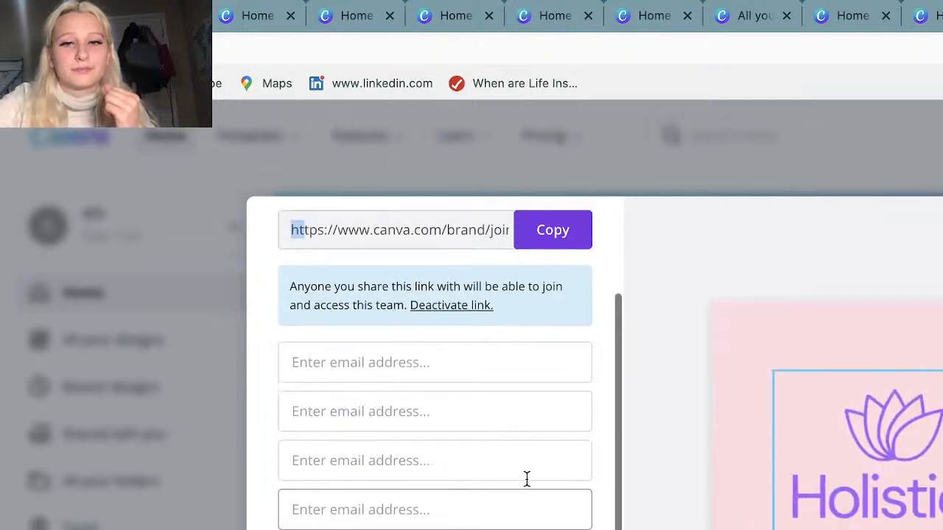
{"action": "scroll", "coordinate": [482, 412], "scroll_direction": "down", "scroll_amount": 2}
{"action": "scroll", "coordinate": [482, 413], "scroll_direction": "up", "scroll_amount": 2}
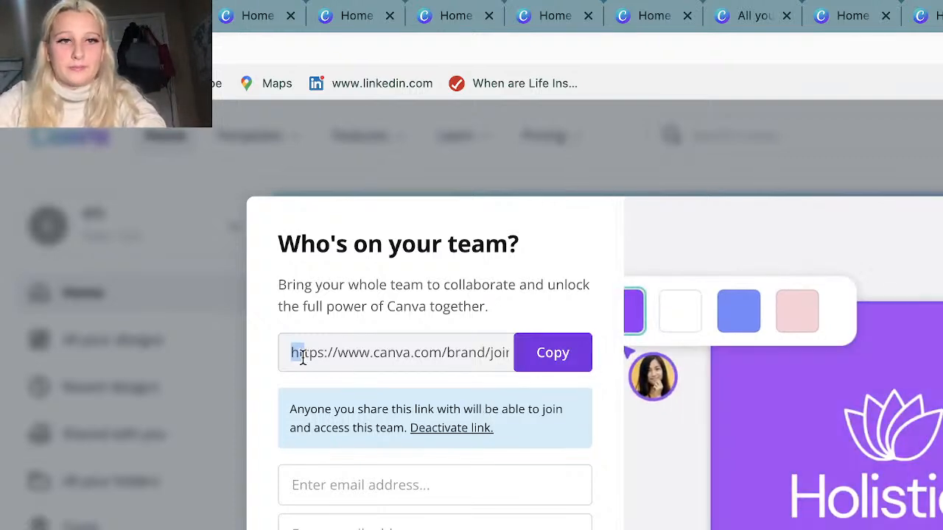
{"action": "key", "text": "Escape"}
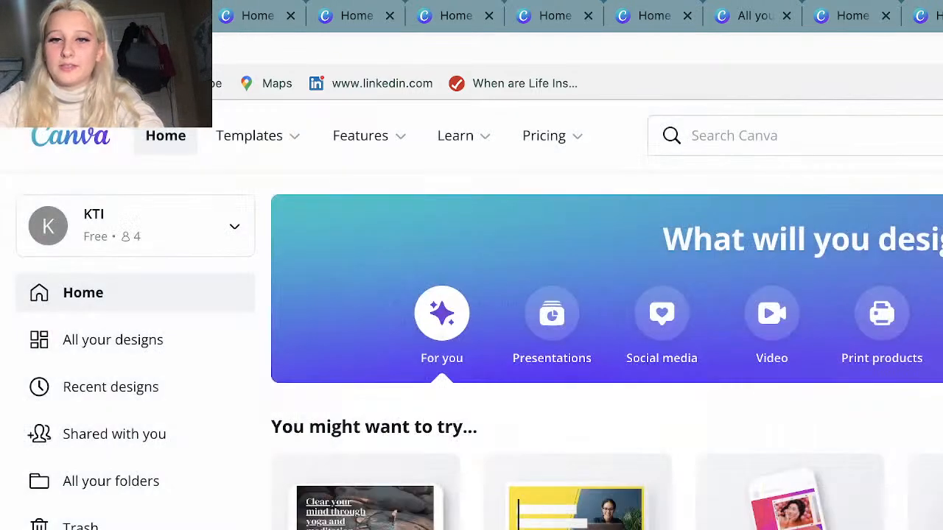
Go to the KTI team page and look through its shared designs and content categories.
{"action": "scroll", "coordinate": [607, 350], "scroll_direction": "down", "scroll_amount": 3}
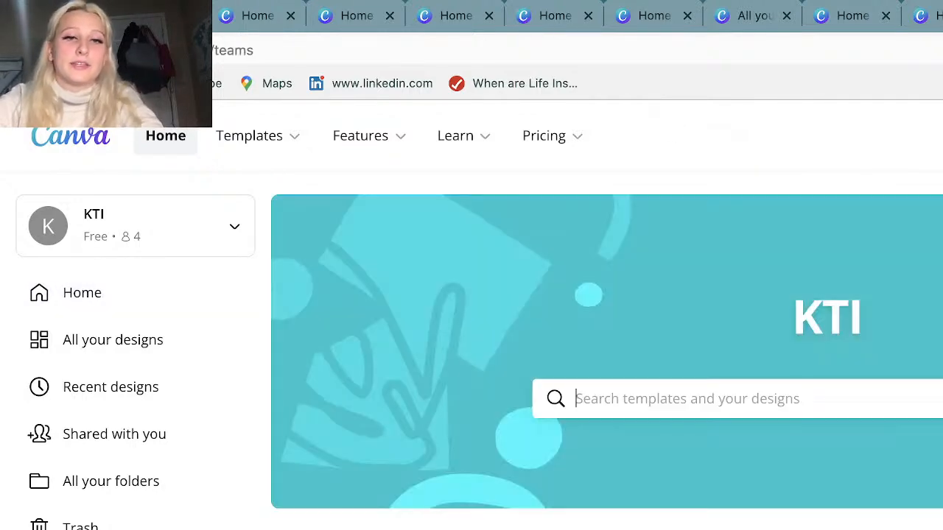
{"action": "scroll", "coordinate": [518, 417], "scroll_direction": "down", "scroll_amount": 3}
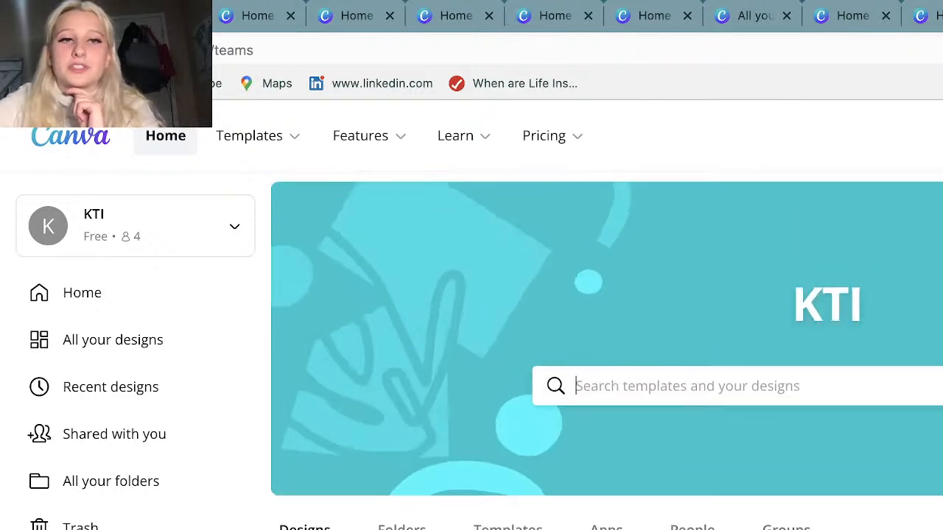
{"action": "scroll", "coordinate": [582, 468], "scroll_direction": "down", "scroll_amount": 2}
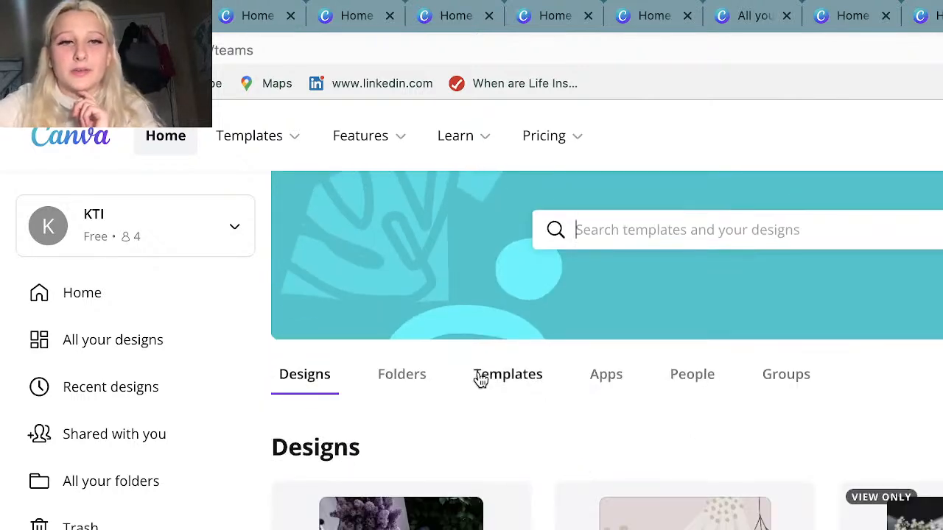
{"action": "scroll", "coordinate": [481, 380], "scroll_direction": "down", "scroll_amount": 2}
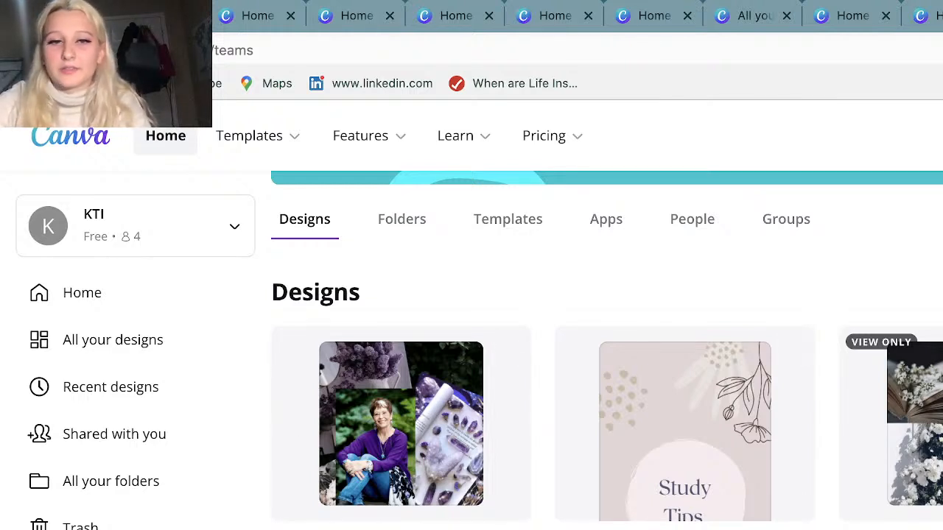
Open the team's Hierarchy of Needs design and view its first two pages with the side panel collapsed.
{"action": "left_click", "coordinate": [619, 505]}
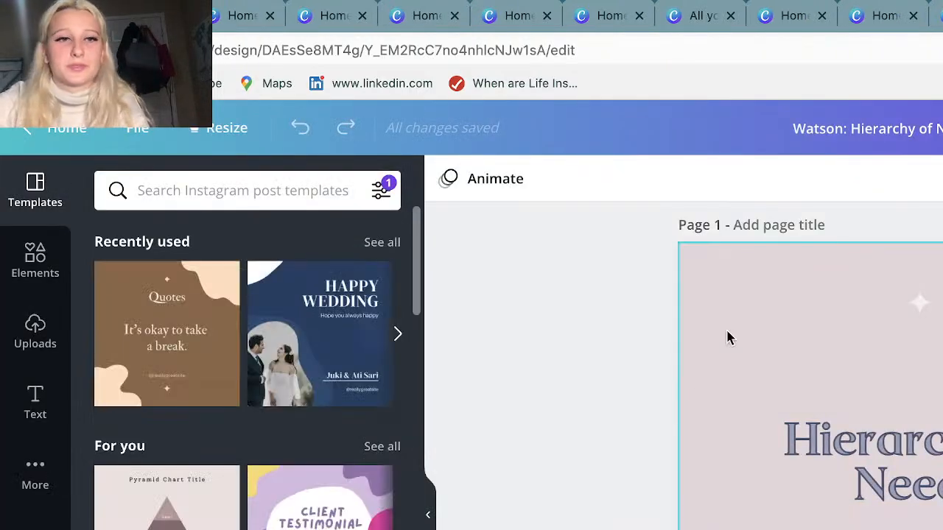
{"action": "left_click", "coordinate": [428, 514]}
{"action": "scroll", "coordinate": [722, 368], "scroll_direction": "down", "scroll_amount": 5}
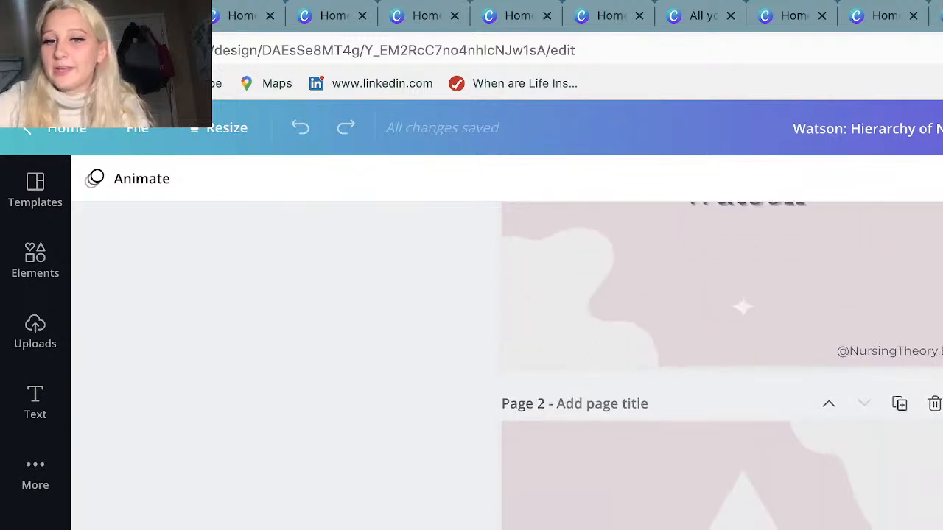
{"action": "scroll", "coordinate": [919, 342], "scroll_direction": "down", "scroll_amount": 3}
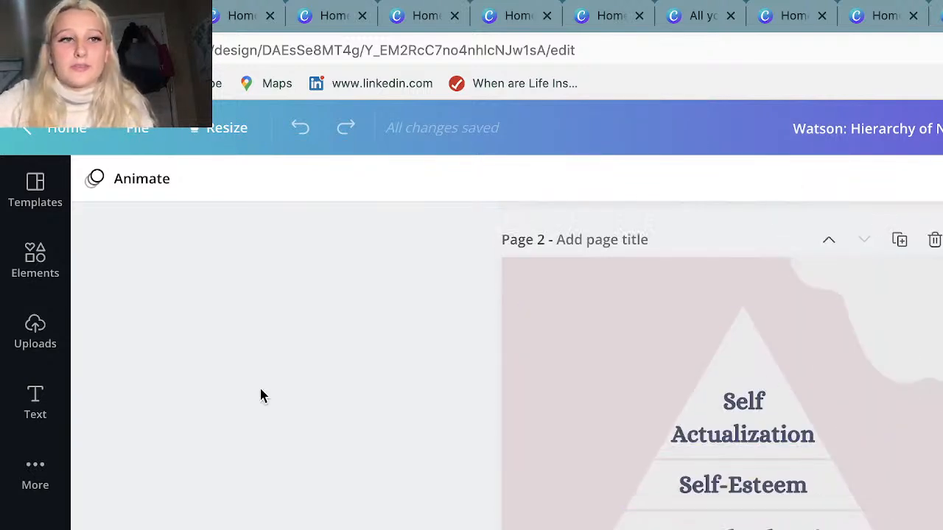
Look through the full Lines & Shapes collection in the element library, and collapse the side panel.
{"action": "left_click", "coordinate": [32, 284]}
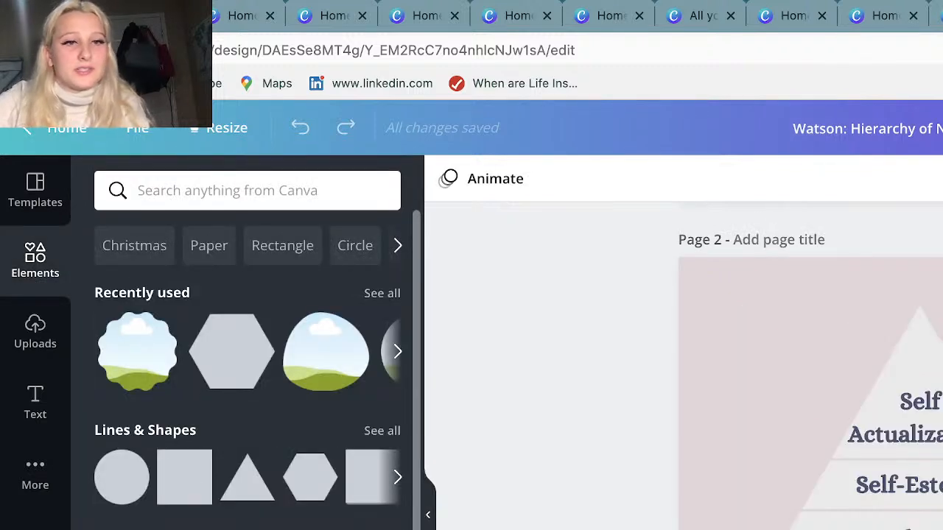
{"action": "left_click", "coordinate": [378, 431]}
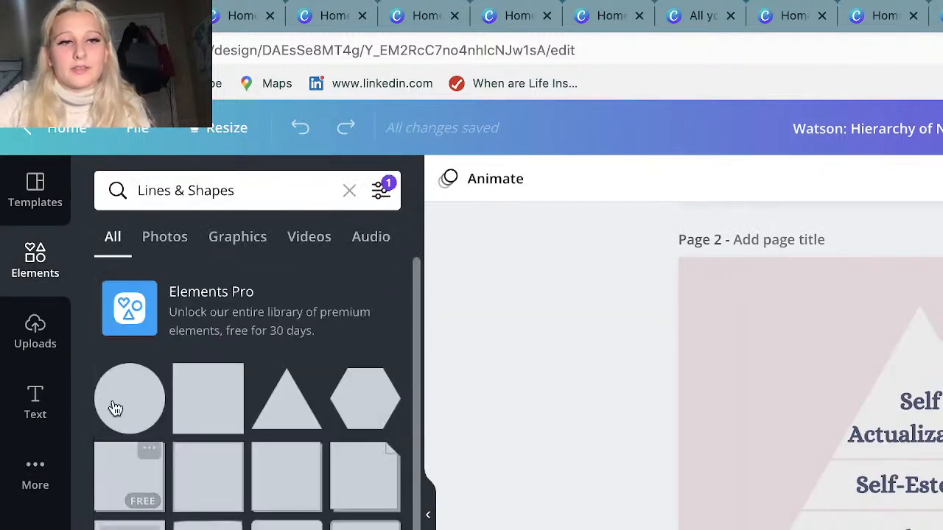
{"action": "scroll", "coordinate": [246, 394], "scroll_direction": "down", "scroll_amount": 3}
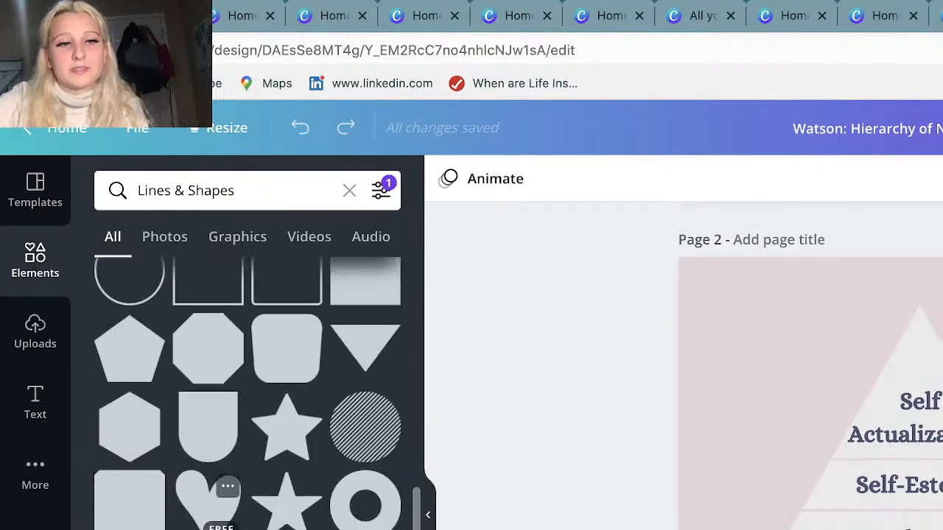
{"action": "left_click", "coordinate": [430, 515]}
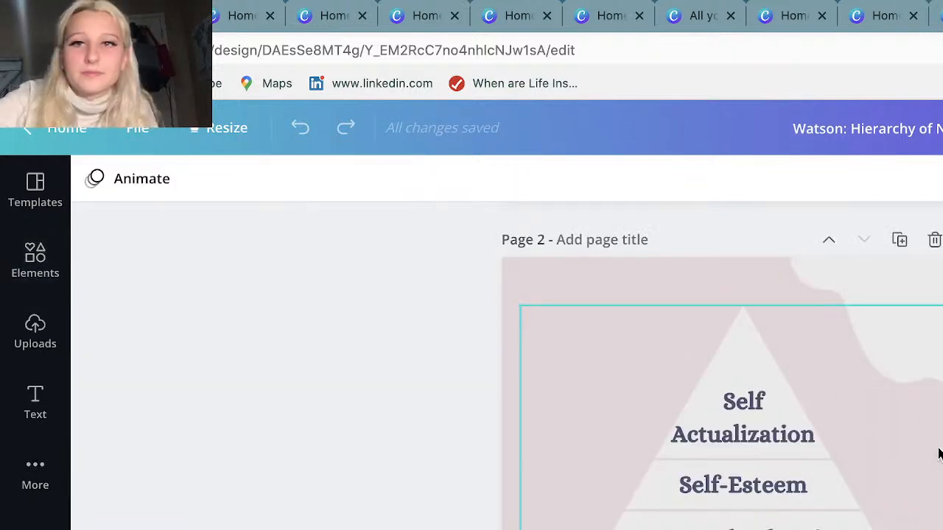
Look through the additional Canva content types, apps and integrations available for the design.
{"action": "left_click", "coordinate": [24, 500]}
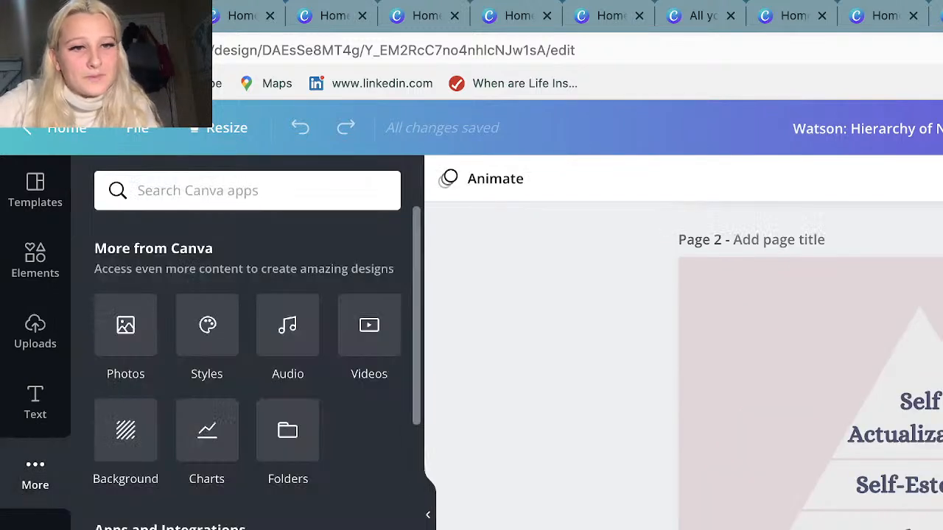
{"action": "scroll", "coordinate": [111, 515], "scroll_direction": "down", "scroll_amount": 3}
{"action": "scroll", "coordinate": [109, 521], "scroll_direction": "up", "scroll_amount": 3}
Compare the uploaded images and uploaded videos in the media library, and collapse the side panel.
{"action": "left_click", "coordinate": [35, 333]}
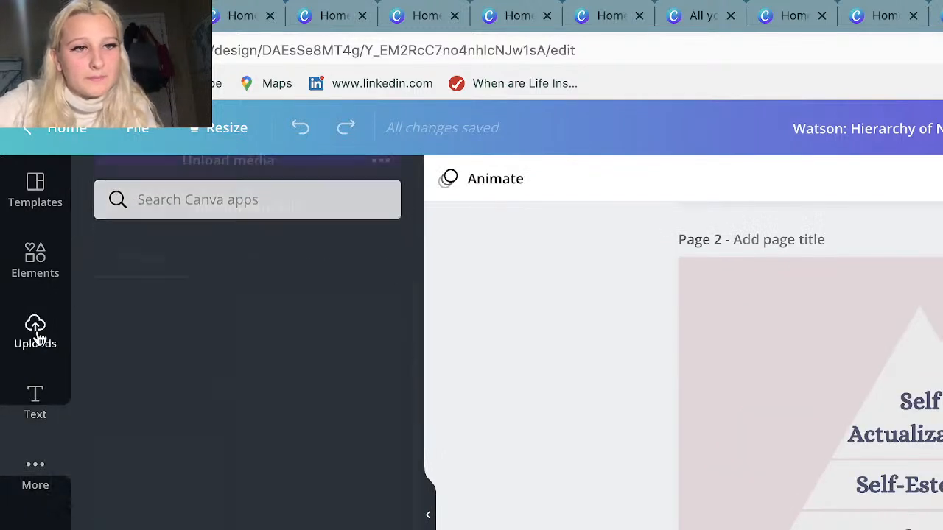
{"action": "left_click", "coordinate": [250, 289]}
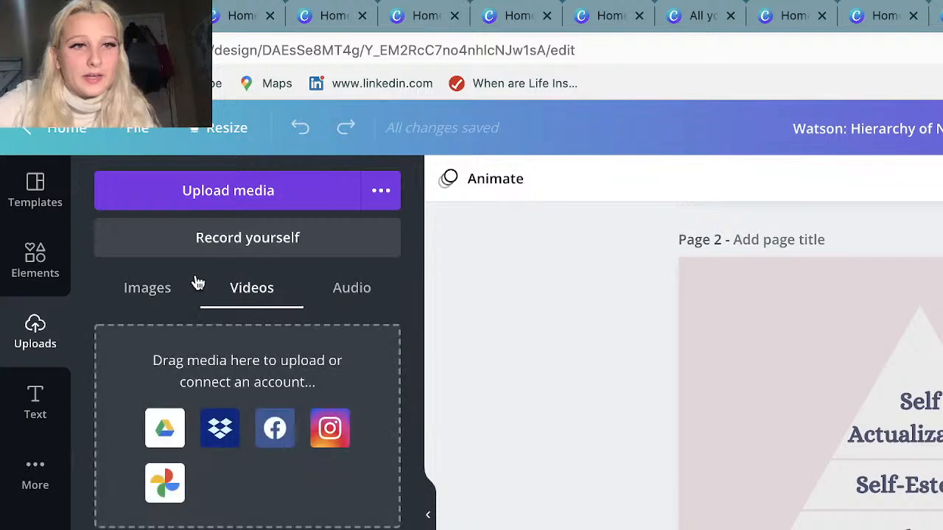
{"action": "left_click", "coordinate": [164, 289]}
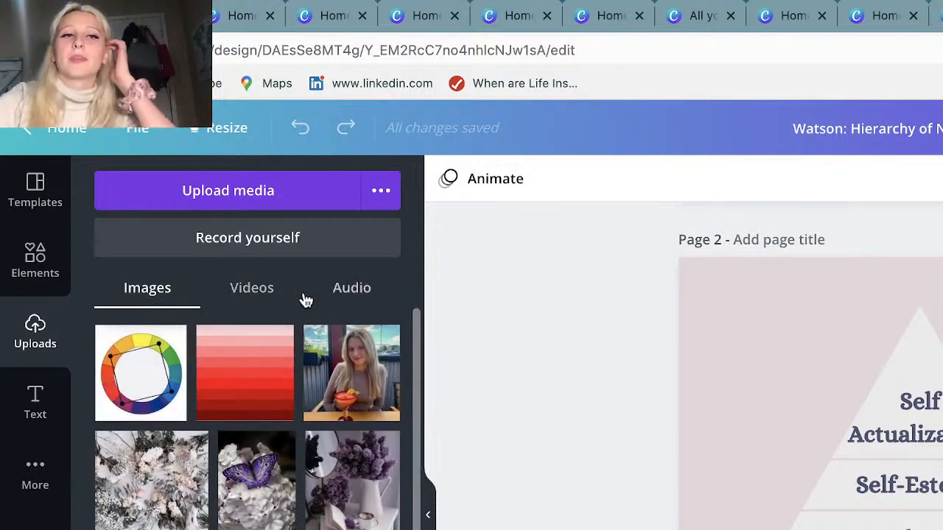
{"action": "left_click", "coordinate": [259, 287]}
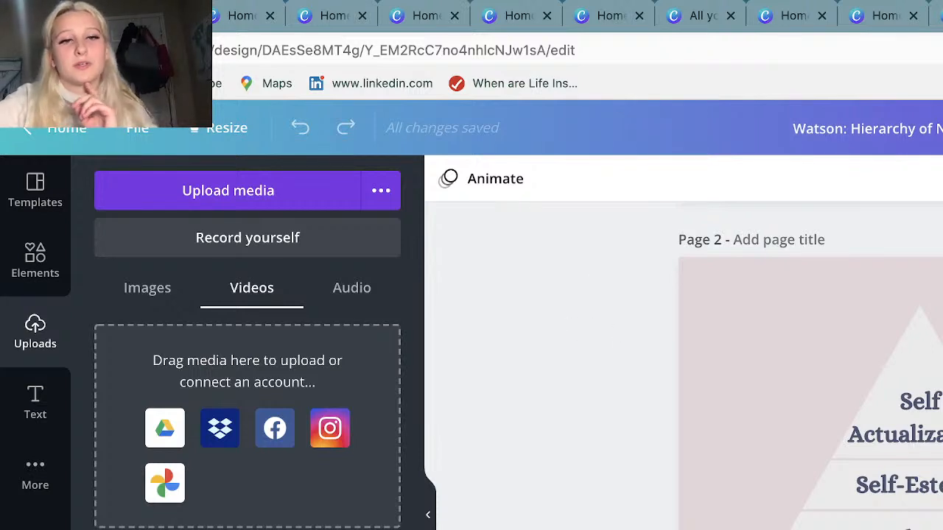
{"action": "left_click", "coordinate": [426, 517]}
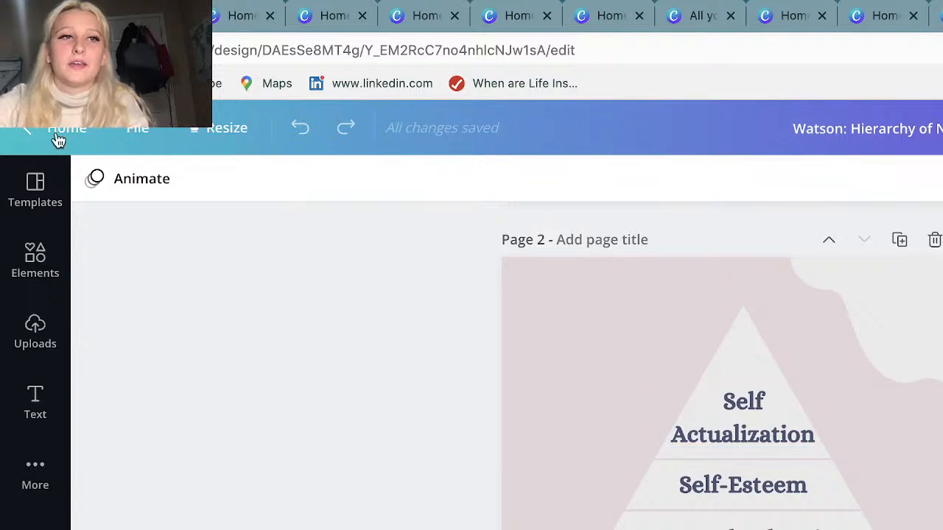
Create a blank presentation from the home page and view its uploaded images and text options.
{"action": "left_click", "coordinate": [61, 131]}
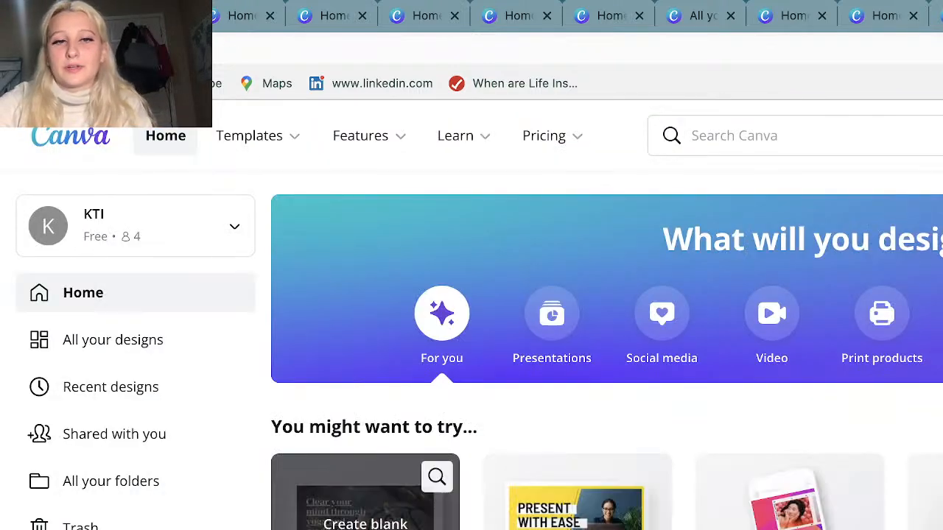
{"action": "left_click", "coordinate": [578, 509]}
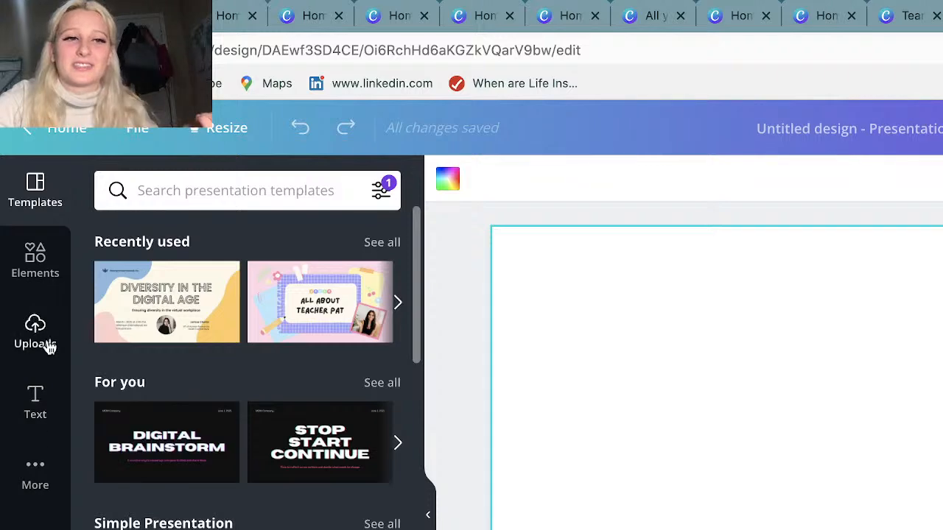
{"action": "left_click", "coordinate": [26, 339]}
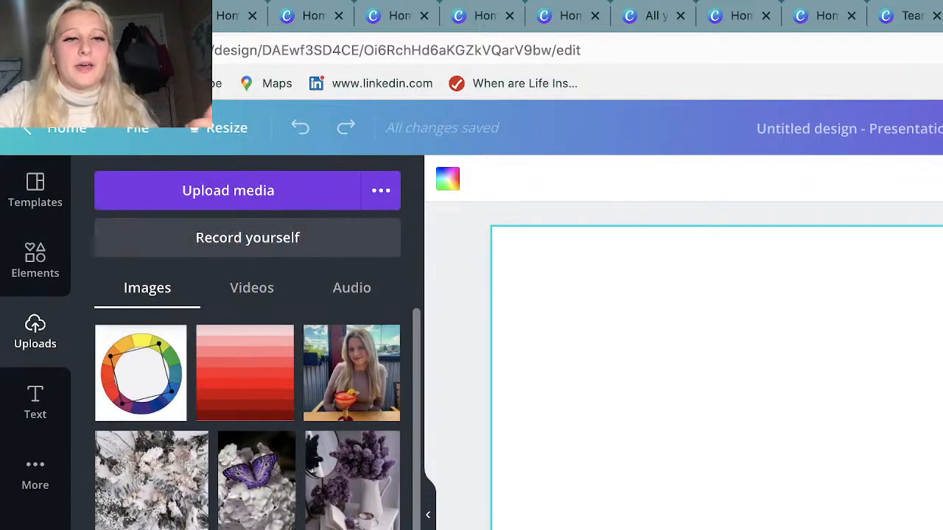
{"action": "left_click", "coordinate": [30, 409]}
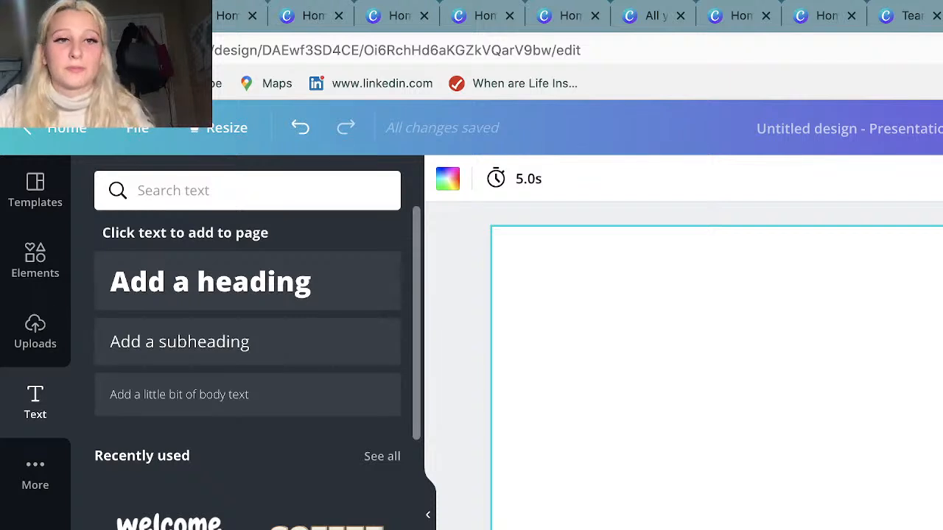
Look at the uploaded images and the presentation templates, and return to the home page.
{"action": "left_click", "coordinate": [48, 352]}
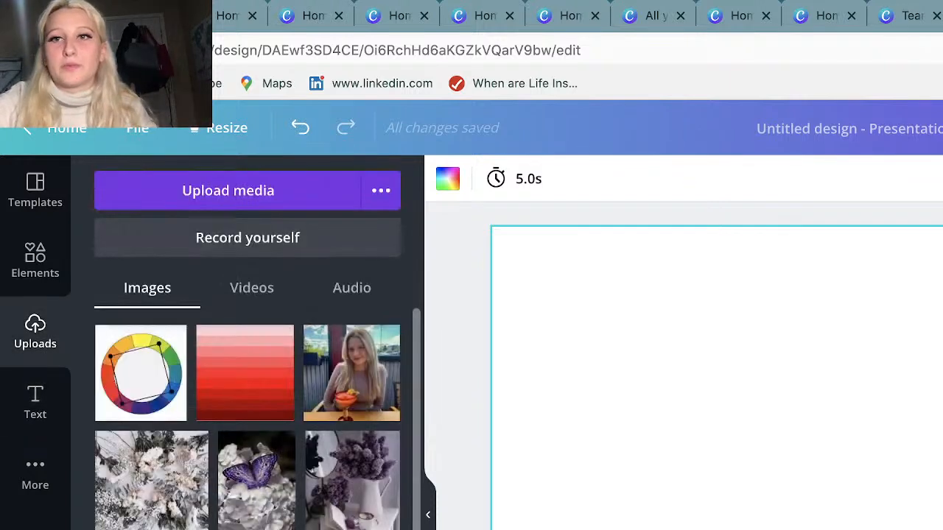
{"action": "left_click", "coordinate": [36, 197]}
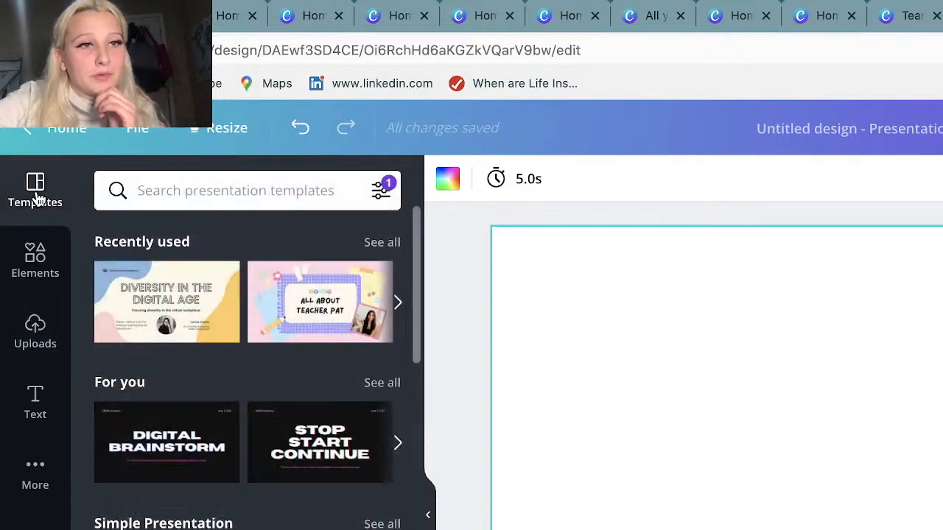
{"action": "left_click", "coordinate": [27, 129]}
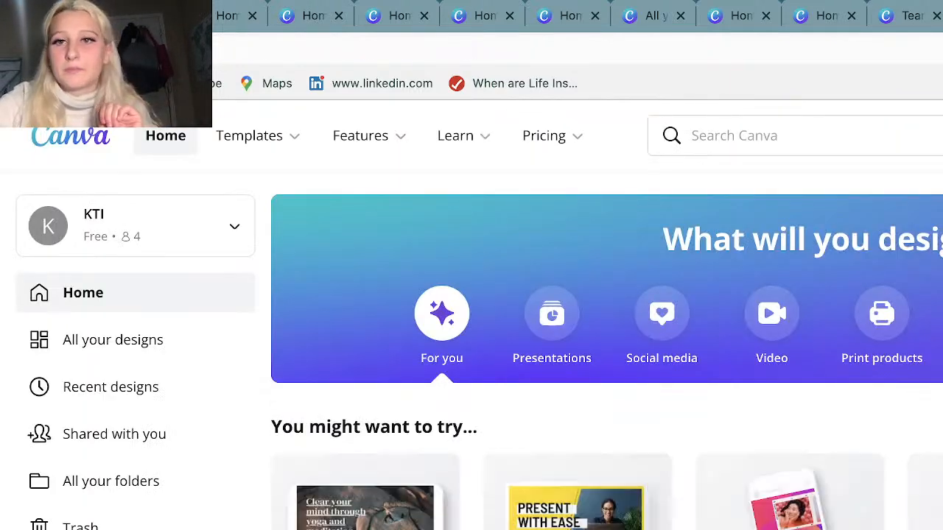
View the Canva 101 course among the learning resources, and return to the home page.
{"action": "scroll", "coordinate": [607, 351], "scroll_direction": "down", "scroll_amount": 3}
{"action": "scroll", "coordinate": [607, 350], "scroll_direction": "down", "scroll_amount": 2}
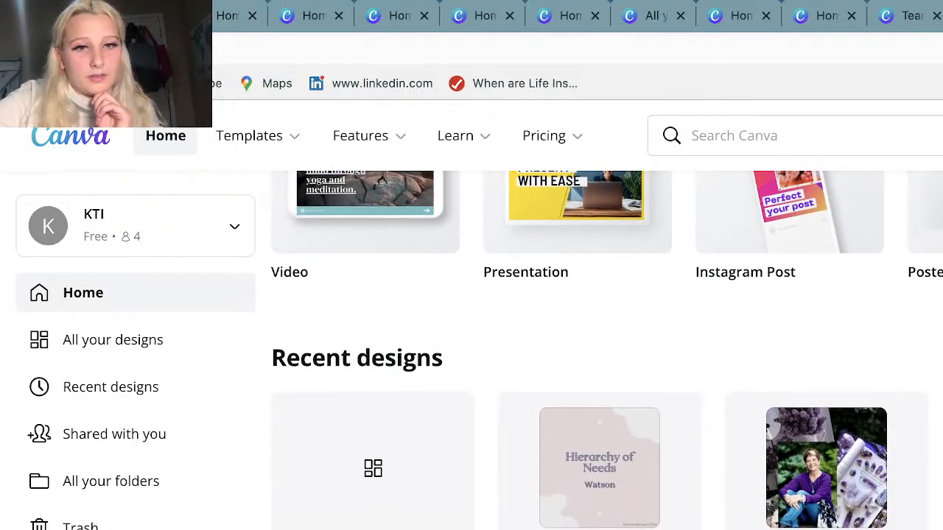
{"action": "scroll", "coordinate": [479, 295], "scroll_direction": "up", "scroll_amount": 5}
{"action": "mouse_move", "coordinate": [487, 153]}
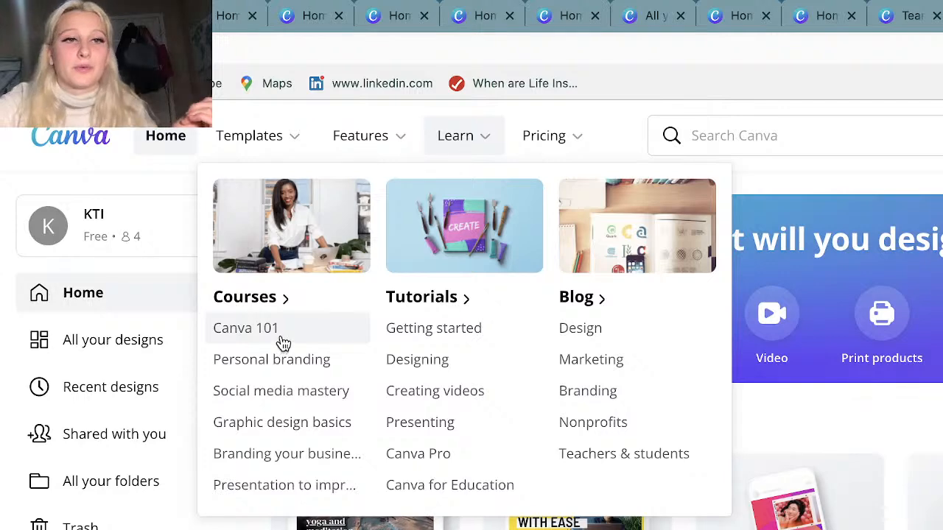
{"action": "left_click", "coordinate": [283, 343]}
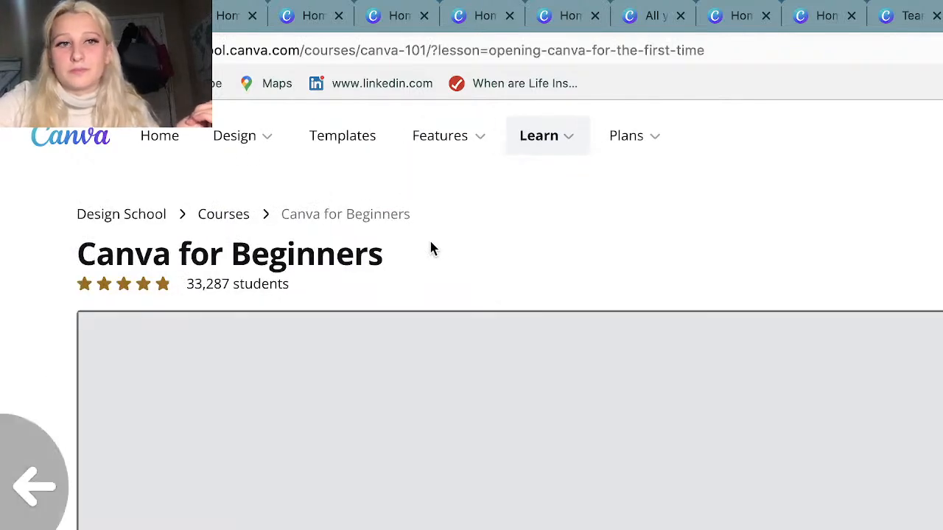
{"action": "key", "text": "alt+Left"}
{"action": "mouse_move", "coordinate": [481, 158]}
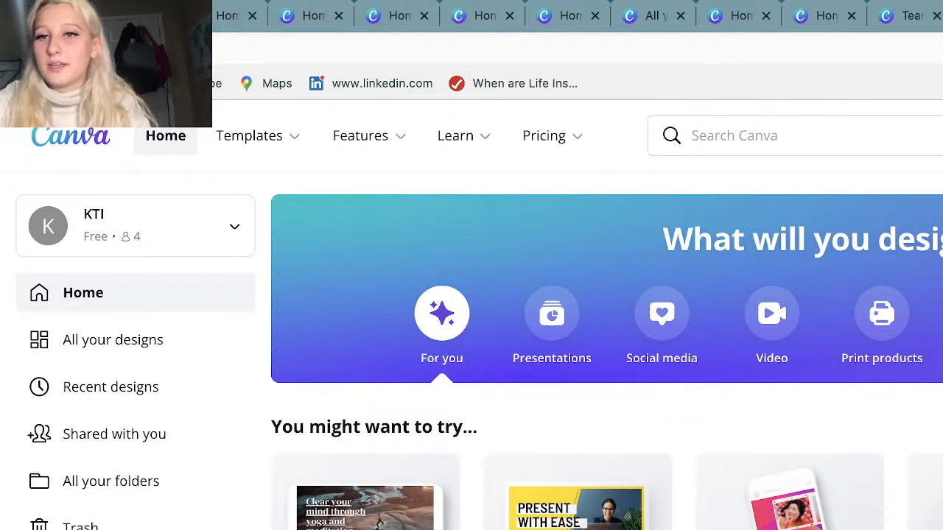
Open the "Thank you for listening!" presentation, collapse the side panel and clear the selection on the slide.
{"action": "scroll", "coordinate": [589, 332], "scroll_direction": "down", "scroll_amount": 5}
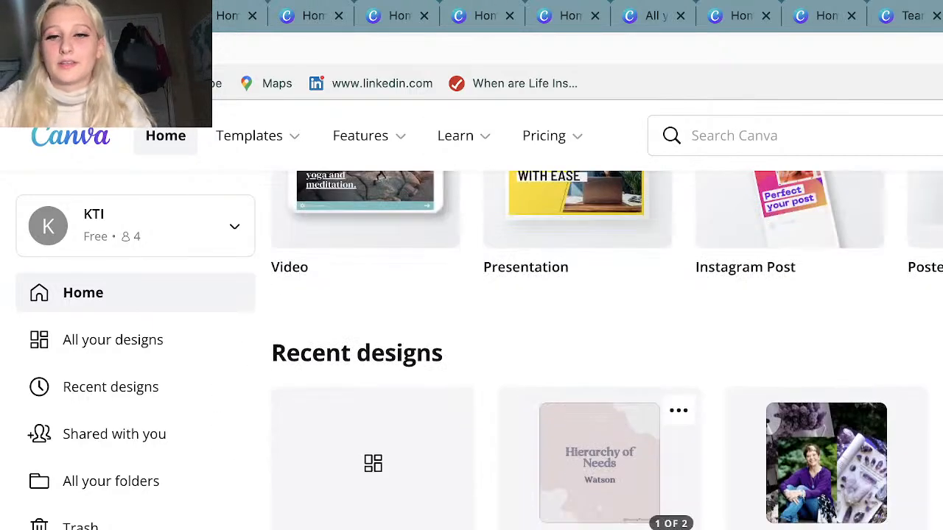
{"action": "left_click", "coordinate": [600, 463]}
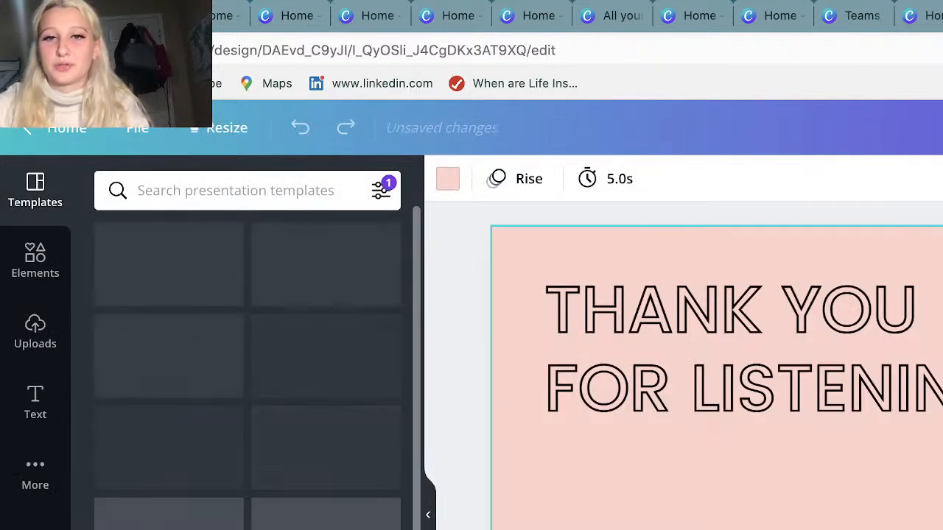
{"action": "left_click", "coordinate": [427, 513]}
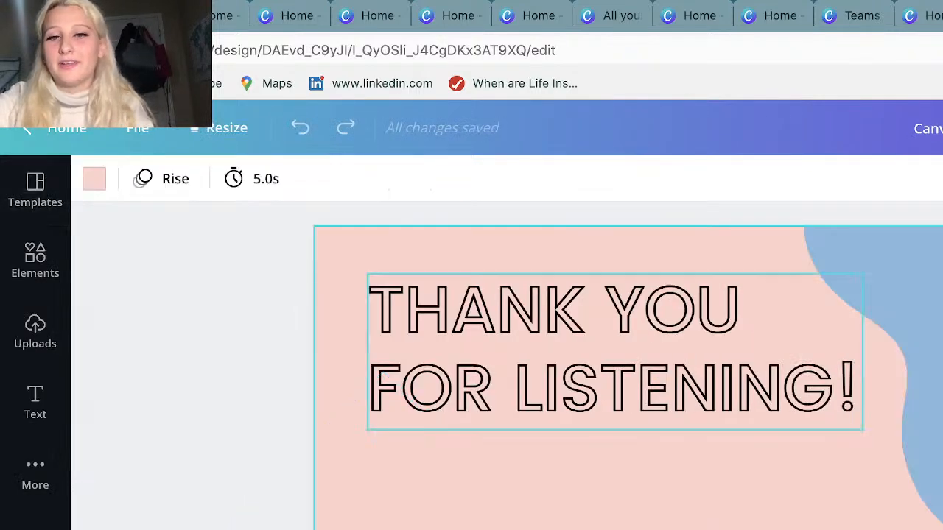
{"action": "key", "text": "Escape"}
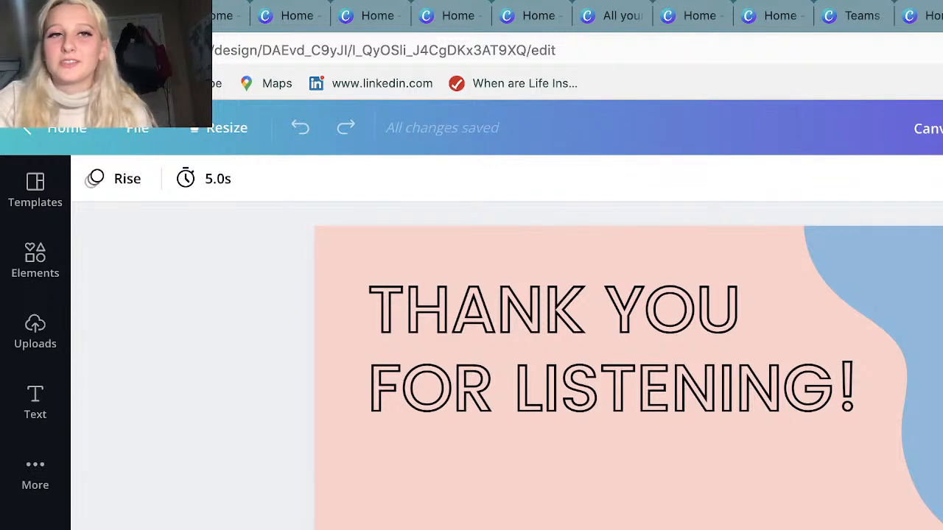